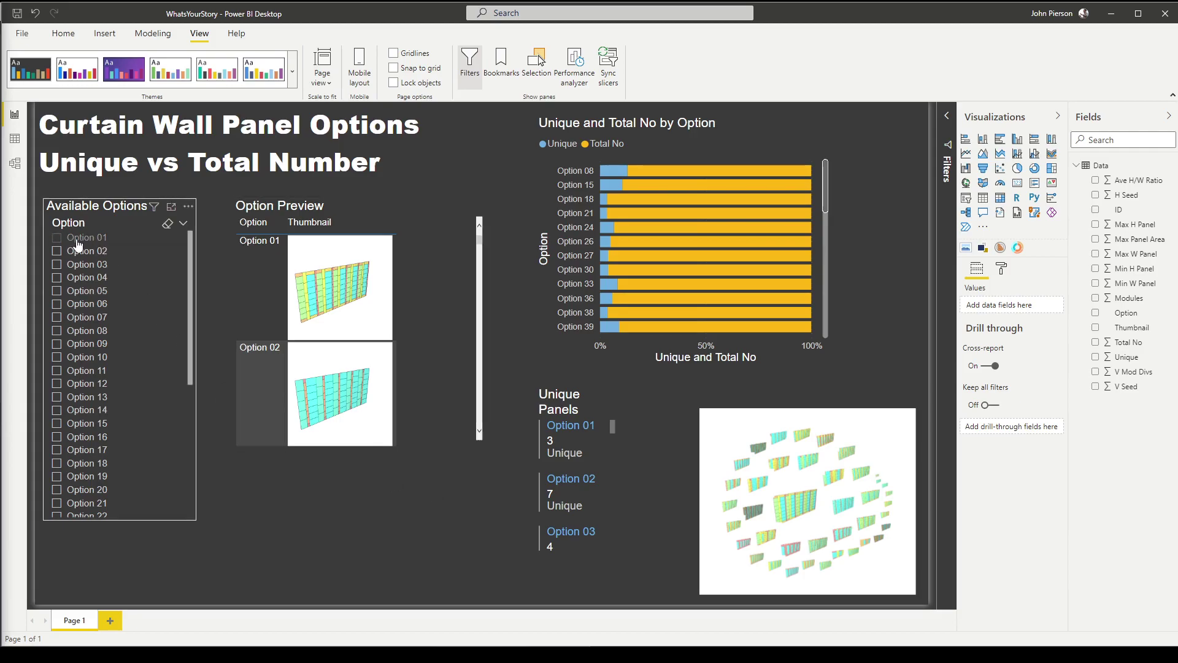
Step: Filter the curtain wall report to Option 01 and inspect its preview, unique-versus-total bar, unique panels count and large panel image
{"action": "left_click", "coordinate": [58, 238]}
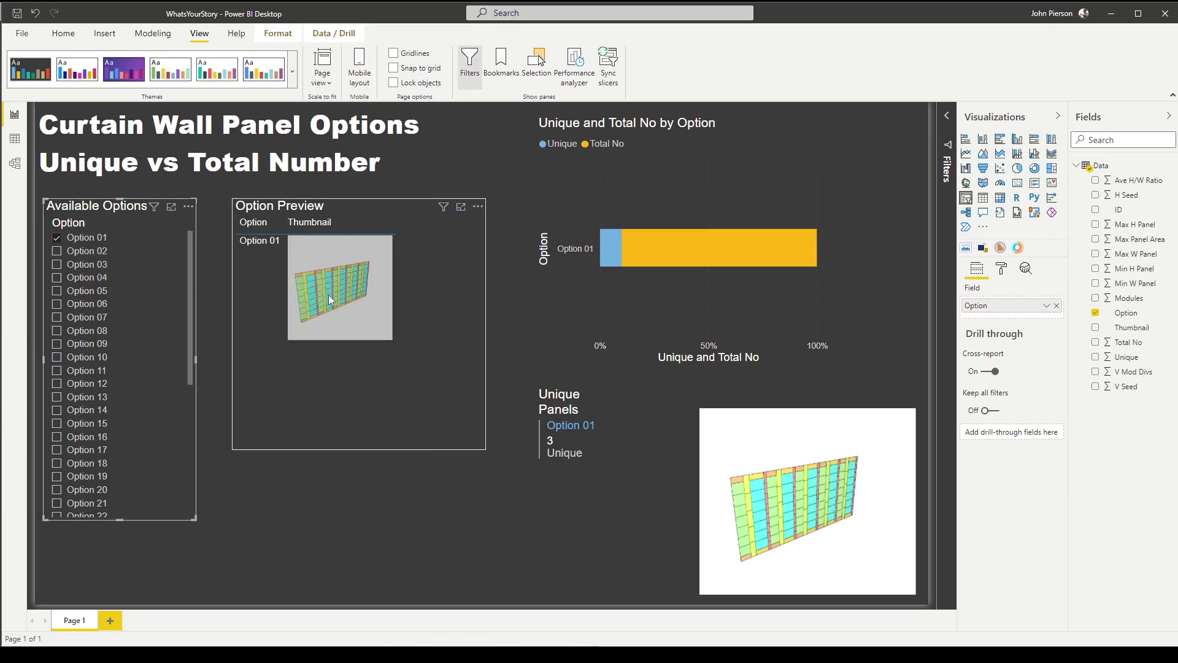
{"action": "mouse_move", "coordinate": [329, 295]}
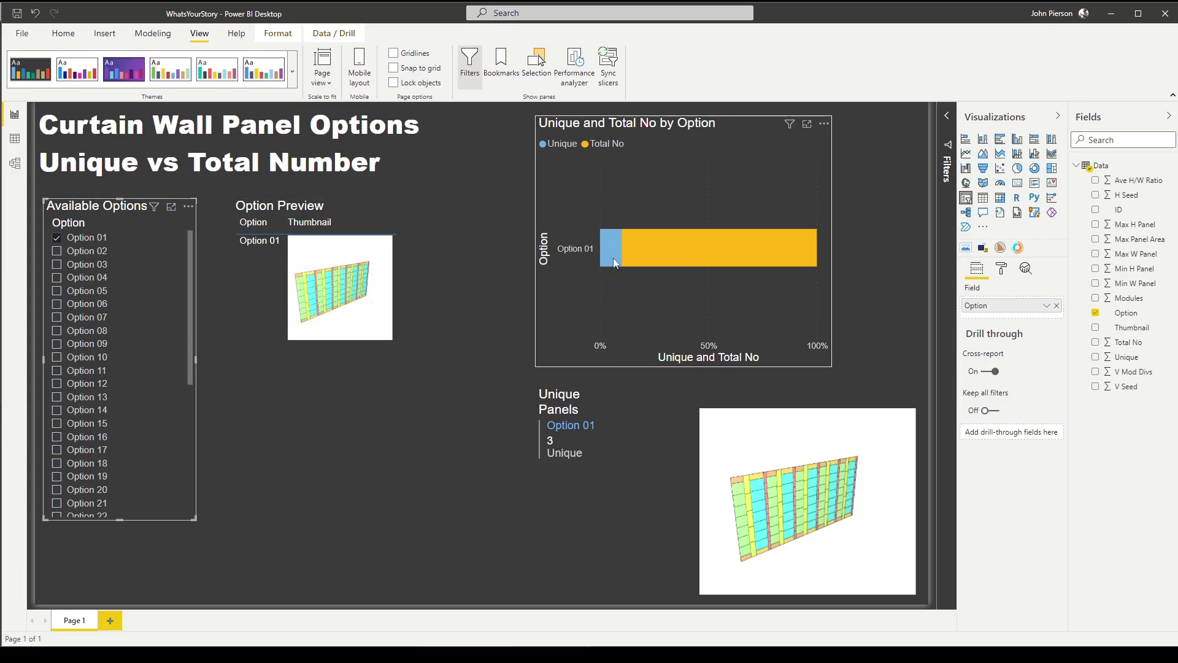
{"action": "mouse_move", "coordinate": [616, 263]}
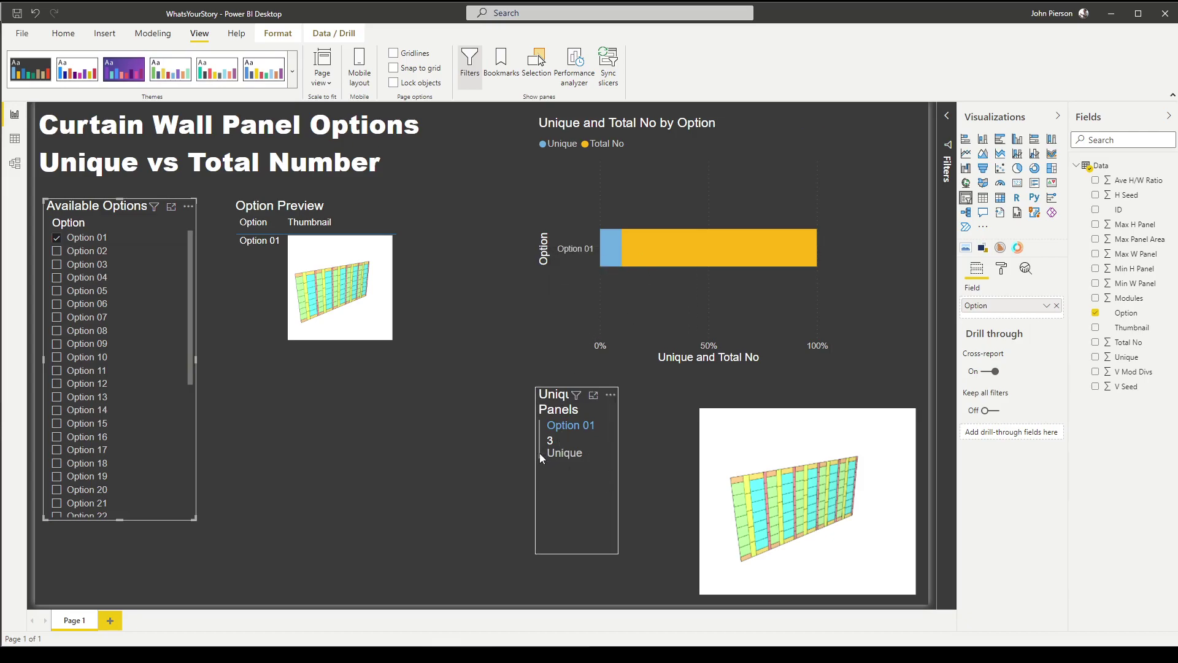
{"action": "left_click_drag", "start_coordinate": [725, 475], "coordinate": [750, 477]}
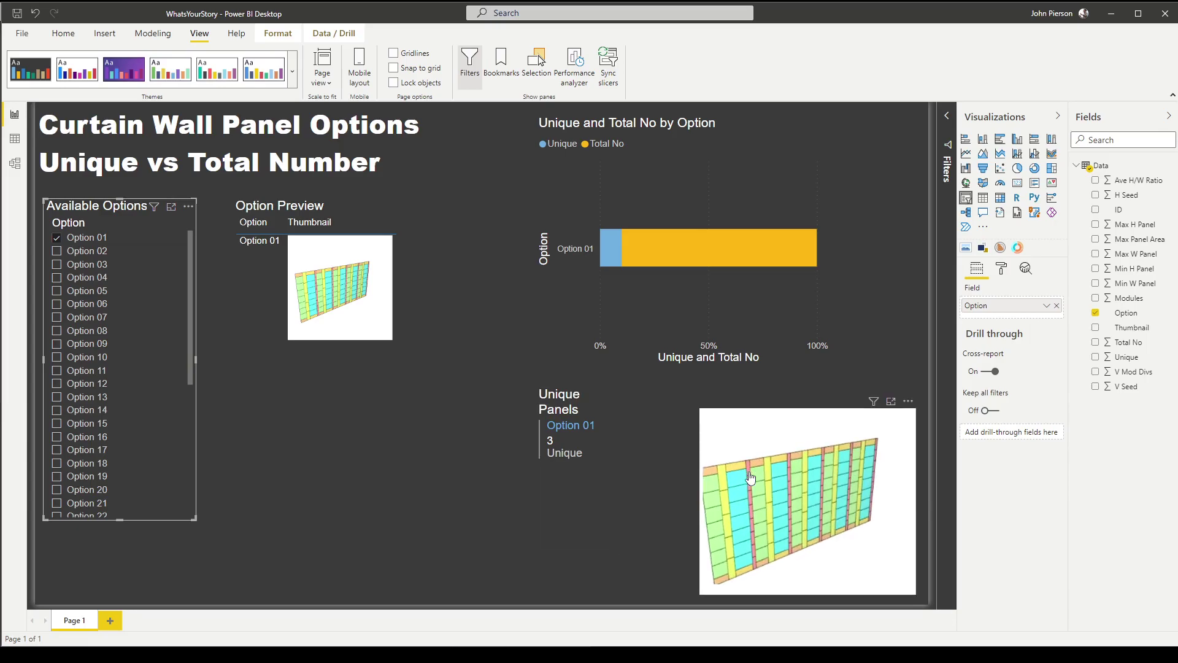
Step: Add Option 02 through Option 07 to the Available Options filter to compare them with Option 01
{"action": "left_click", "coordinate": [57, 252]}
{"action": "left_click", "coordinate": [57, 265]}
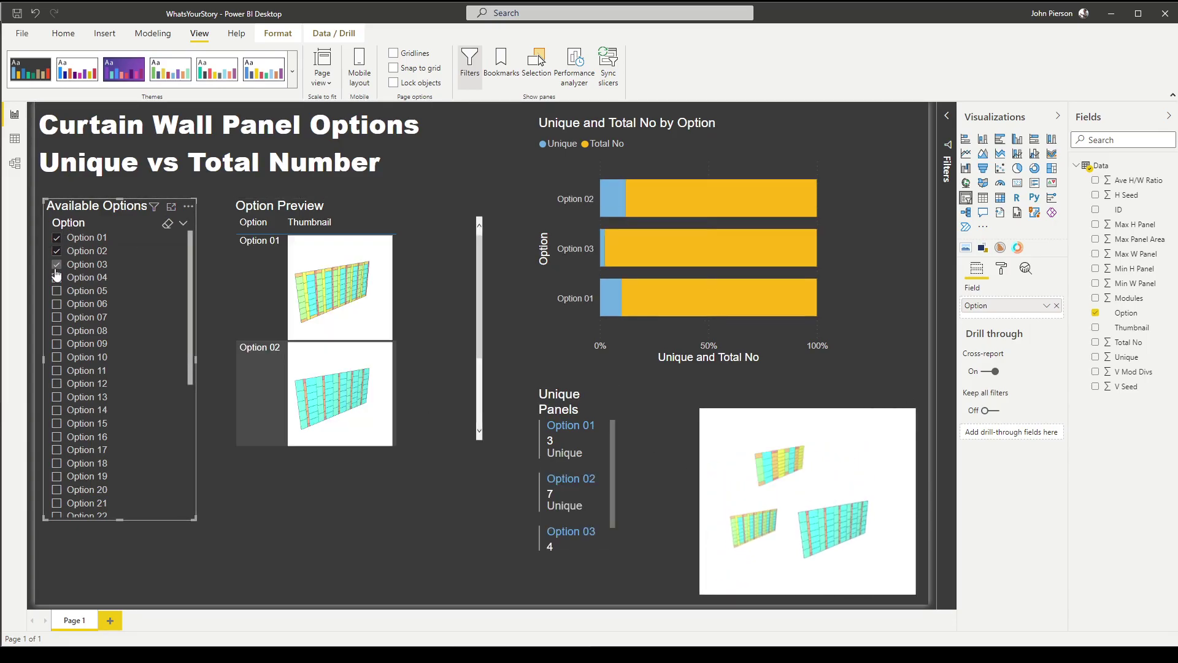
{"action": "left_click", "coordinate": [58, 277]}
{"action": "left_click", "coordinate": [57, 291]}
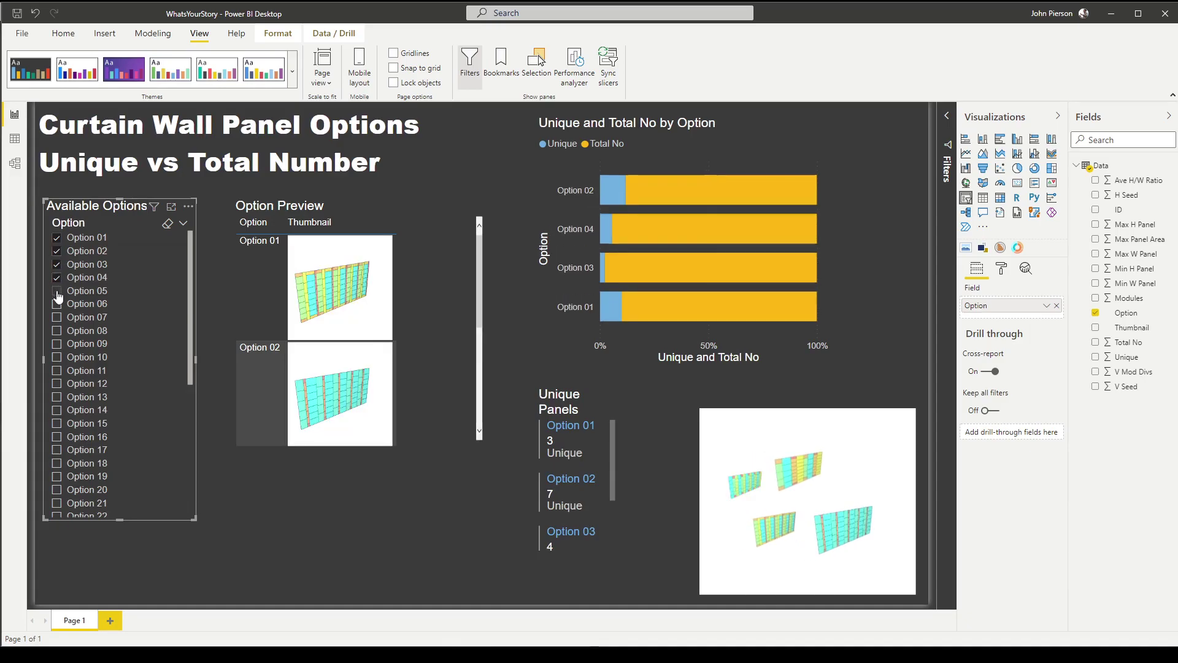
{"action": "left_click", "coordinate": [57, 305]}
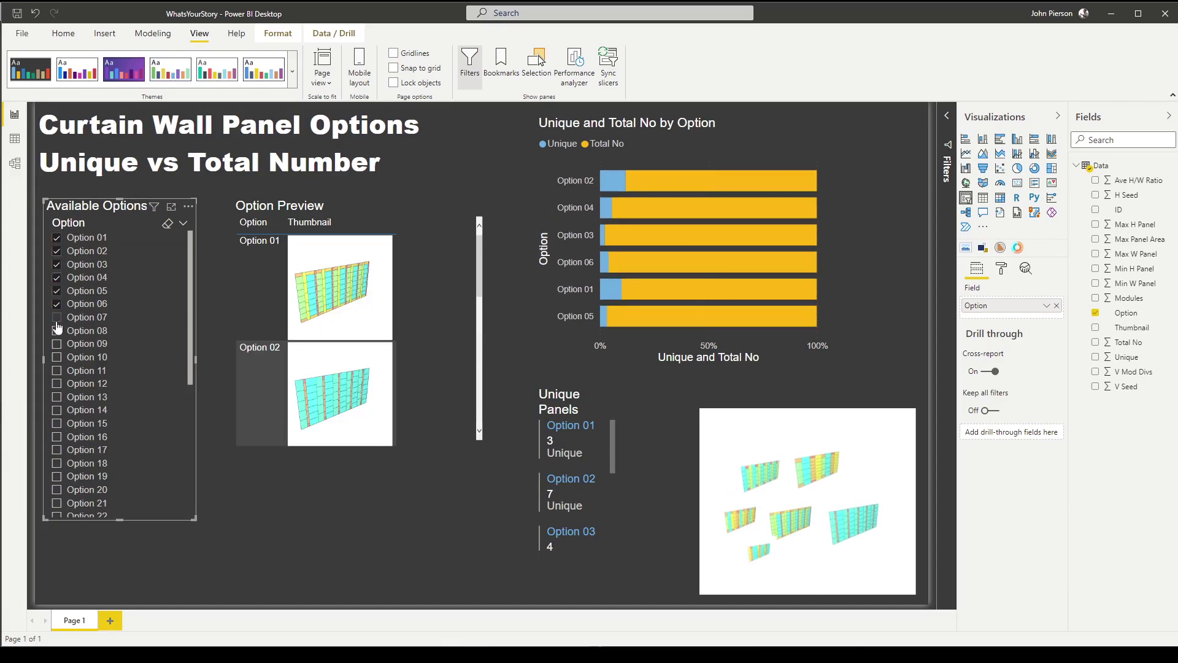
{"action": "left_click", "coordinate": [57, 318]}
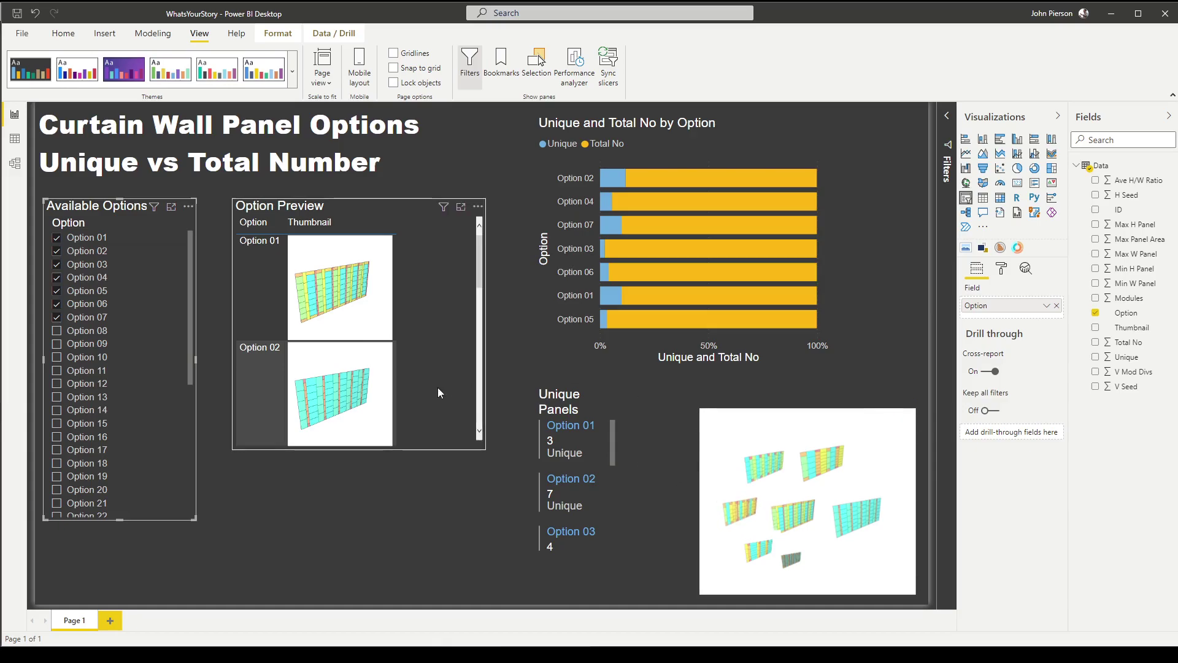
Step: Remove Option 07 and clear all remaining selections in the Available Options filter
{"action": "left_click", "coordinate": [83, 317]}
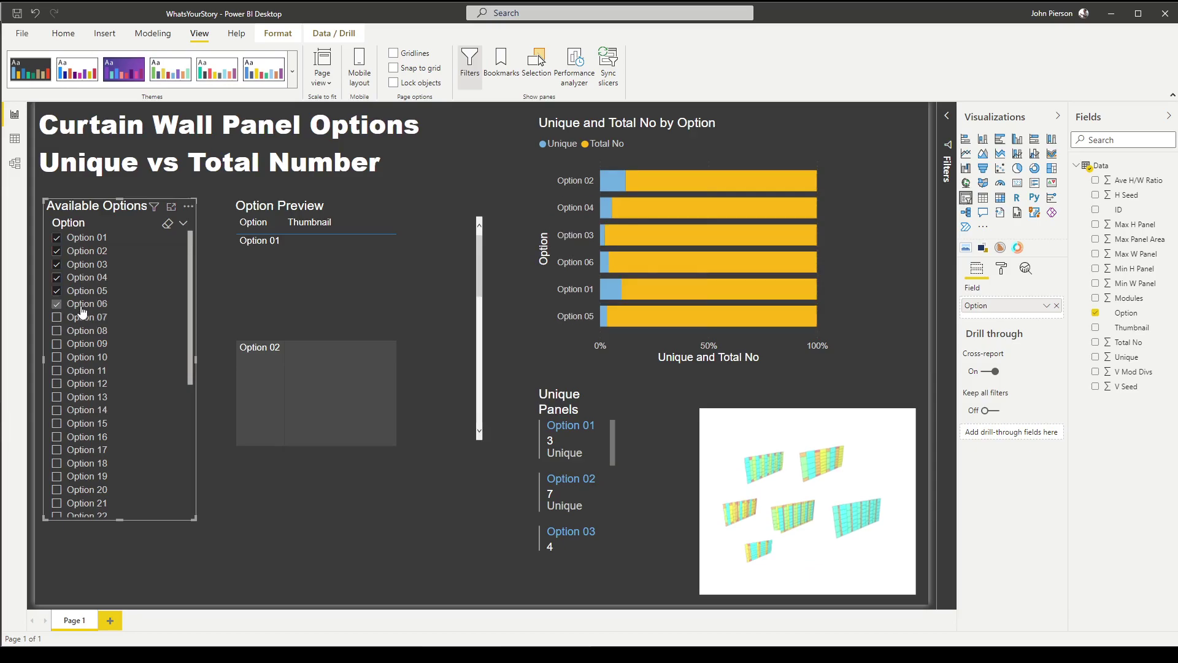
{"action": "left_click", "coordinate": [166, 224]}
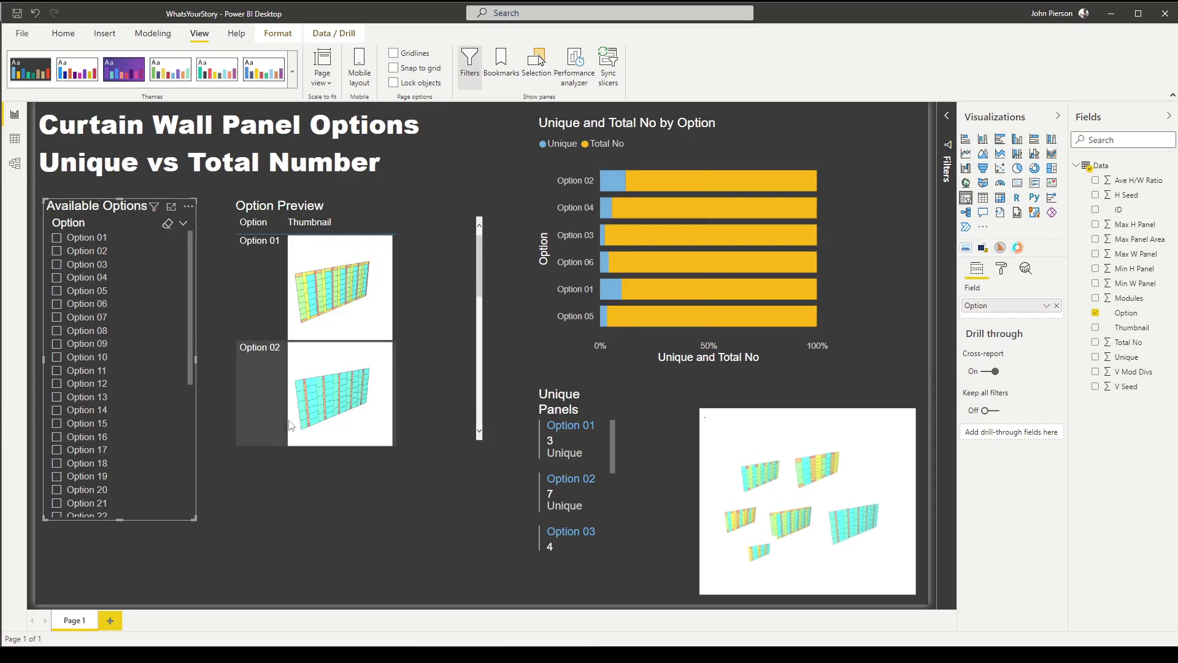
{"action": "left_click", "coordinate": [356, 554]}
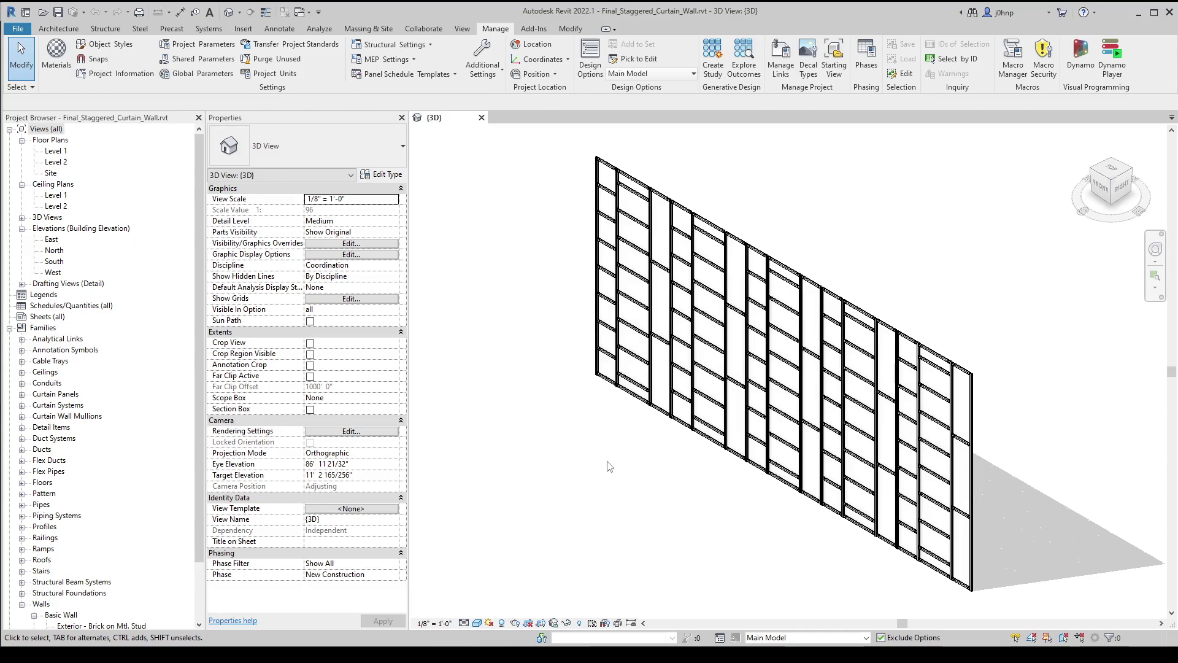
Step: Switch to Revit and export all generated outcomes of the Staggered Curtain Wall 001 study with thumbnails as Staggered Curtain Wall 001.zip in the FacadeExample folder
{"action": "left_click", "coordinate": [751, 83]}
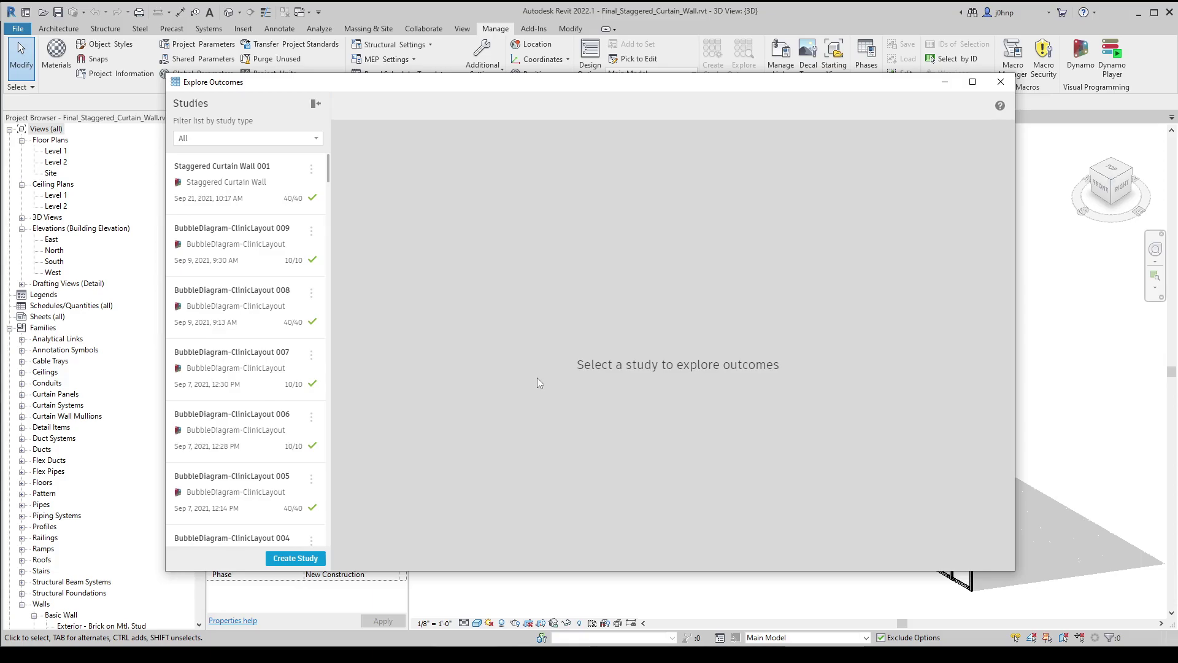
{"action": "left_click", "coordinate": [263, 191]}
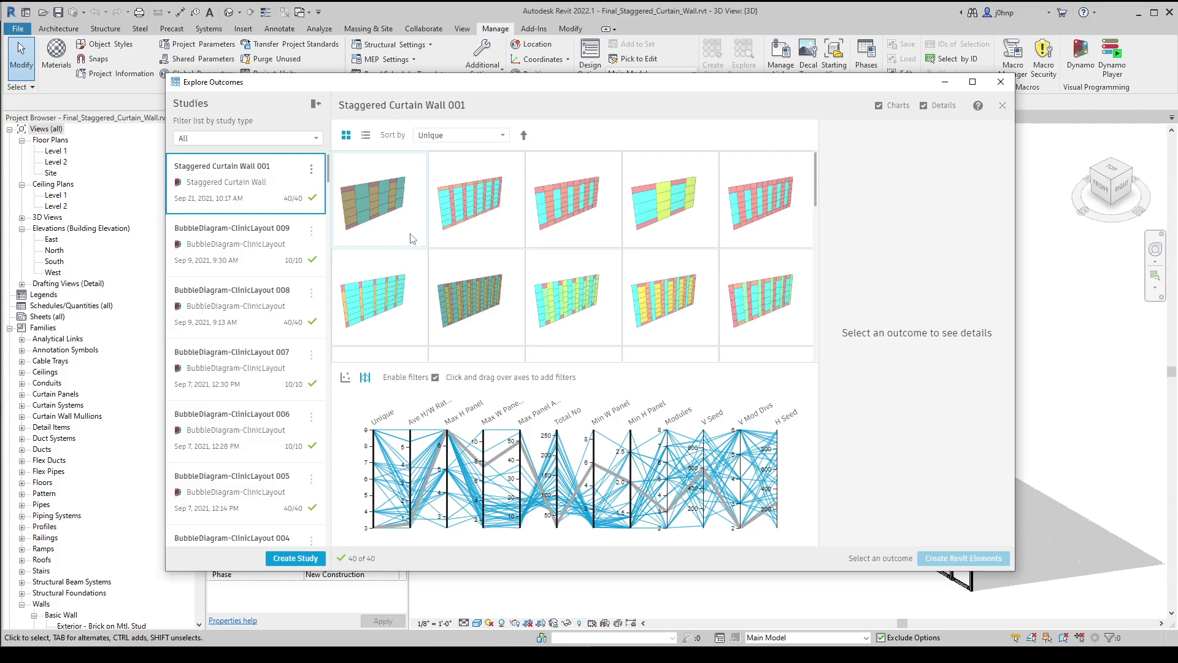
{"action": "left_click", "coordinate": [312, 174]}
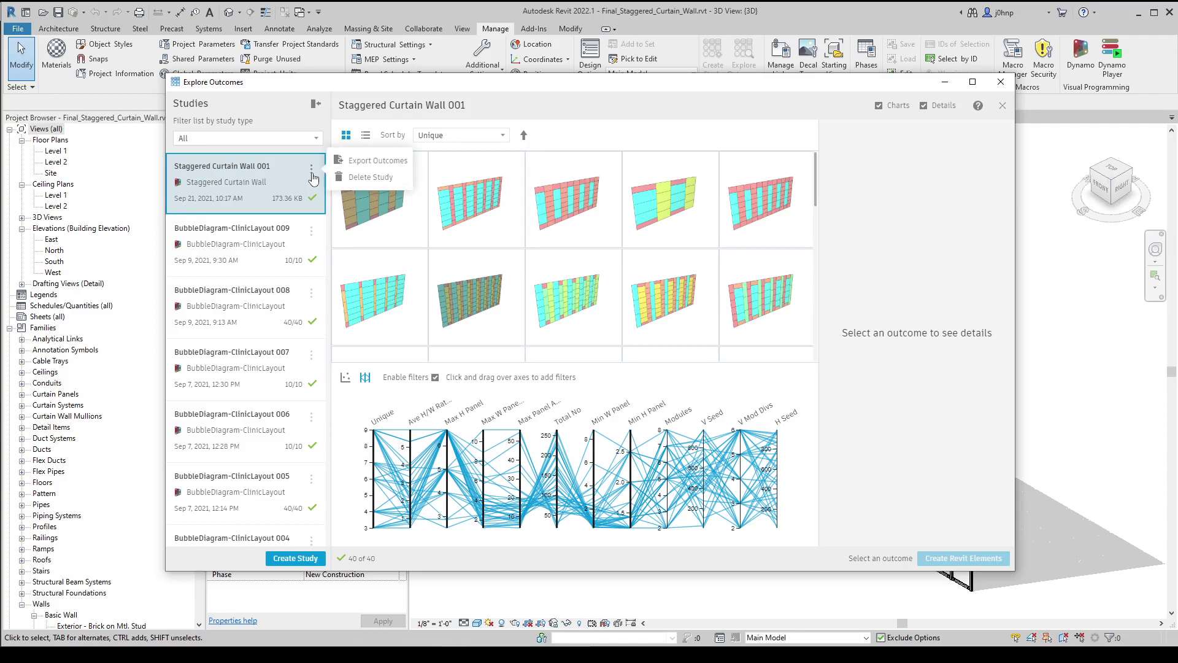
{"action": "left_click", "coordinate": [354, 162]}
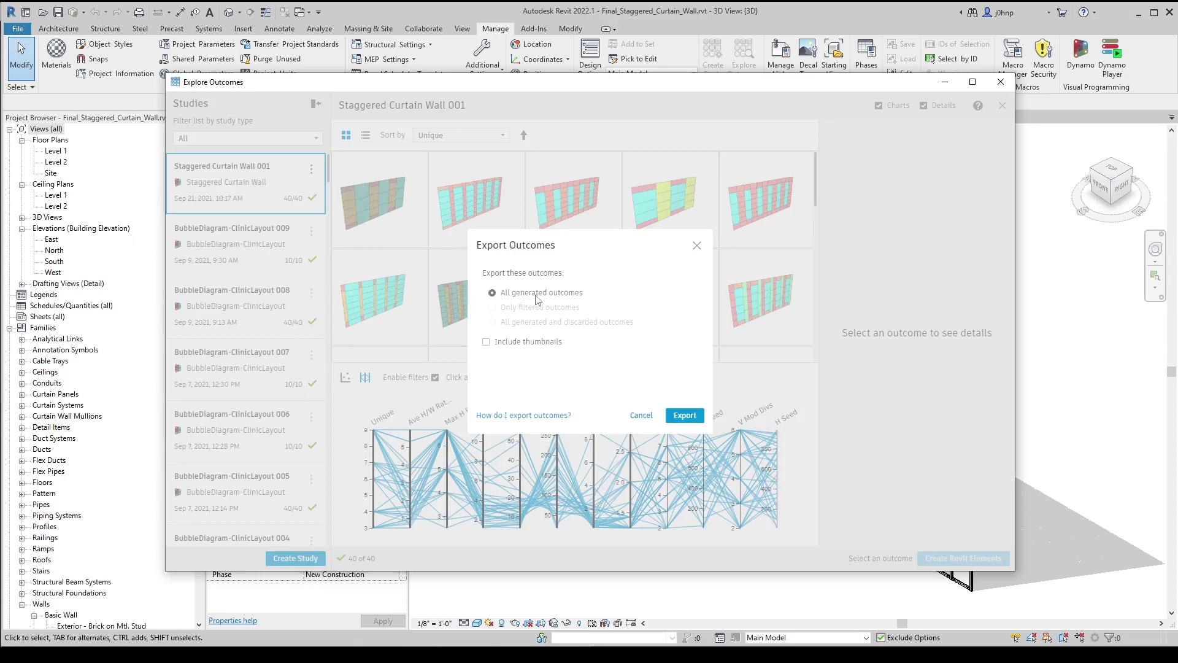
{"action": "left_click", "coordinate": [486, 342]}
{"action": "left_click", "coordinate": [685, 416]}
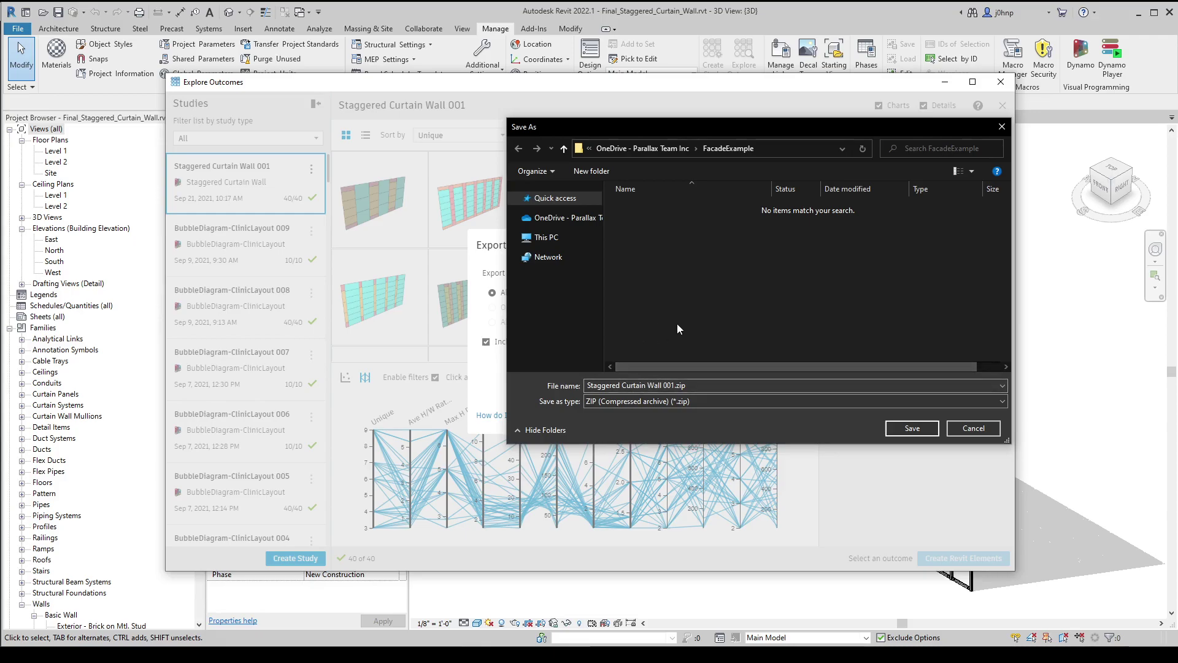
{"action": "left_click", "coordinate": [912, 429]}
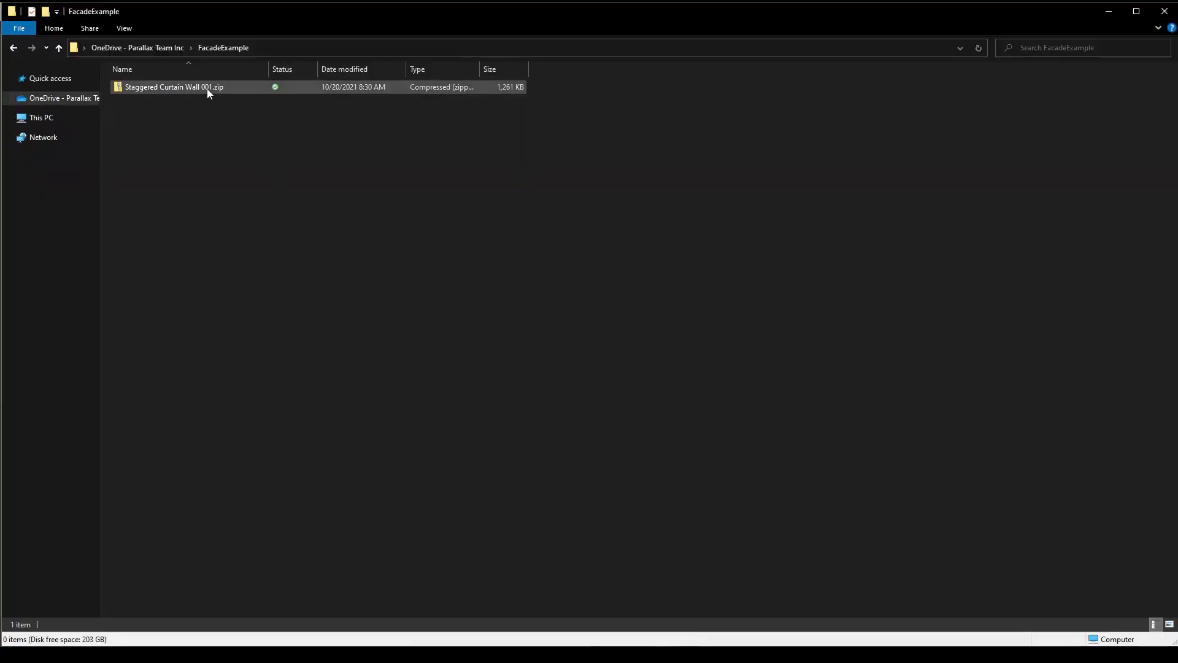
Step: Extract Staggered Curtain Wall 001.zip into its suggested folder and open the extracted Staggered Curtain Wall 001.csv in Excel
{"action": "right_click", "coordinate": [207, 88]}
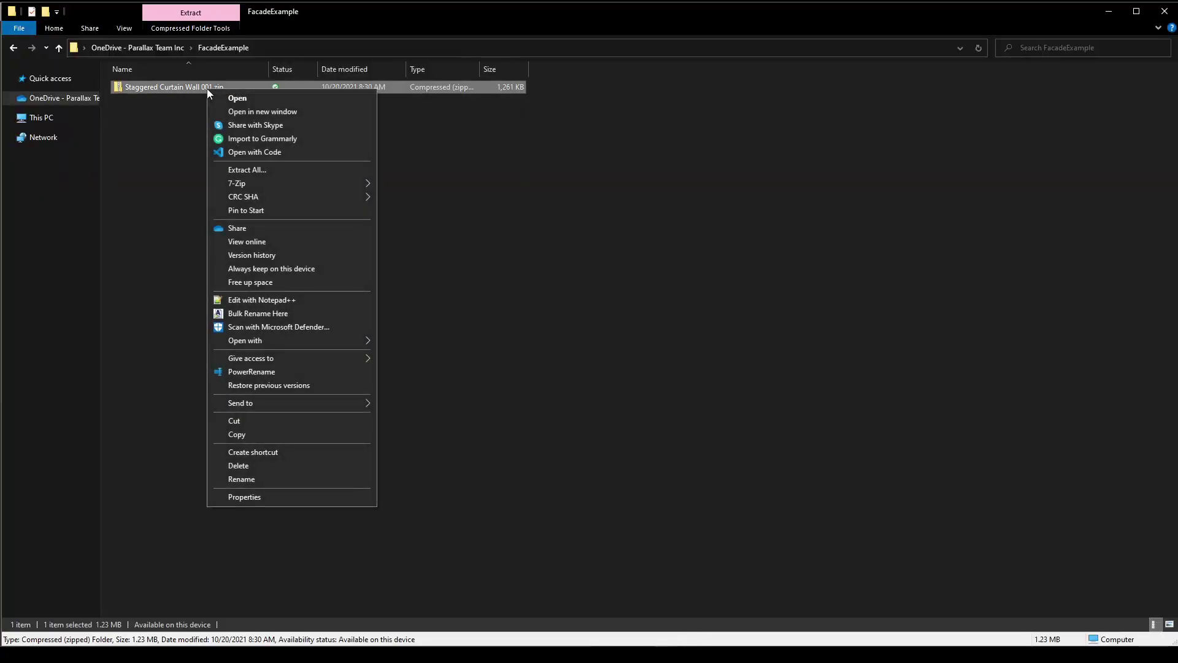
{"action": "left_click", "coordinate": [248, 172]}
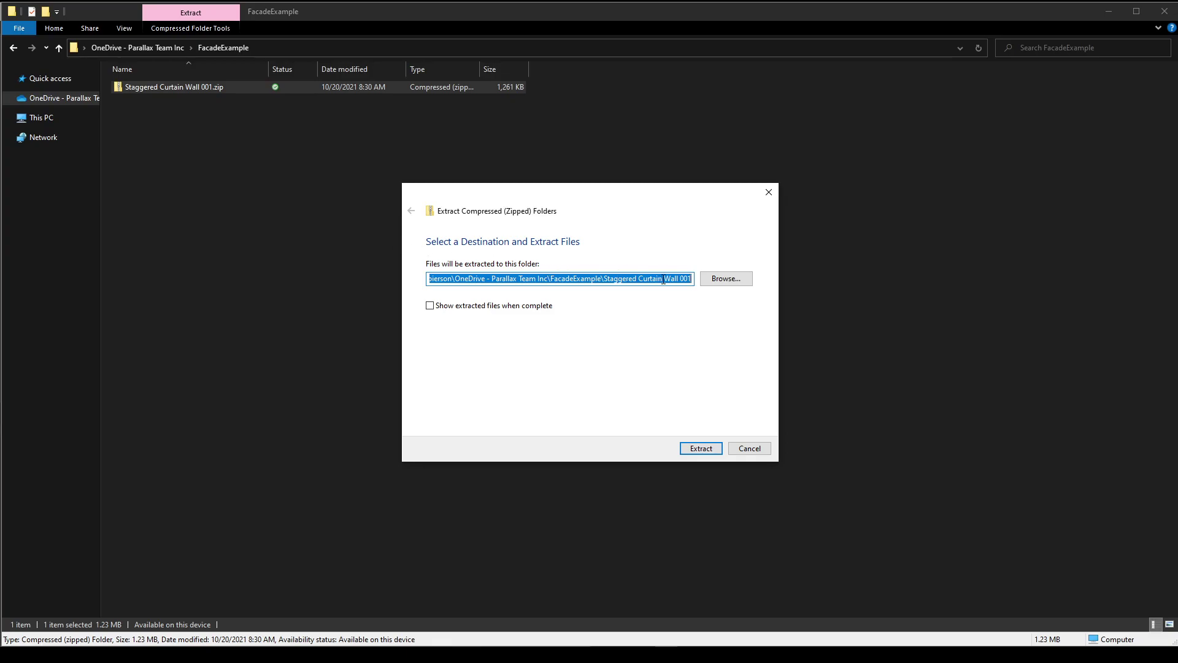
{"action": "left_click", "coordinate": [686, 445]}
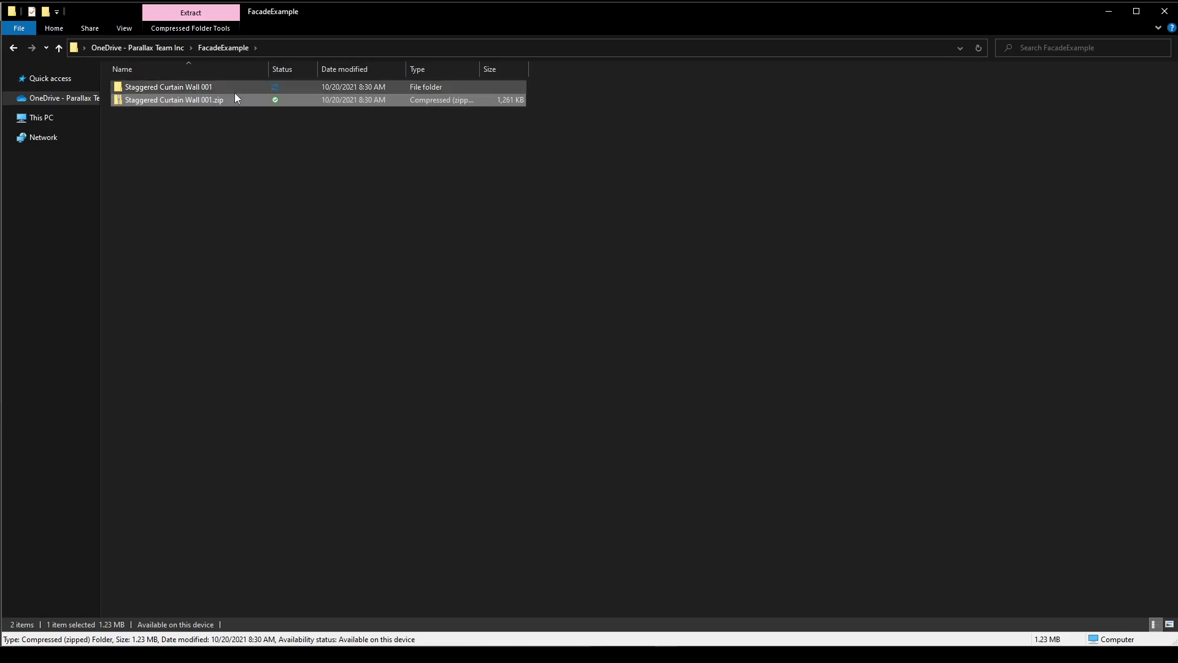
{"action": "double_click", "coordinate": [235, 93]}
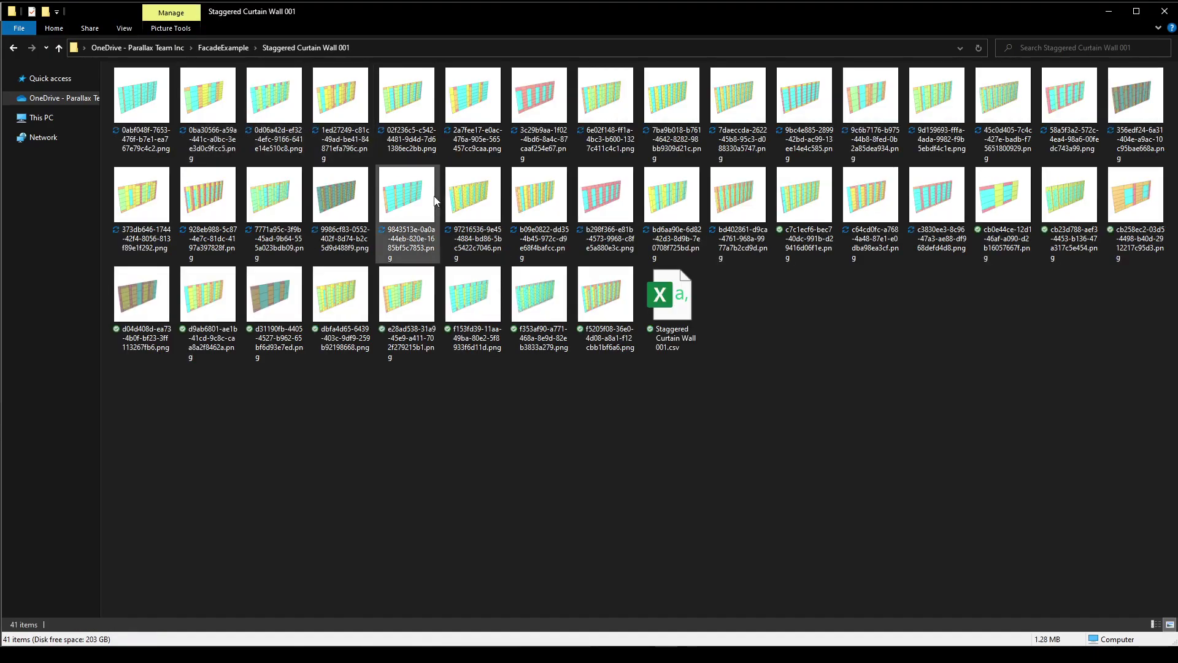
{"action": "double_click", "coordinate": [682, 341]}
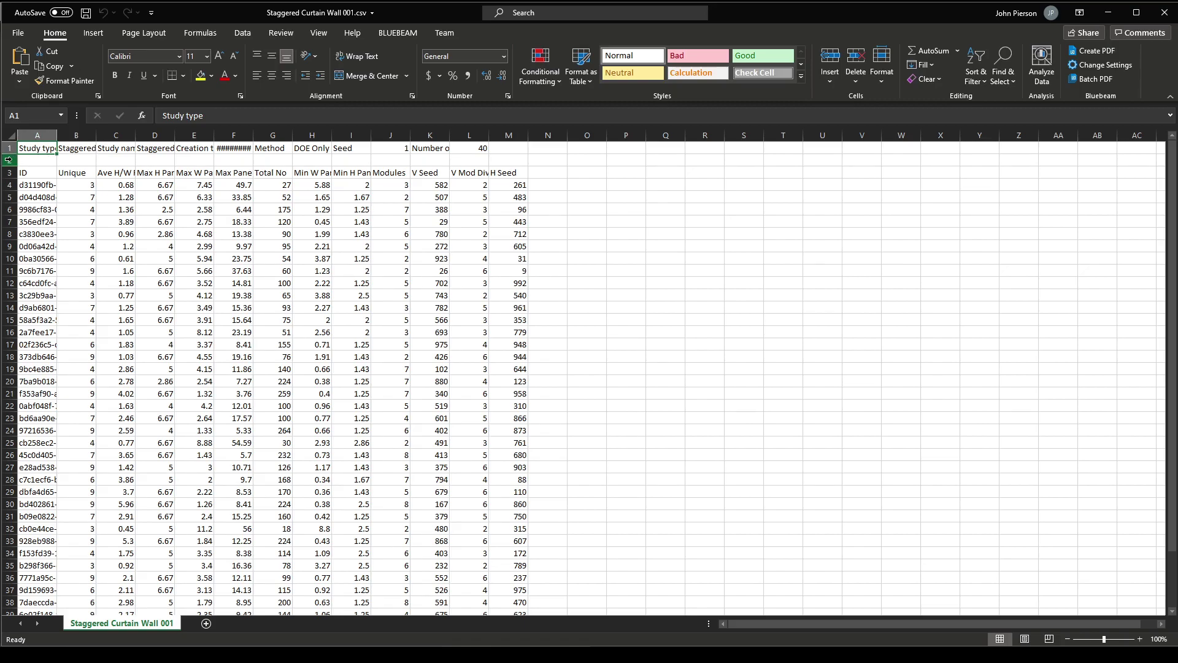
Step: Delete the two rows above the column headers and fit column A to the full length of the IDs
{"action": "left_click_drag", "start_coordinate": [9, 159], "coordinate": [8, 149]}
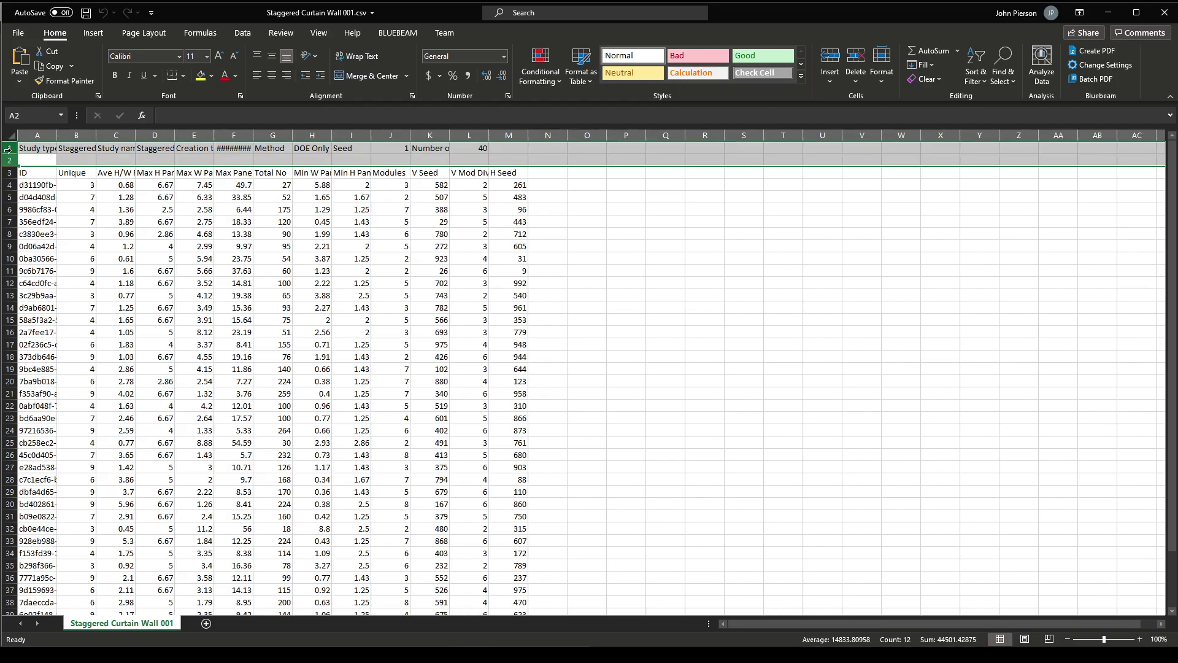
{"action": "right_click", "coordinate": [8, 149]}
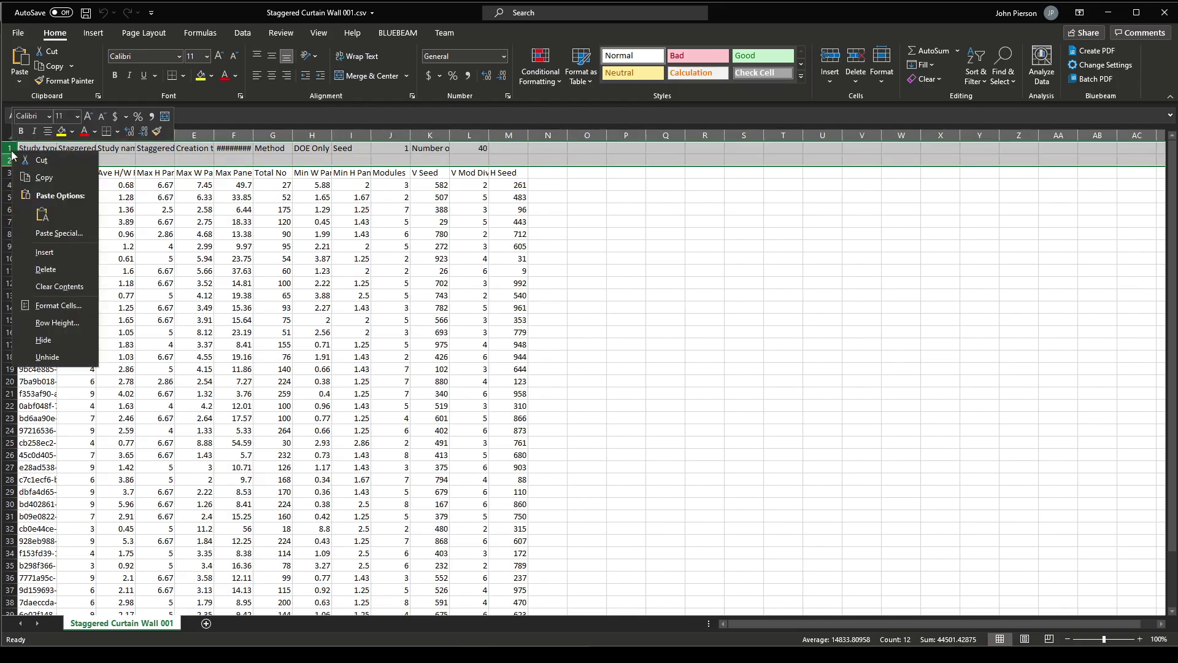
{"action": "left_click", "coordinate": [41, 269]}
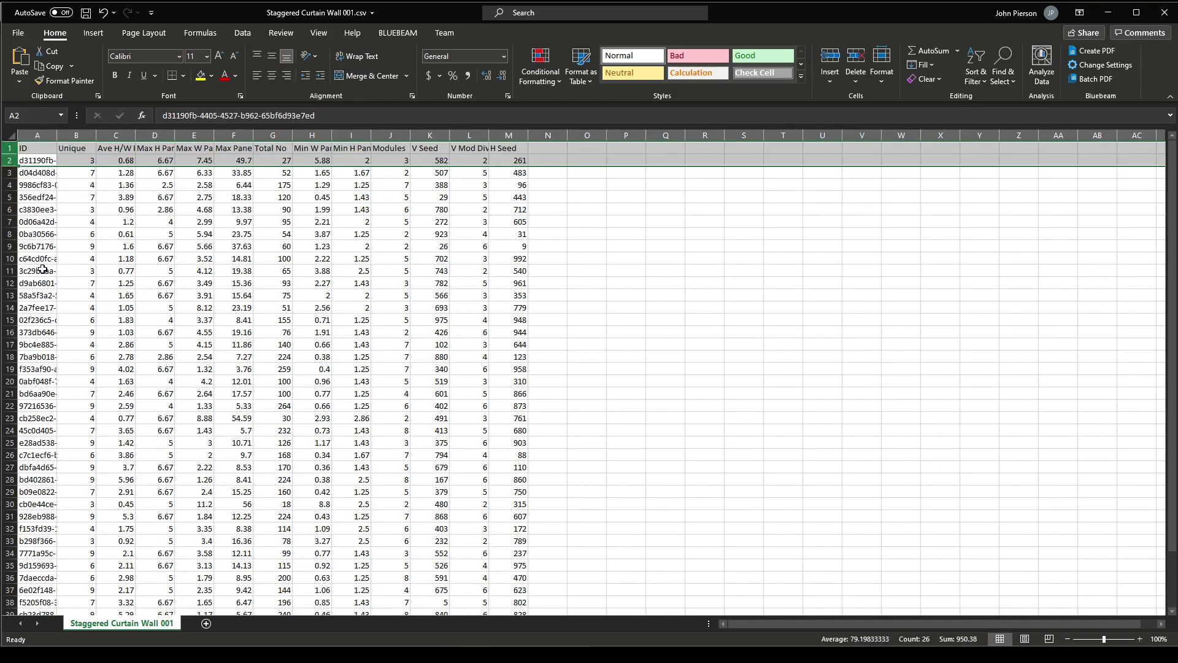
{"action": "double_click", "coordinate": [56, 135]}
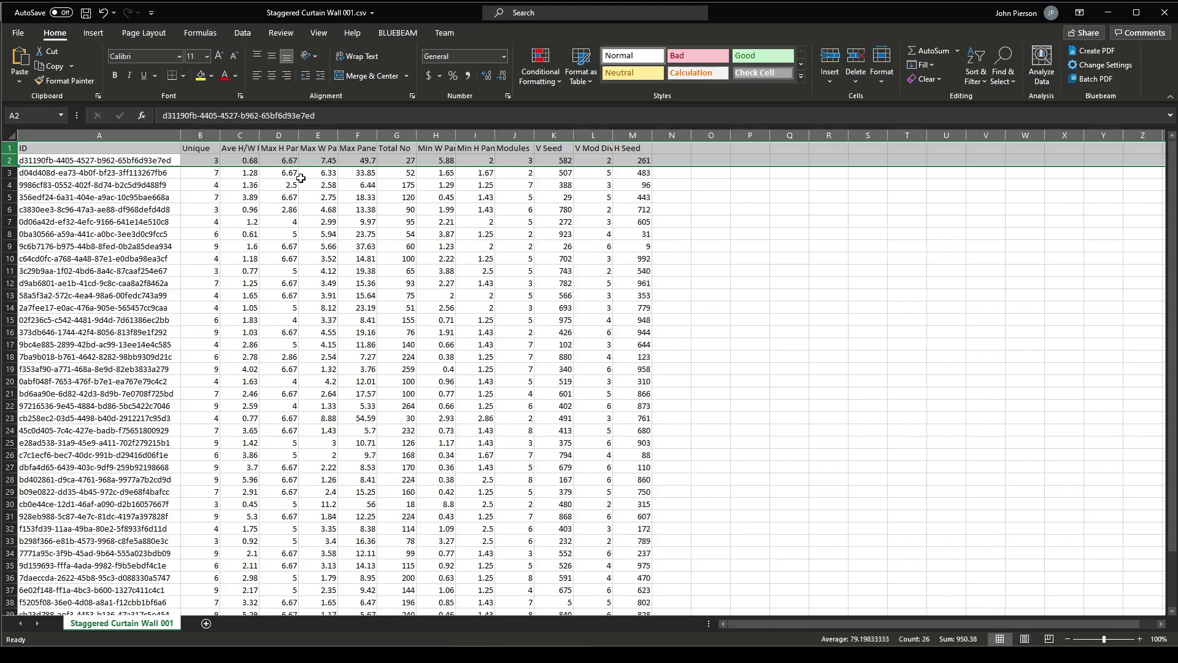
{"action": "left_click", "coordinate": [350, 180]}
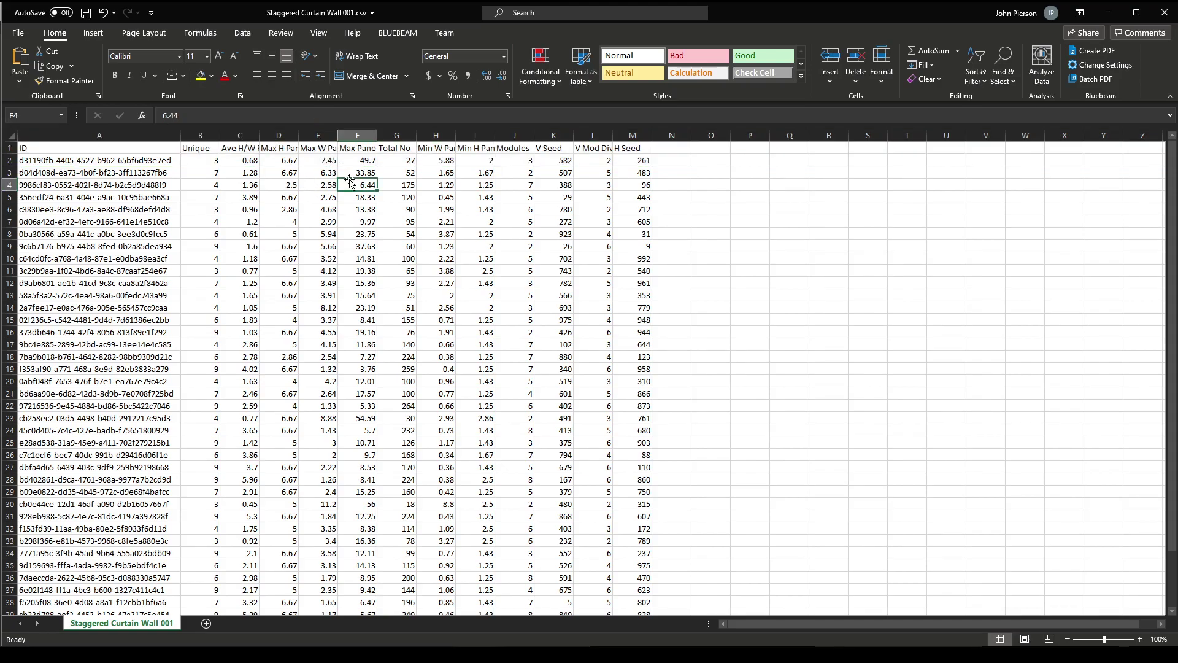
Step: Add a column header named Option in cell N1, beside the H Seed header
{"action": "left_click", "coordinate": [676, 147]}
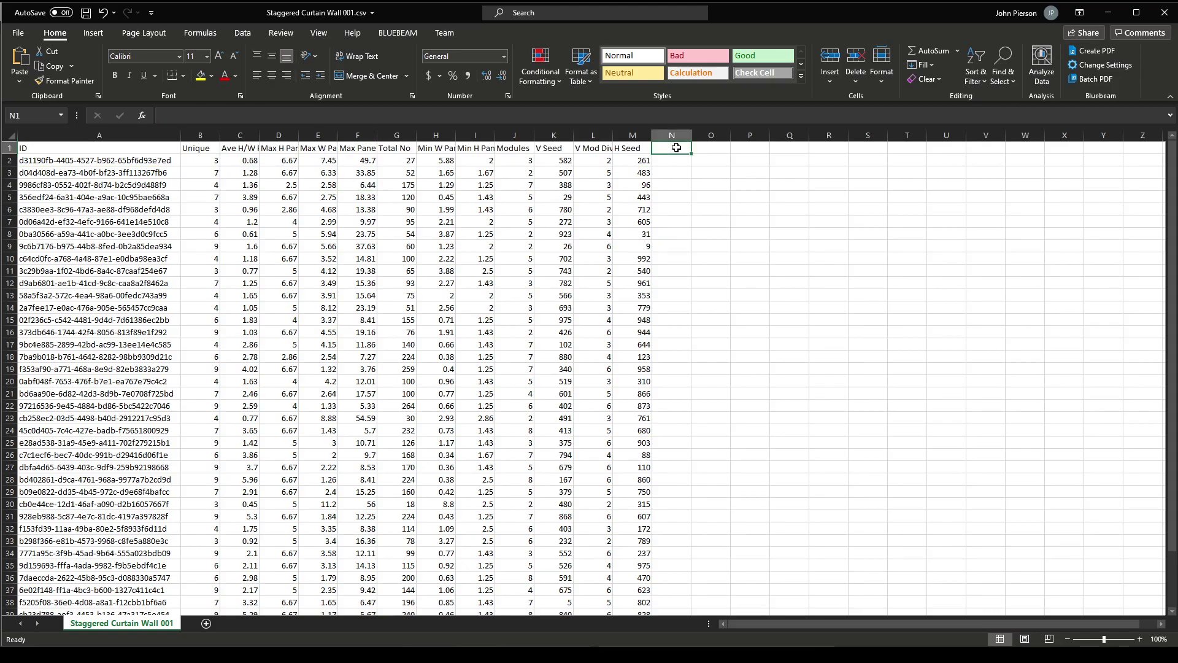
{"action": "type", "text": "Option"}
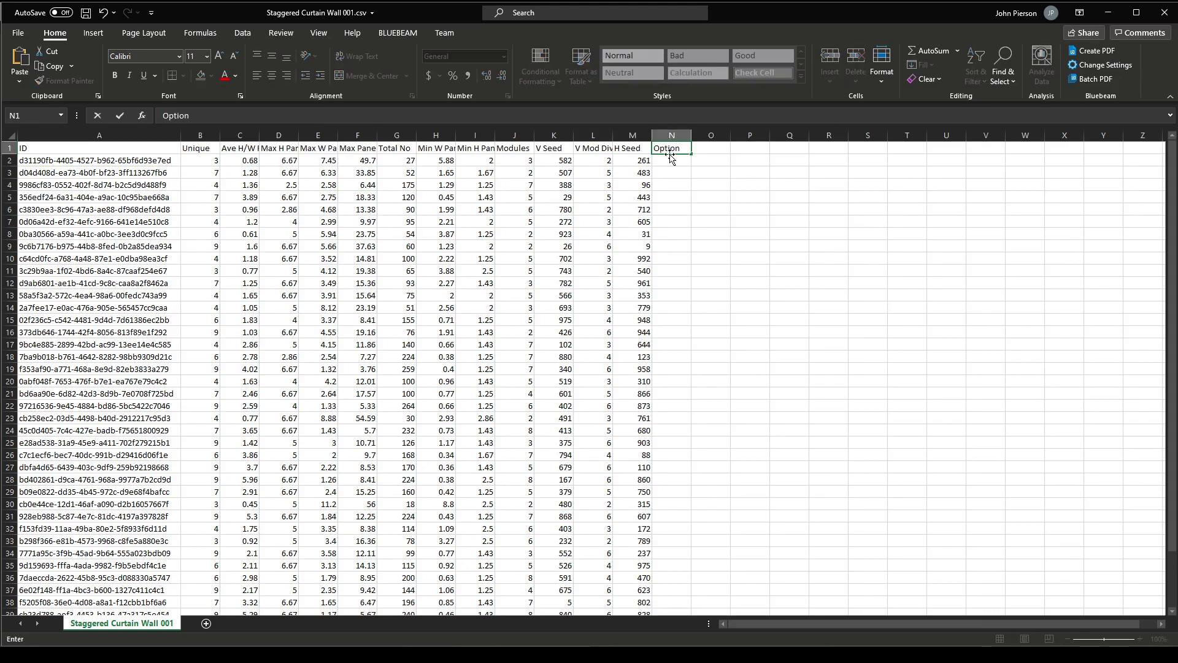
{"action": "key", "text": "Return"}
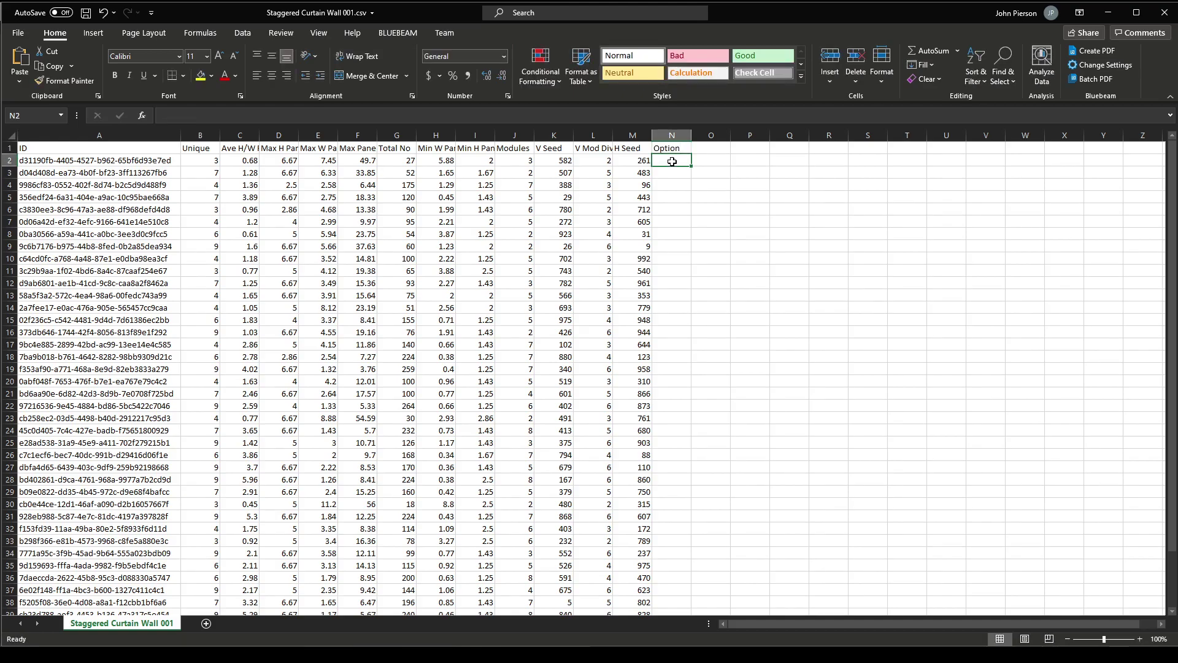
Step: Fill the Option column from N2 to N41 with the series Option 01 through Option 40
{"action": "type", "text": "Option"}
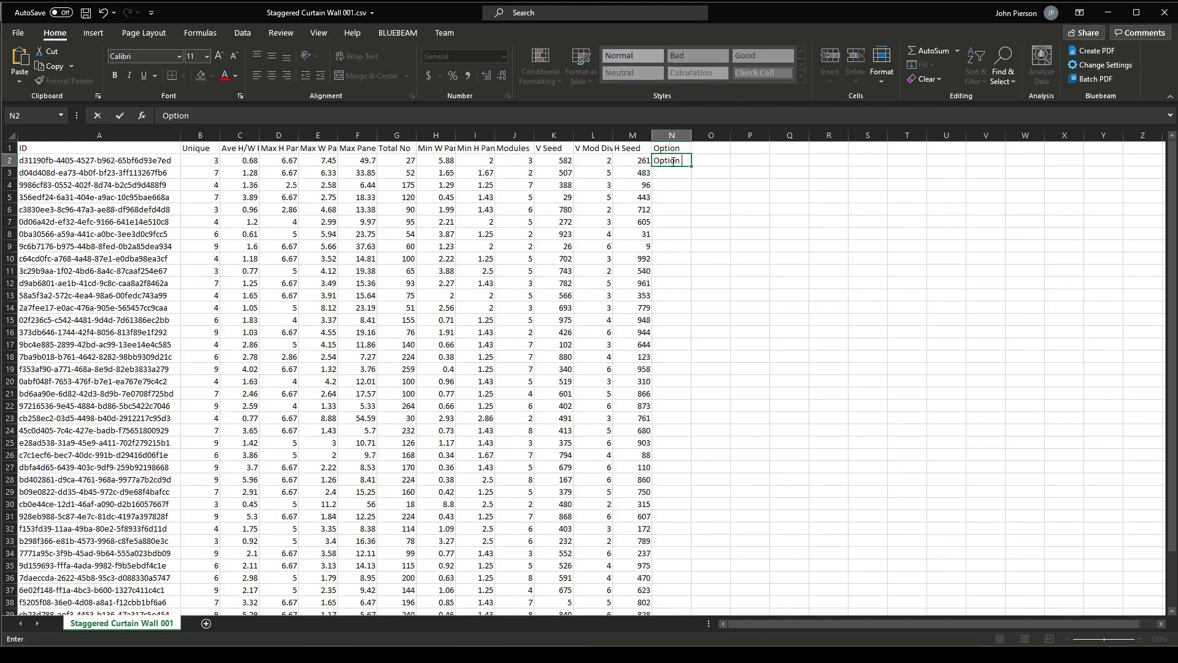
{"action": "type", "text": " 01"}
{"action": "key", "text": "Return"}
{"action": "type", "text": "Oop"}
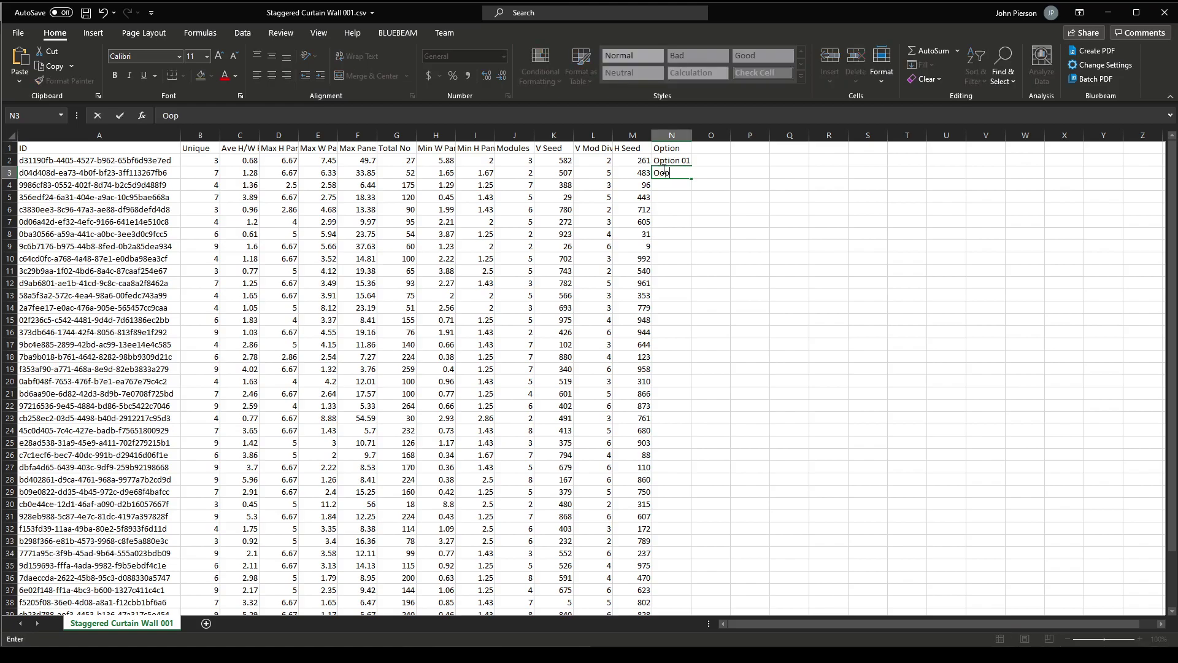
{"action": "key", "text": "BackSpace"}
{"action": "key", "text": "BackSpace"}
{"action": "type", "text": "ption 02"}
{"action": "left_click_drag", "start_coordinate": [677, 165], "coordinate": [719, 607]}
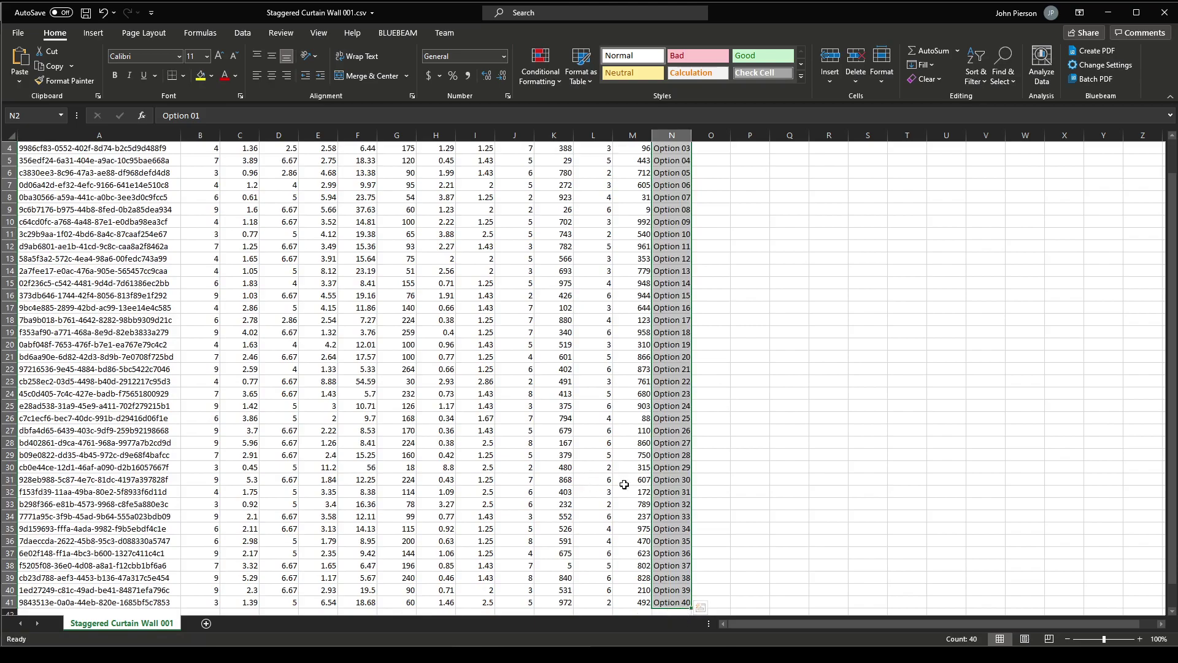
{"action": "scroll", "coordinate": [687, 453], "scroll_direction": "up", "scroll_amount": 1}
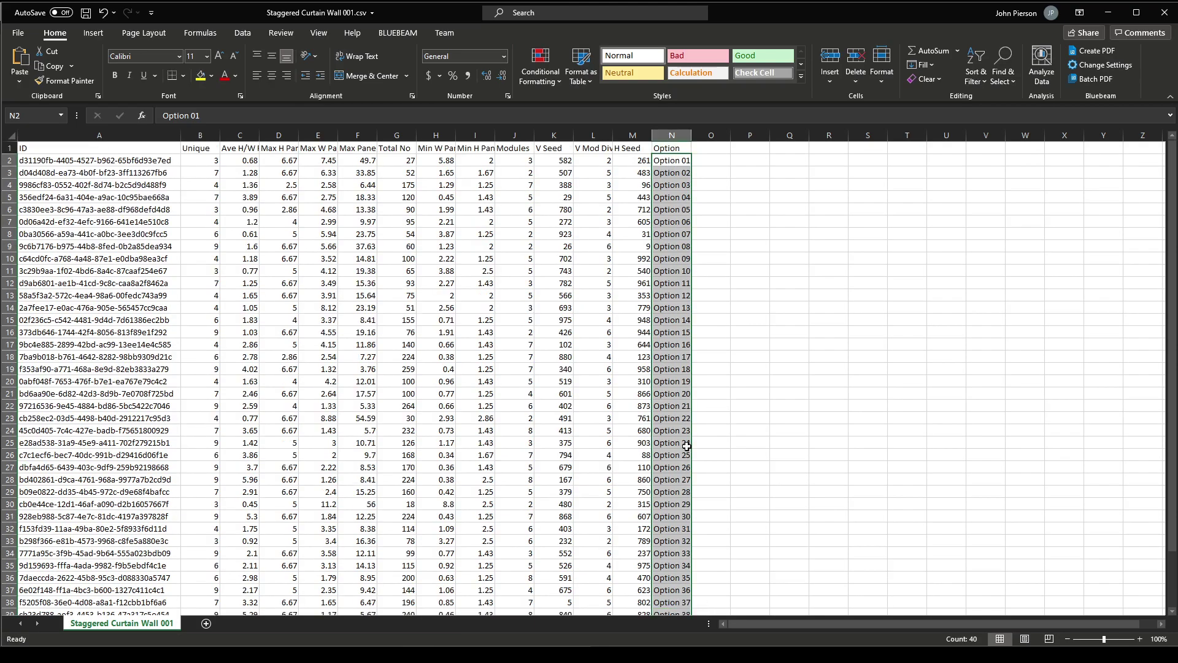
{"action": "scroll", "coordinate": [684, 195], "scroll_direction": "down", "scroll_amount": 4}
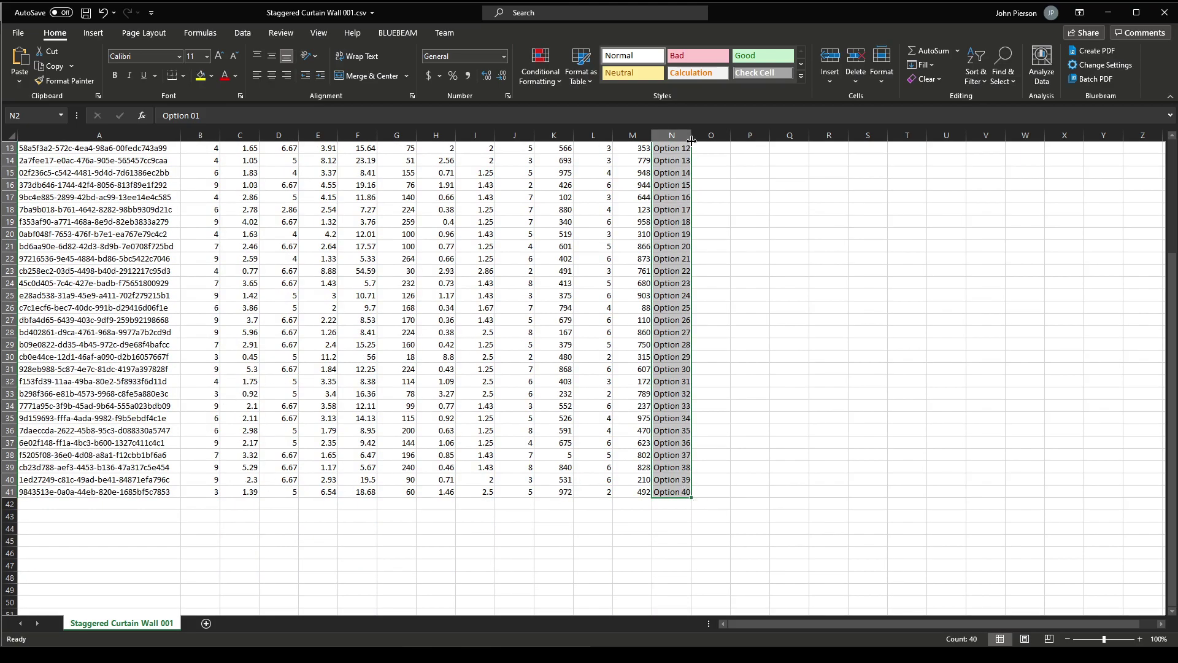
Step: Save Staggered Curtain Wall 001.csv with the new Option column and close the workbook
{"action": "scroll", "coordinate": [687, 185], "scroll_direction": "up", "scroll_amount": 4}
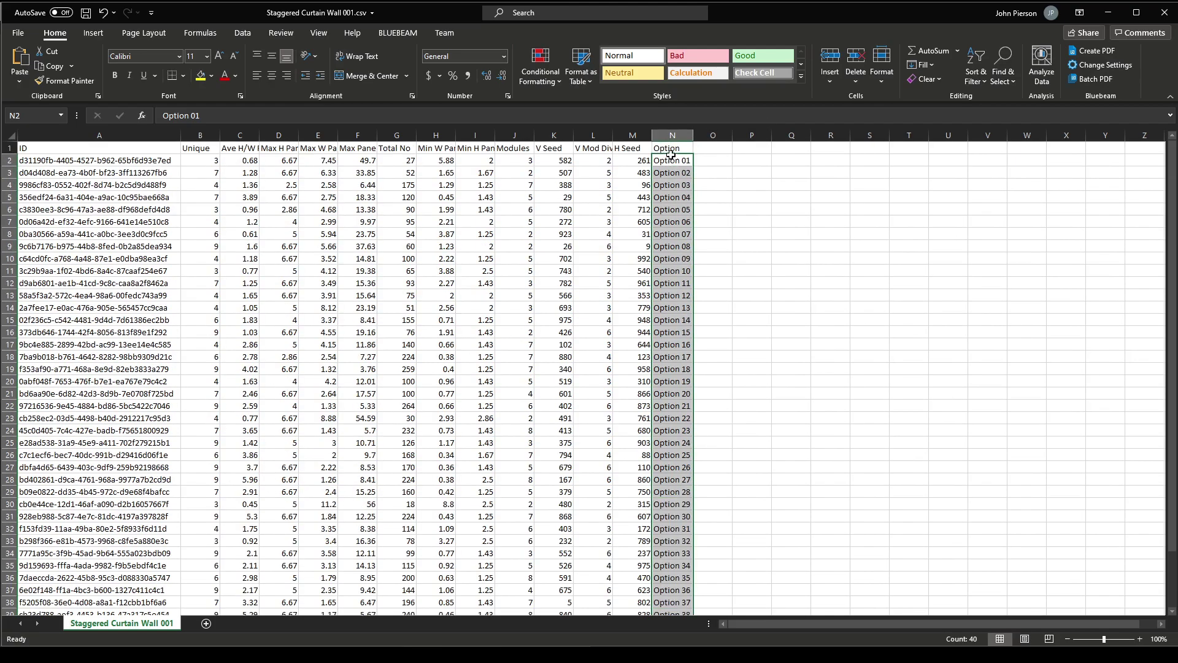
{"action": "left_click", "coordinate": [86, 15]}
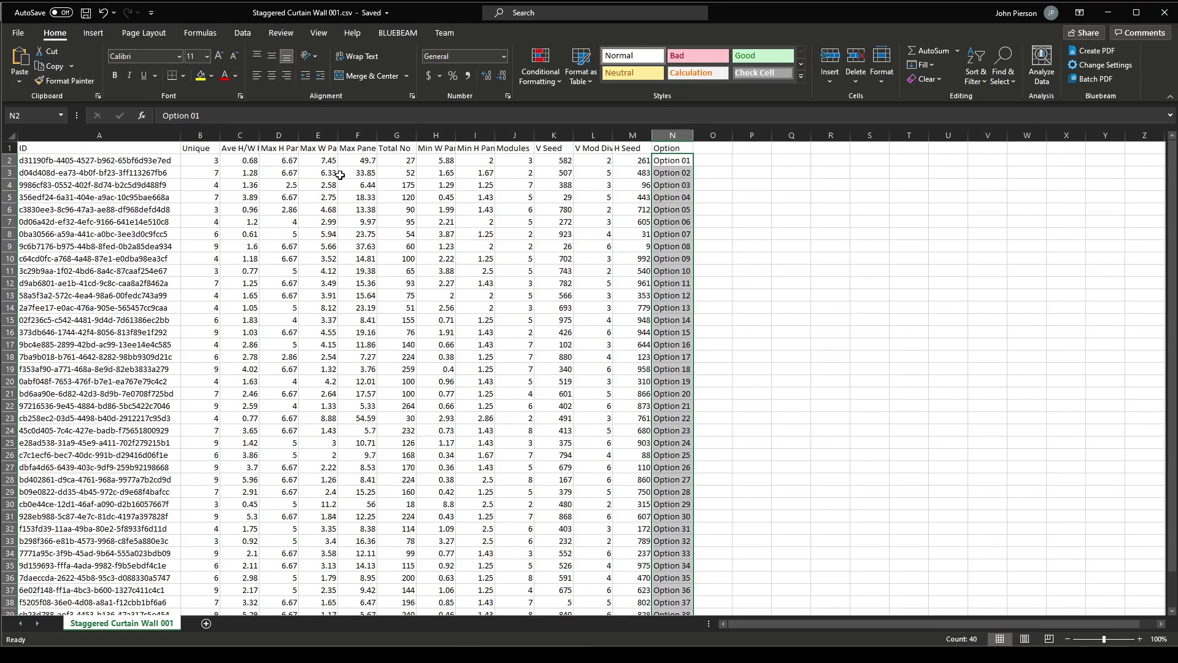
{"action": "left_click", "coordinate": [1165, 12]}
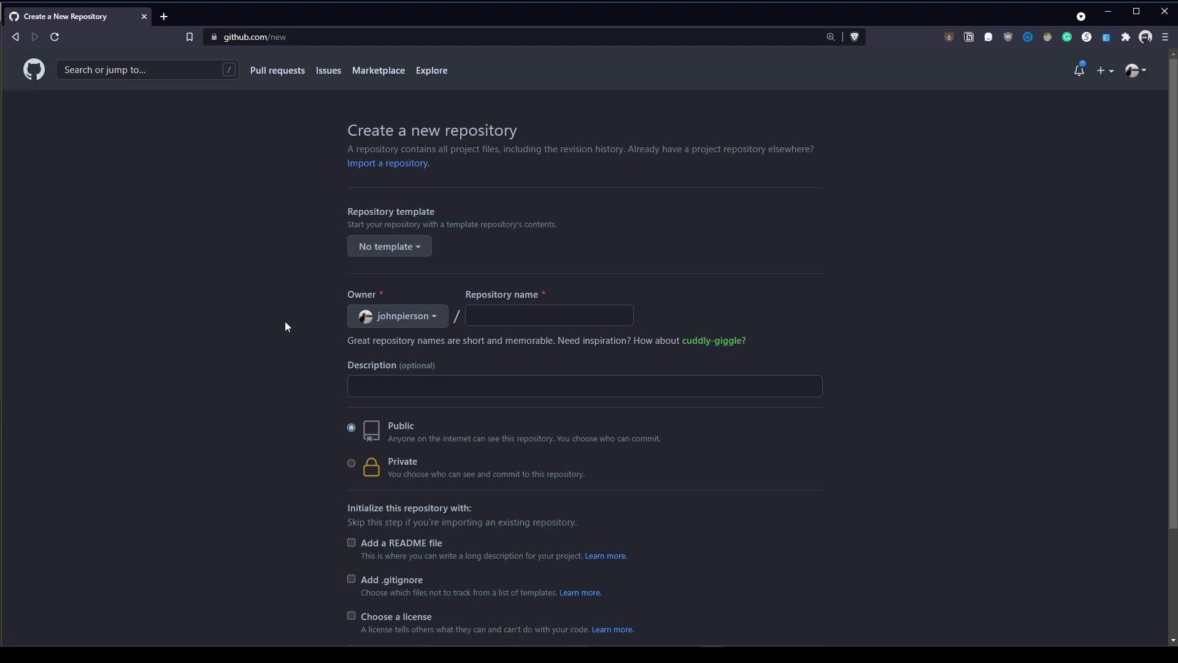
Step: Create a public GitHub repository named Generative Design Curtain Wall Thumbnails, initialized with a README file
{"action": "left_click", "coordinate": [1112, 74]}
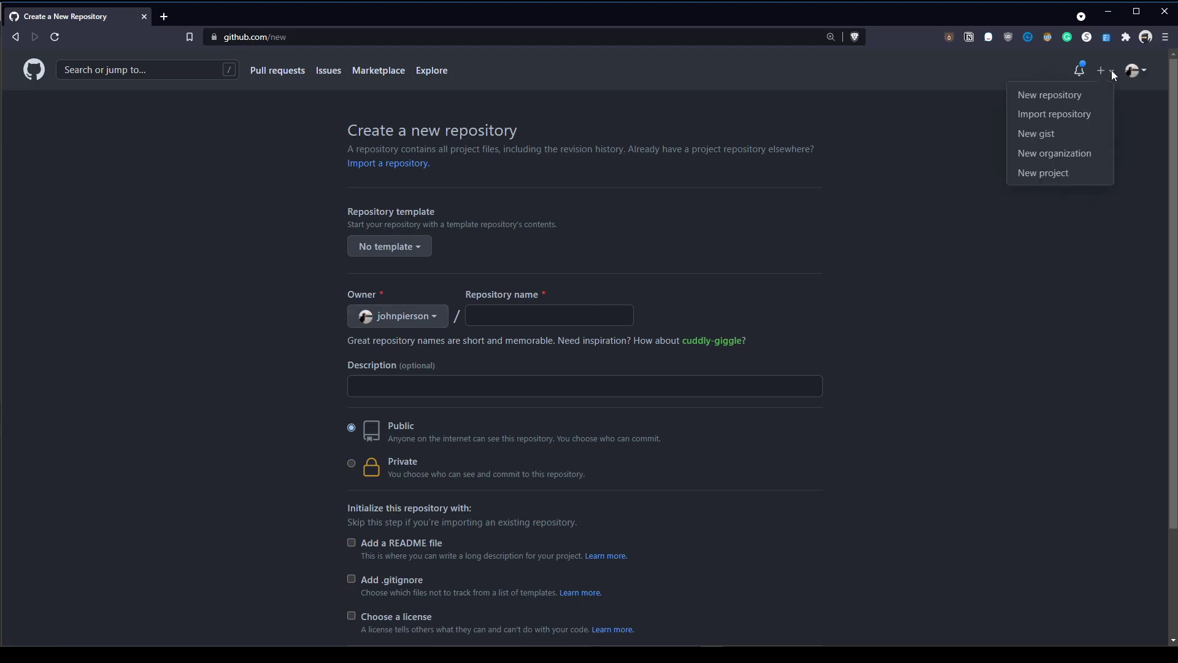
{"action": "left_click", "coordinate": [1071, 95]}
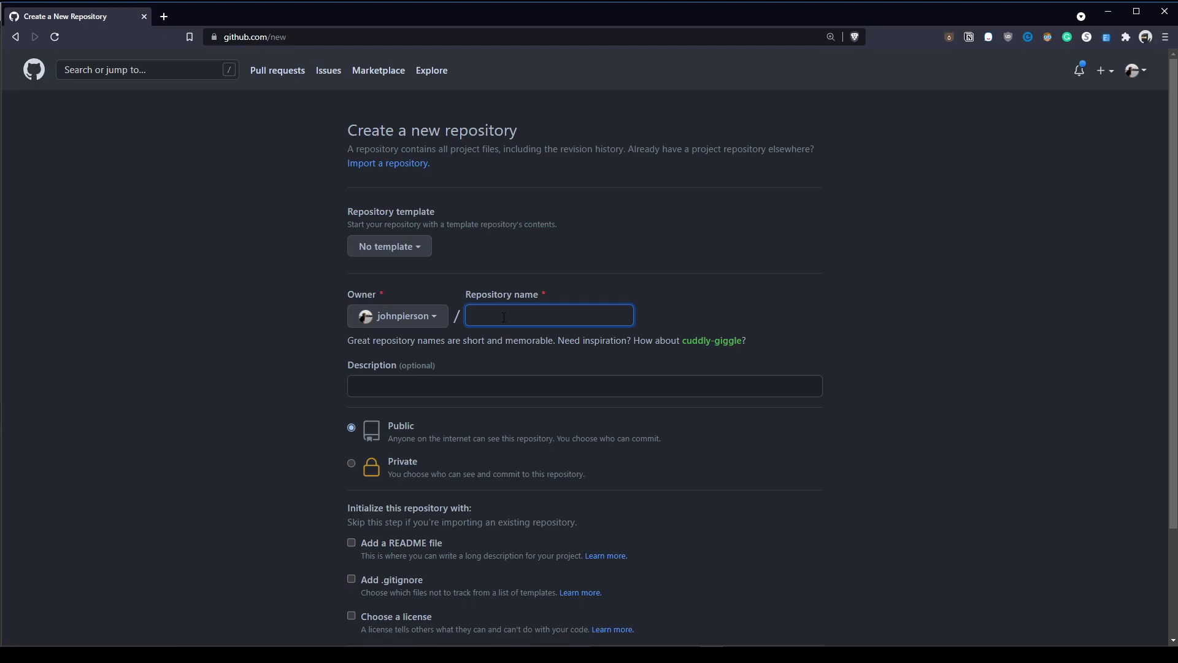
{"action": "type", "text": "Generative Design Curtain Wall Thumbnails"}
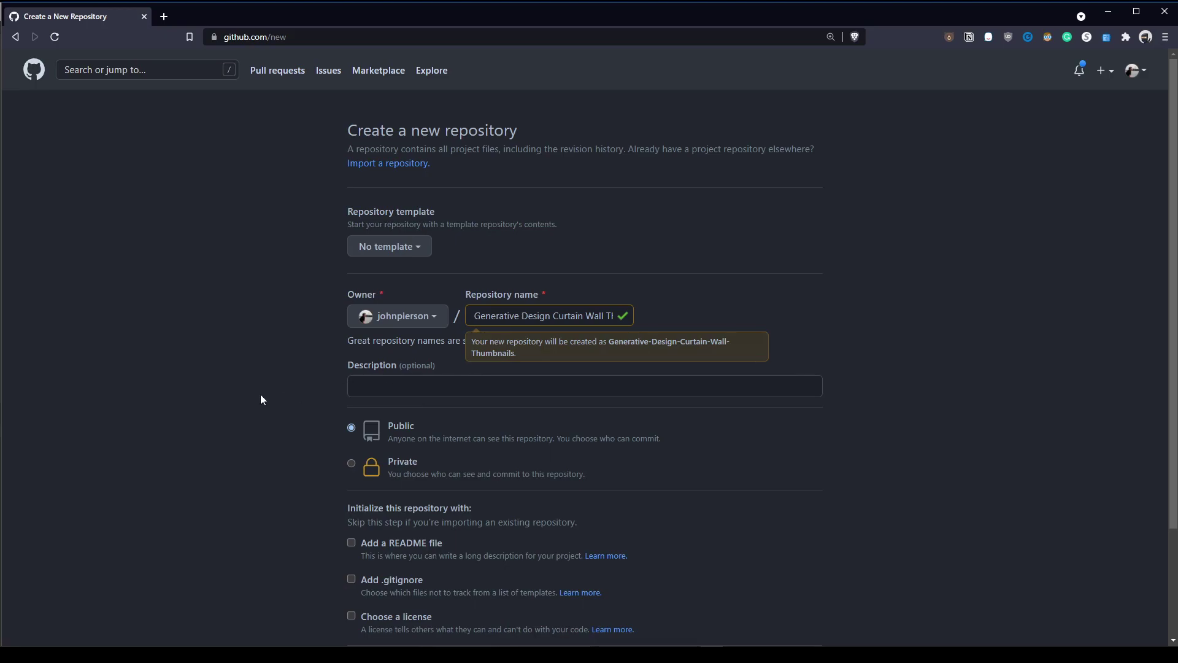
{"action": "scroll", "coordinate": [265, 399], "scroll_direction": "down", "scroll_amount": 1}
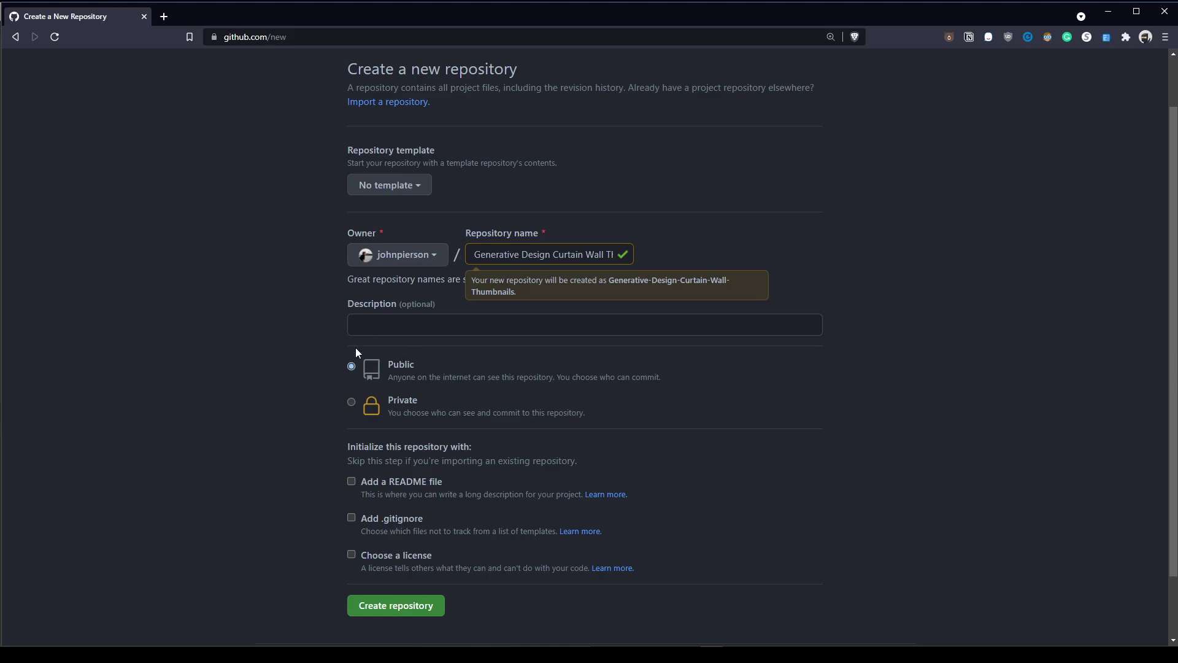
{"action": "scroll", "coordinate": [344, 353], "scroll_direction": "down", "scroll_amount": 2}
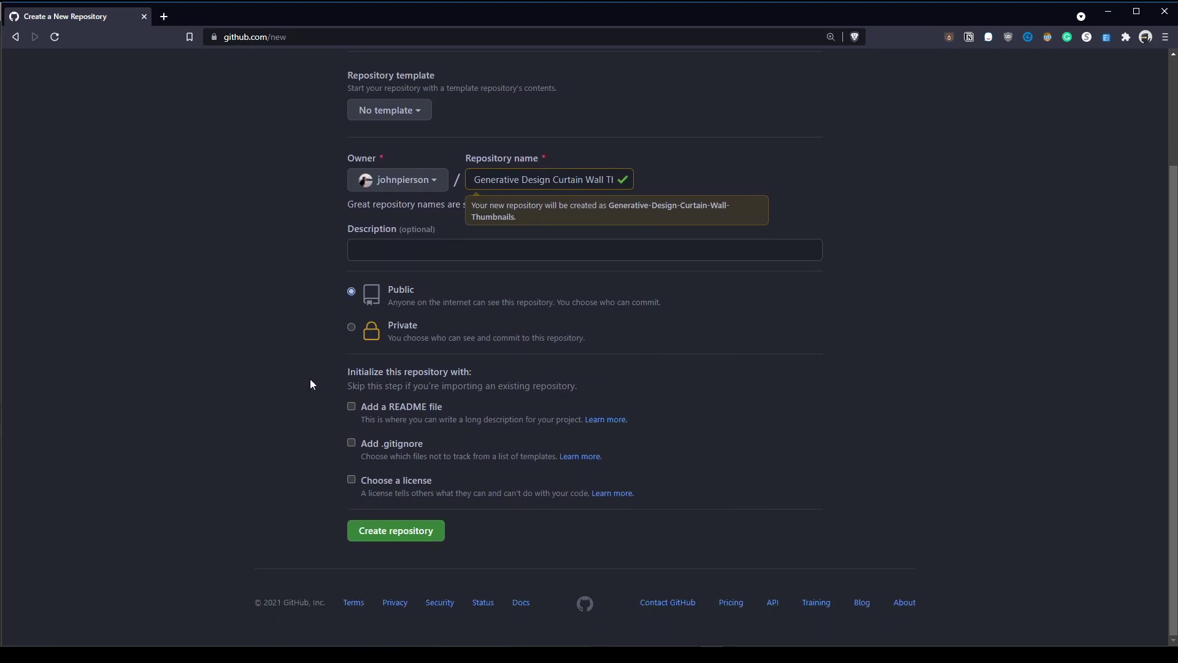
{"action": "left_click", "coordinate": [351, 408]}
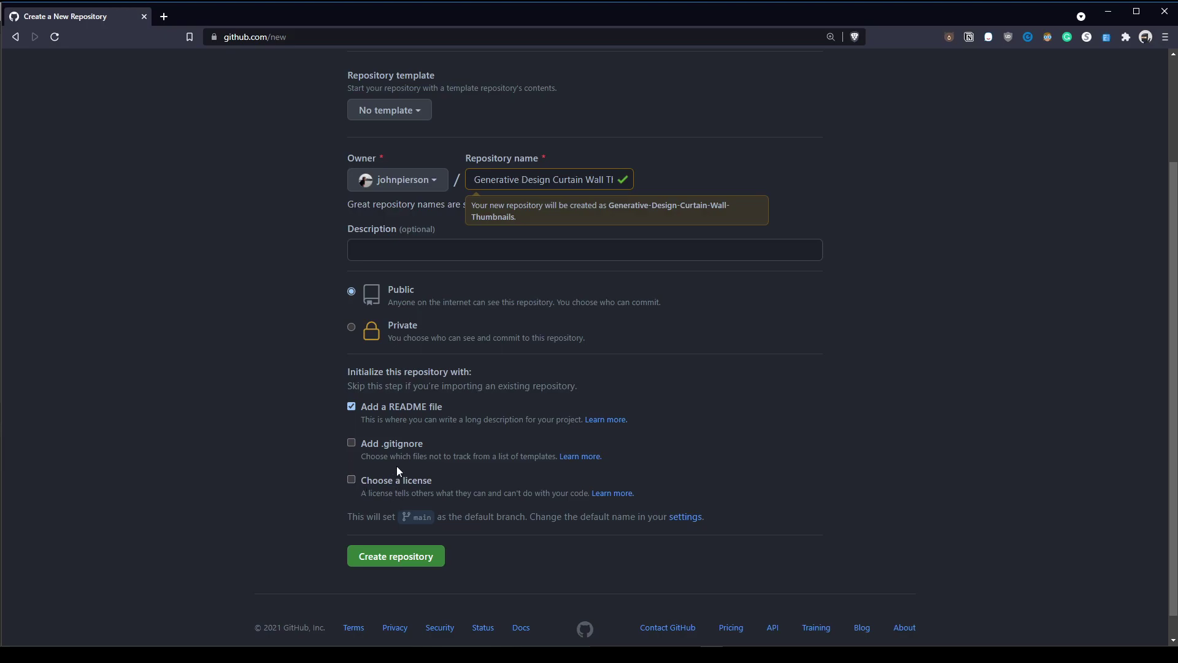
{"action": "left_click", "coordinate": [408, 558]}
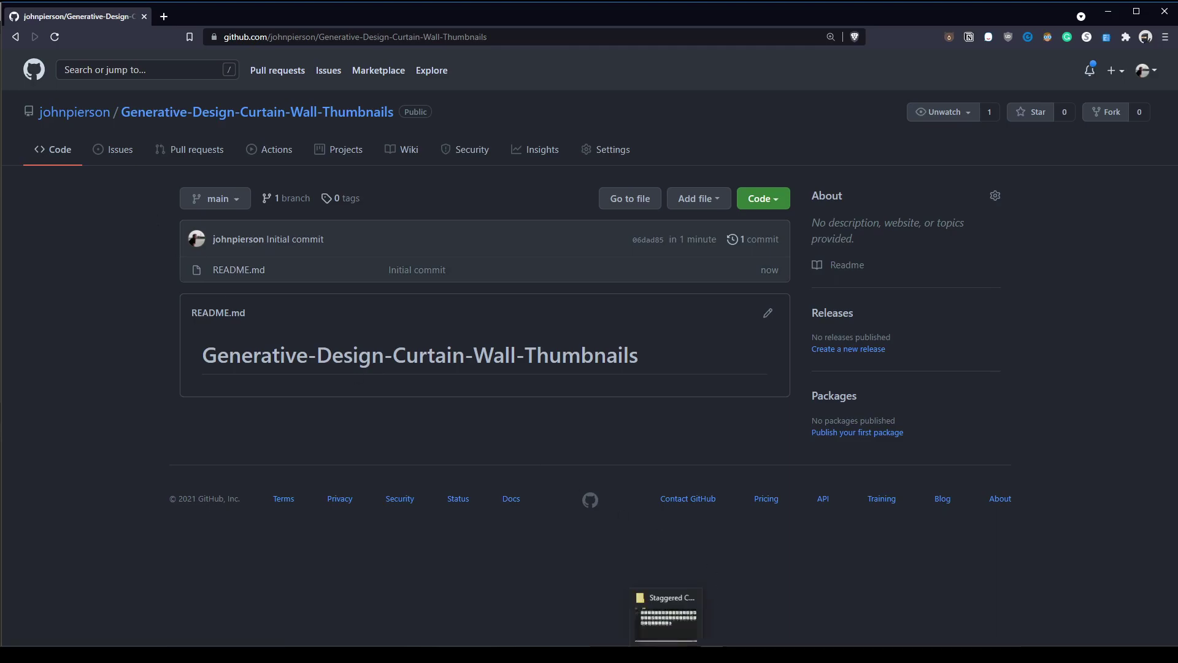
Step: Upload all the PNG thumbnails from the Staggered Curtain Wall 001 folder to the new repository, leaving out the CSV
{"action": "left_click", "coordinate": [640, 596]}
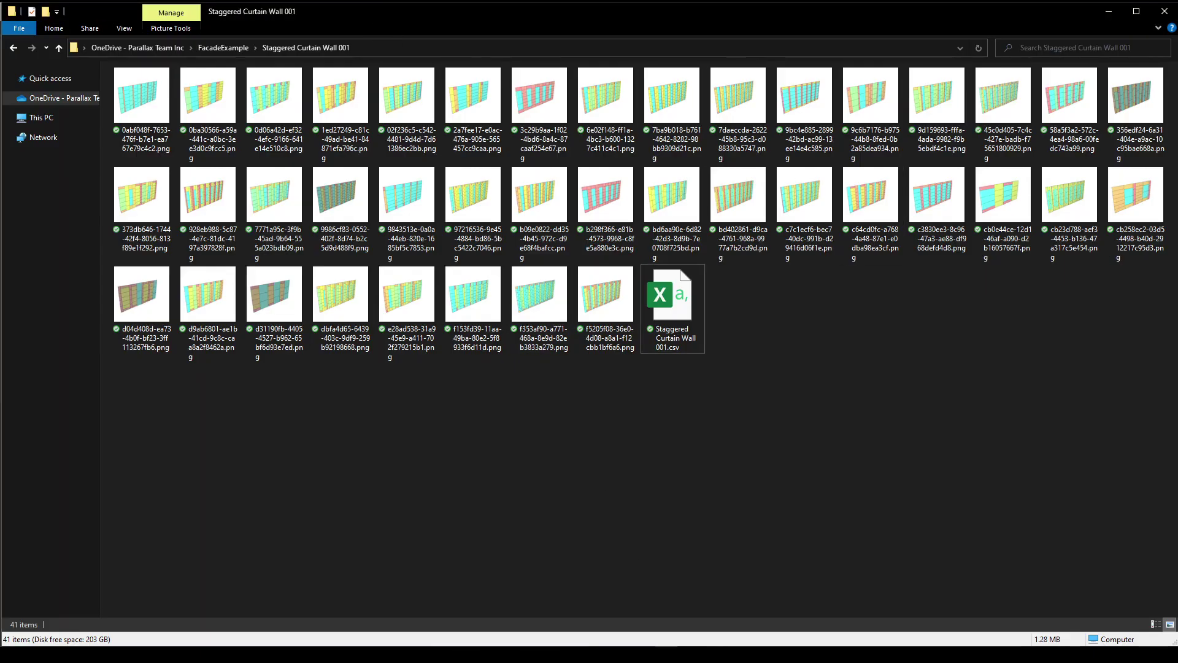
{"action": "left_click_drag", "start_coordinate": [1174, 284], "coordinate": [548, 285]}
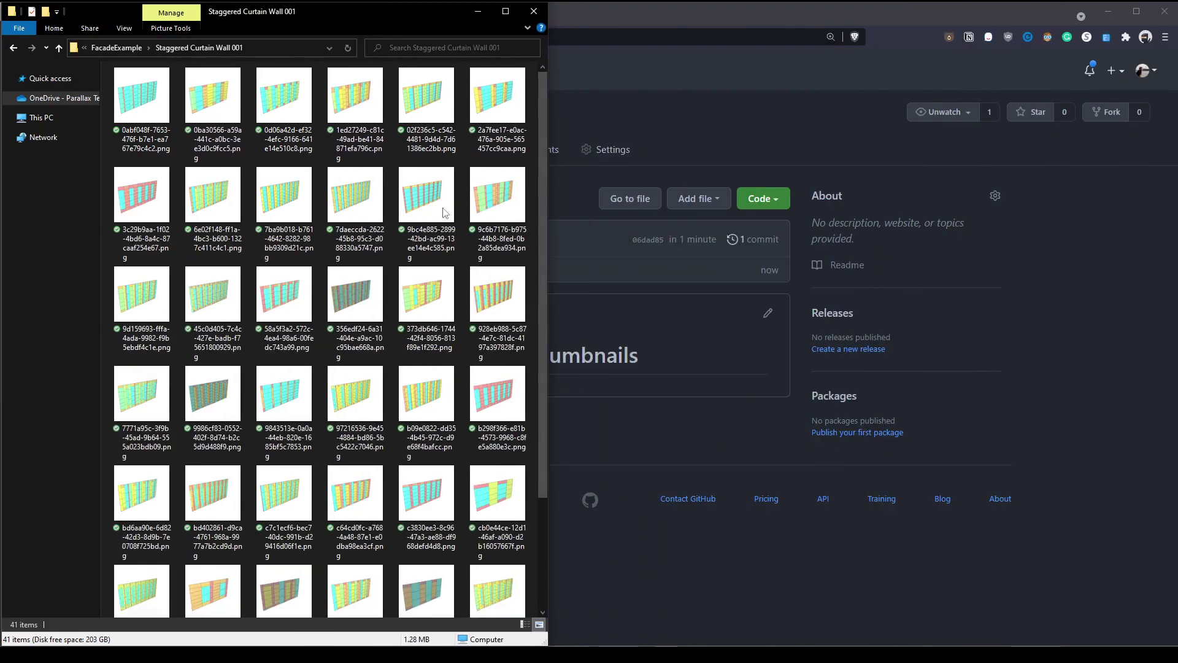
{"action": "left_click", "coordinate": [167, 128]}
{"action": "scroll", "coordinate": [335, 194], "scroll_direction": "down", "scroll_amount": 3}
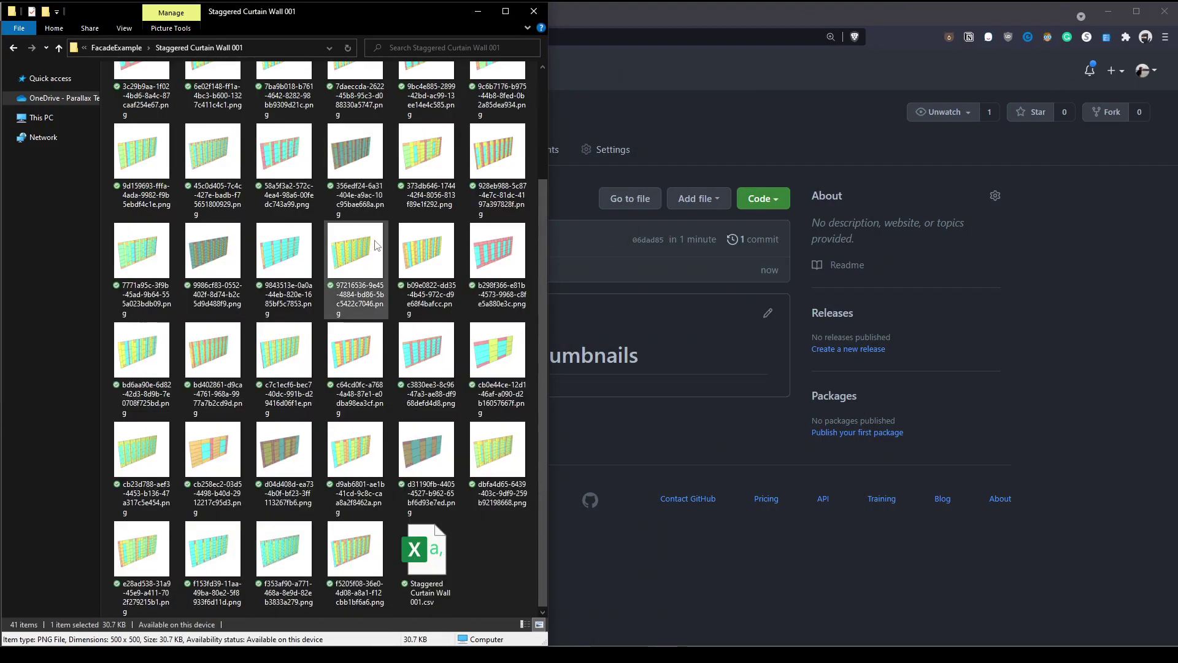
{"action": "left_click", "coordinate": [355, 552], "text": "shift"}
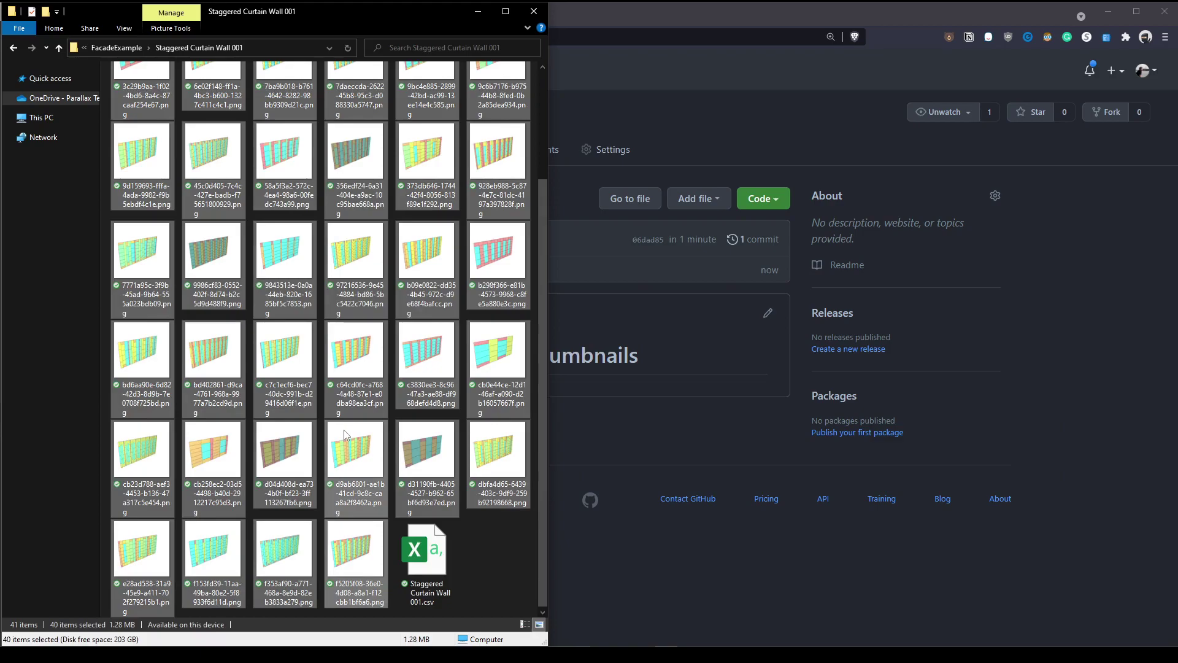
{"action": "left_click_drag", "start_coordinate": [309, 388], "coordinate": [658, 340]}
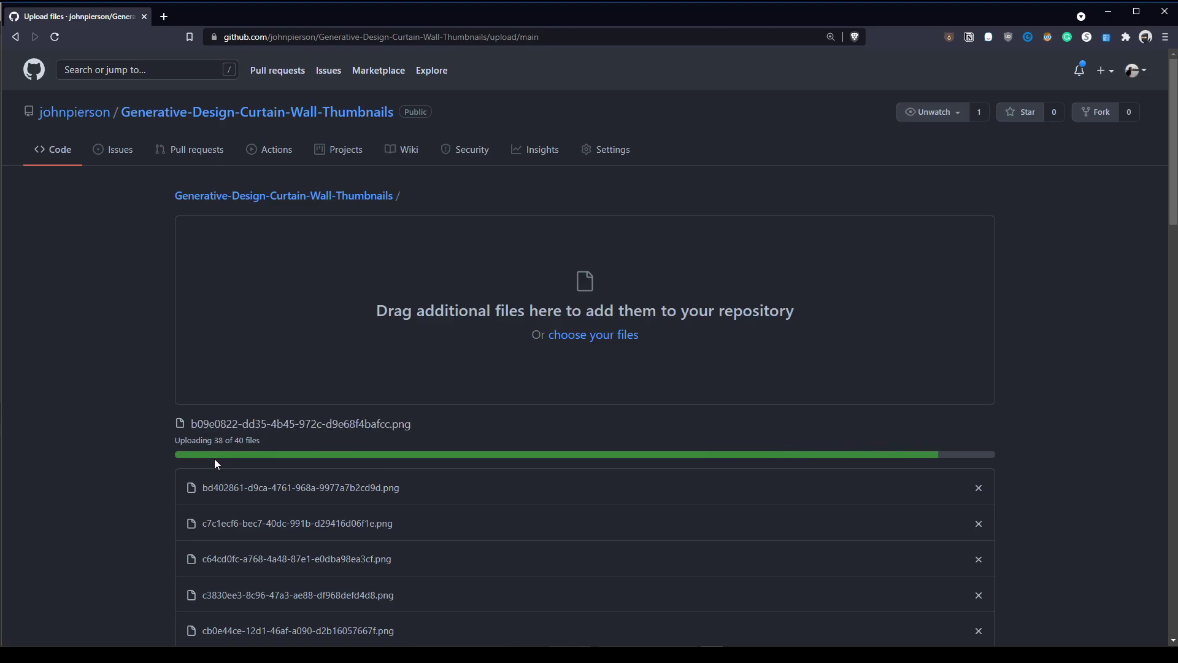
Step: Commit the uploaded thumbnails directly to the main branch
{"action": "scroll", "coordinate": [203, 462], "scroll_direction": "down", "scroll_amount": 6}
{"action": "scroll", "coordinate": [204, 462], "scroll_direction": "down", "scroll_amount": 20}
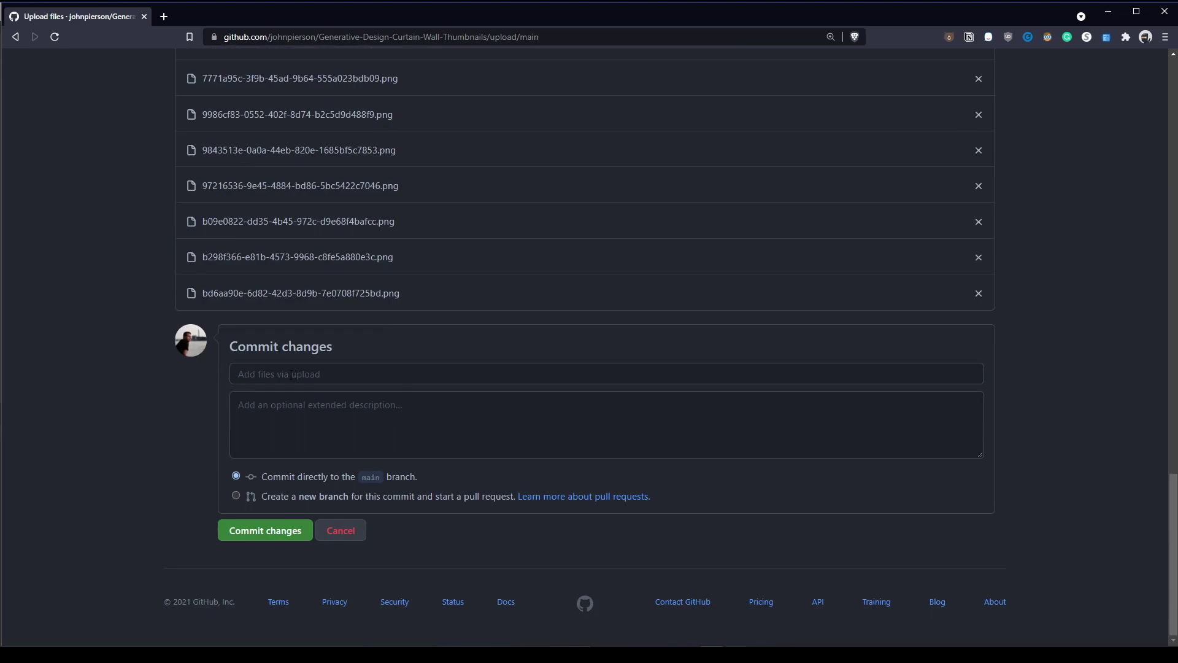
{"action": "left_click", "coordinate": [274, 532]}
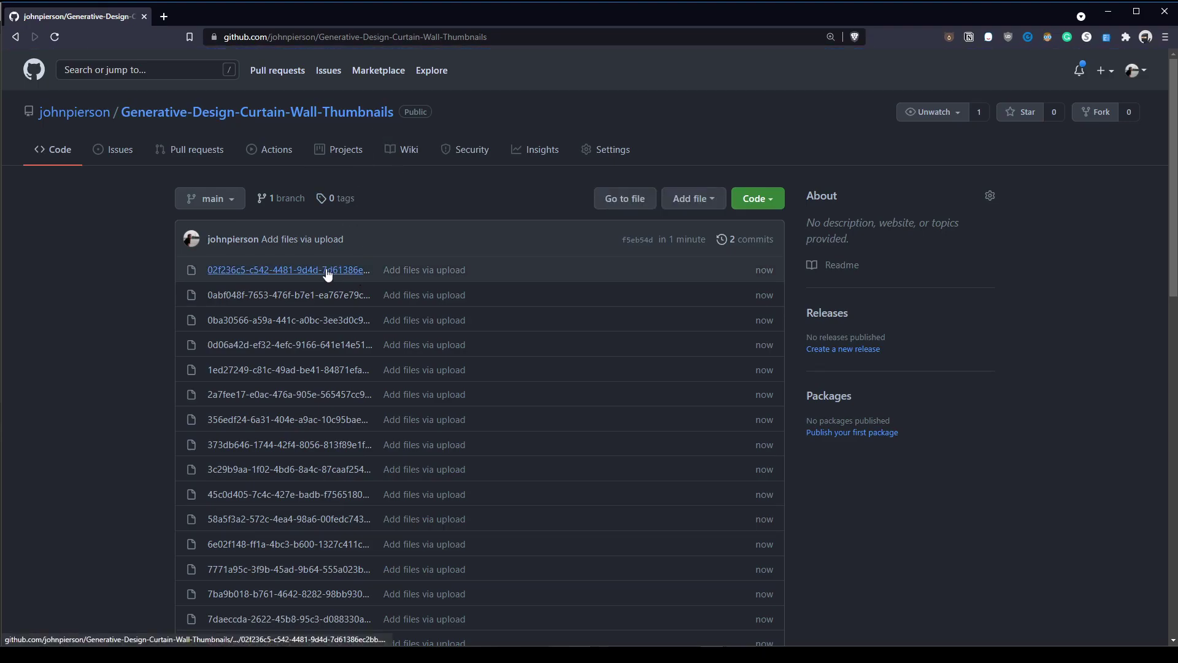
Step: Open the repository's first thumbnail, 02f236c5-c542-4481-9d4d-7d61386ec2bb.png, and copy its download link address
{"action": "scroll", "coordinate": [329, 275], "scroll_direction": "down", "scroll_amount": 14}
{"action": "scroll", "coordinate": [341, 281], "scroll_direction": "up", "scroll_amount": 4}
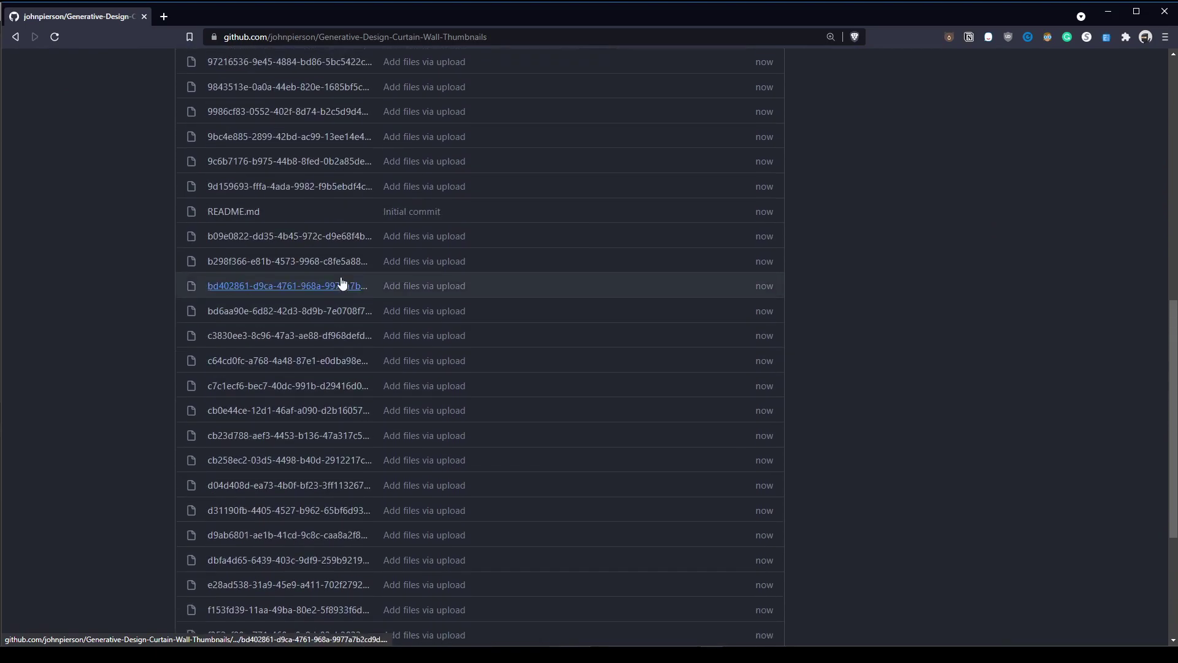
{"action": "scroll", "coordinate": [342, 282], "scroll_direction": "up", "scroll_amount": 8}
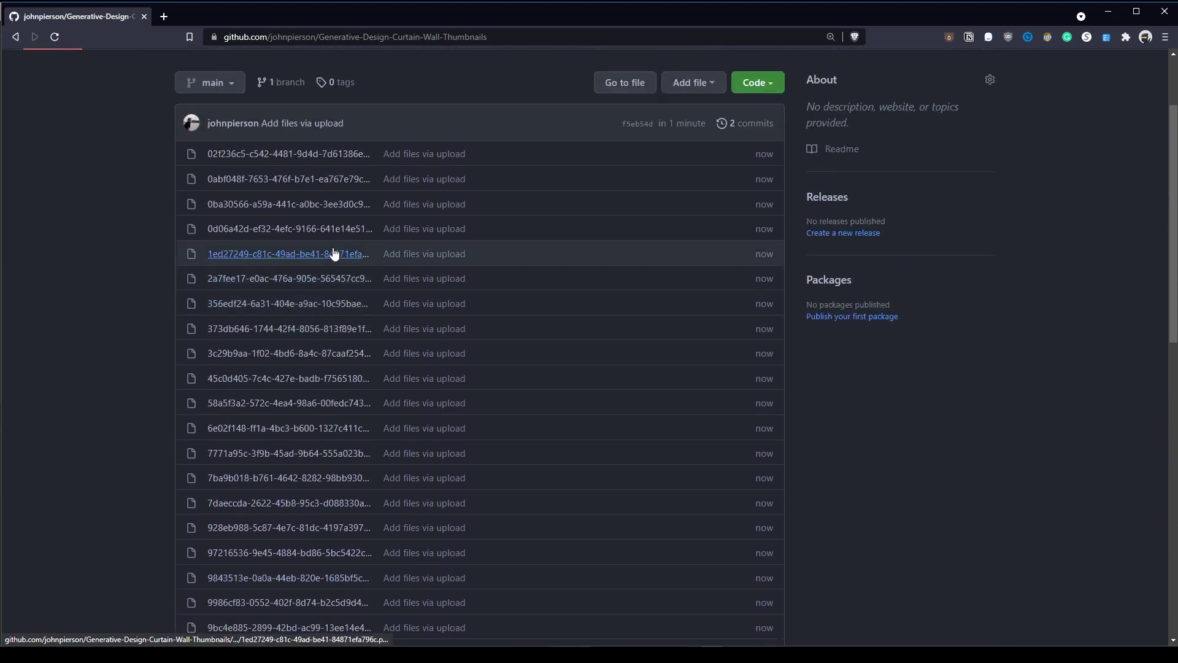
{"action": "scroll", "coordinate": [334, 253], "scroll_direction": "up", "scroll_amount": 2}
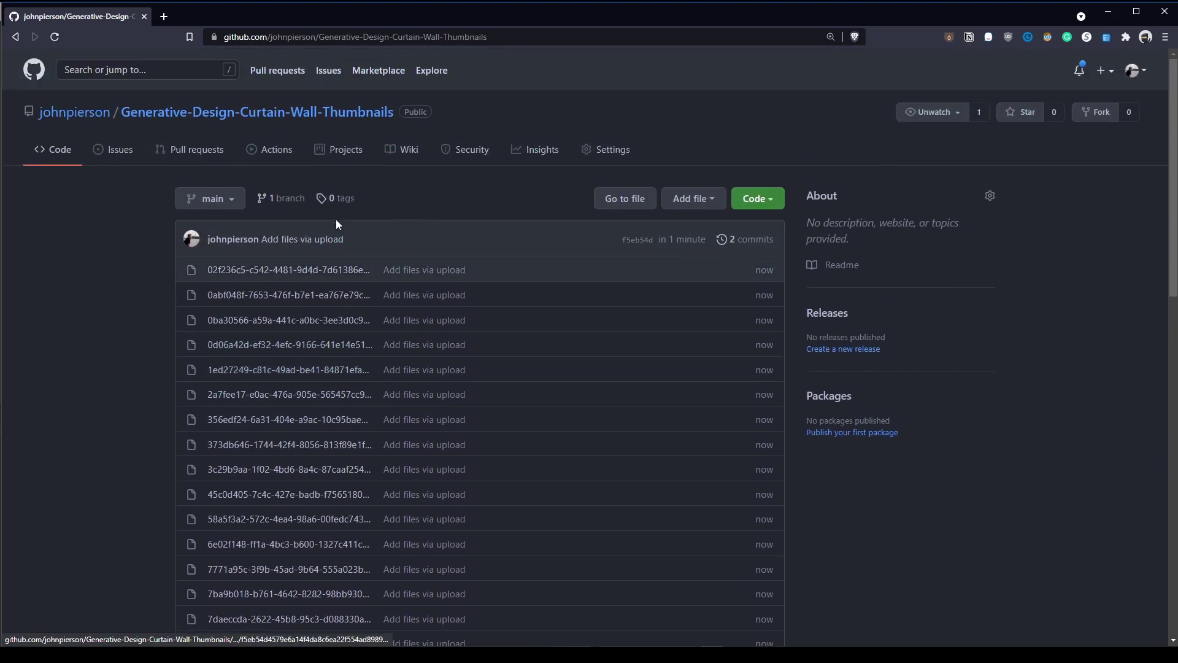
{"action": "left_click", "coordinate": [339, 275]}
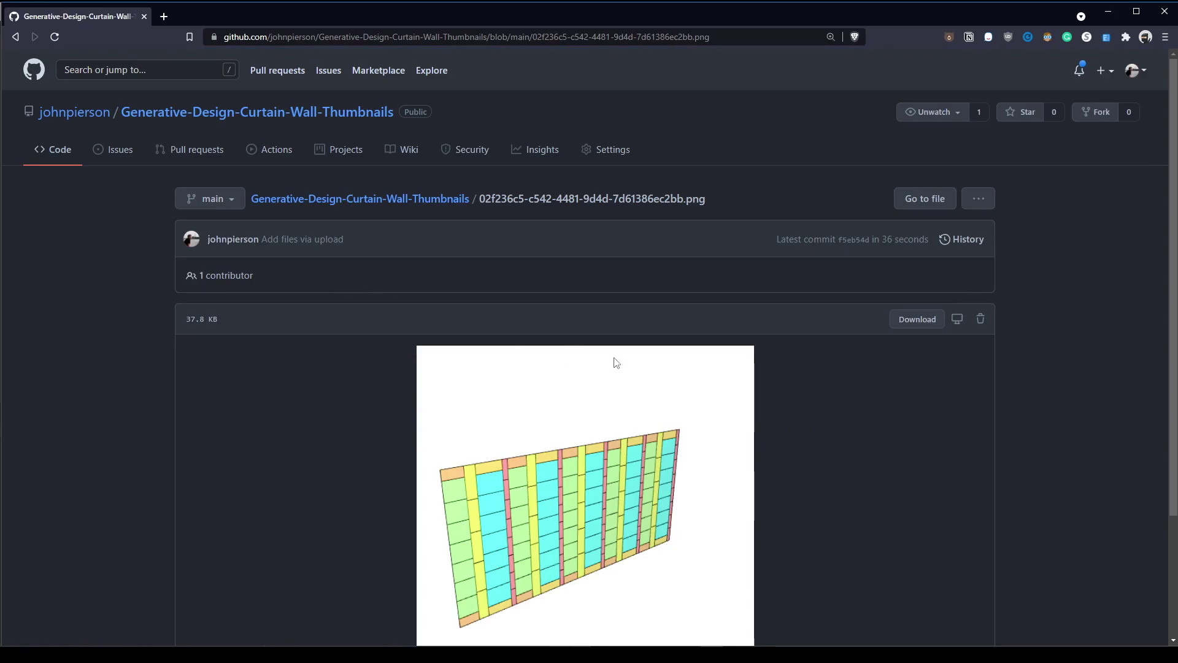
{"action": "scroll", "coordinate": [617, 365], "scroll_direction": "down", "scroll_amount": 2}
{"action": "scroll", "coordinate": [617, 368], "scroll_direction": "up", "scroll_amount": 2}
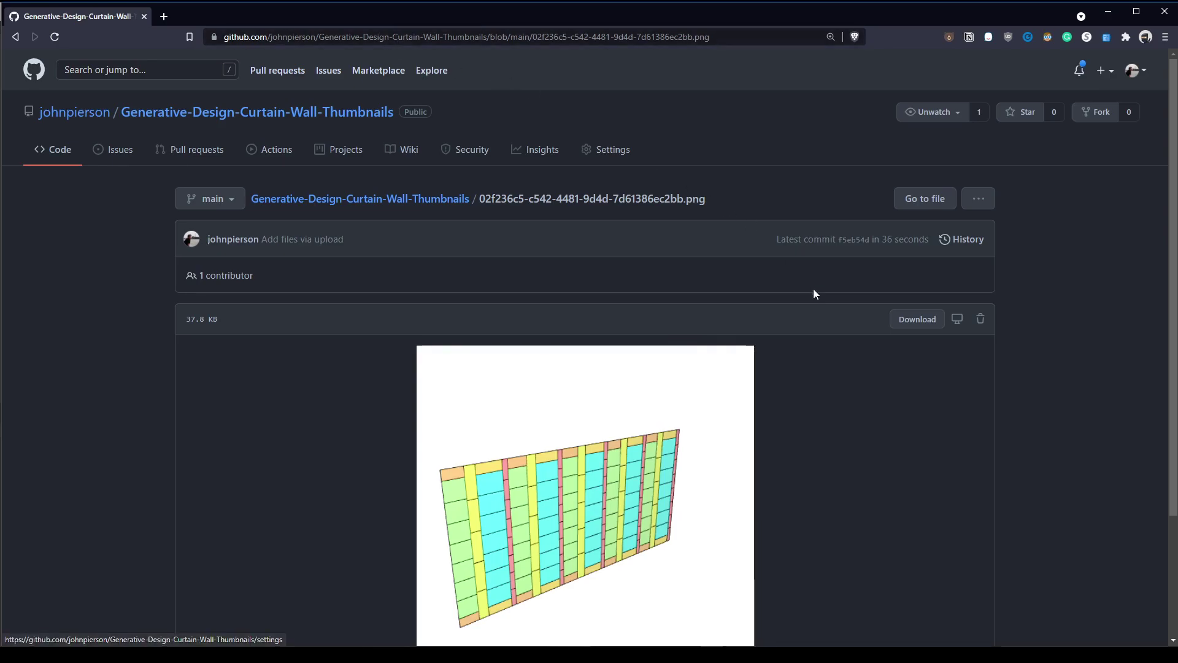
{"action": "right_click", "coordinate": [906, 322]}
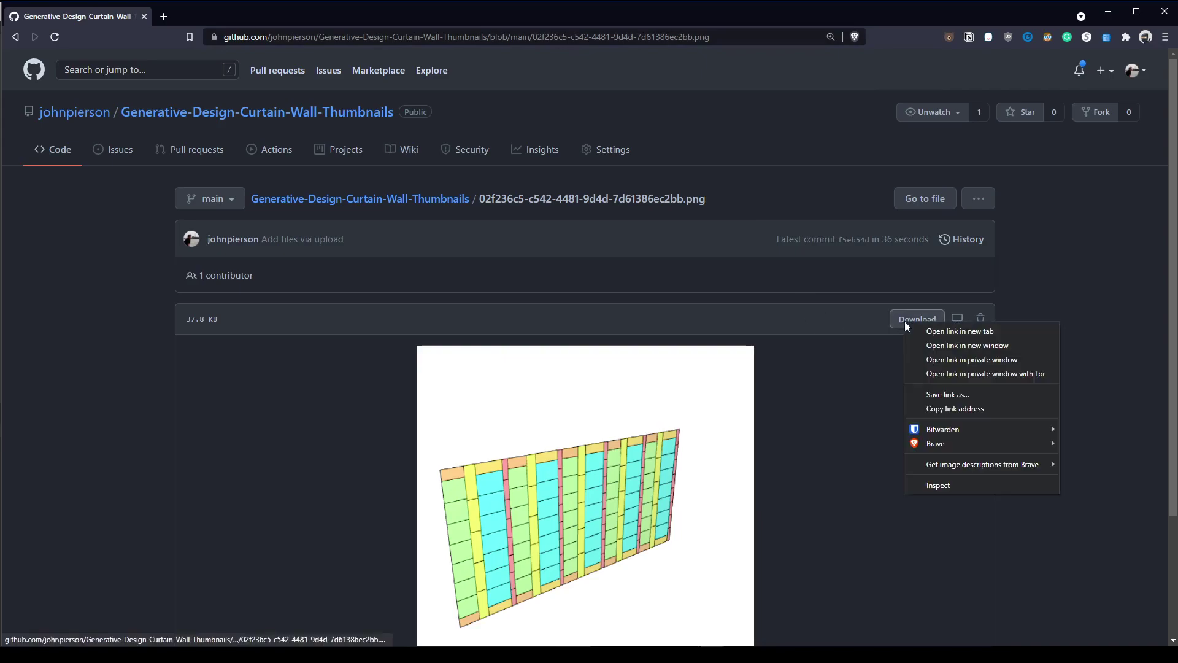
{"action": "left_click", "coordinate": [955, 409]}
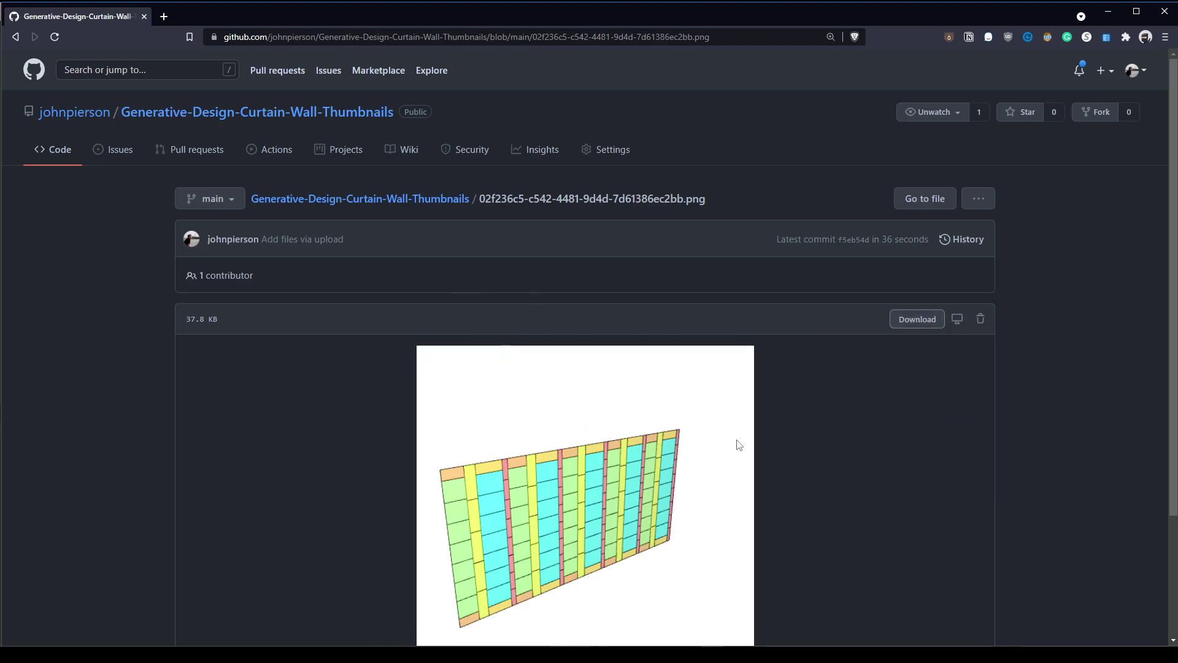
Step: Switch to Dynamo and open the recent AddThumbs graph
{"action": "key", "text": "alt+Tab"}
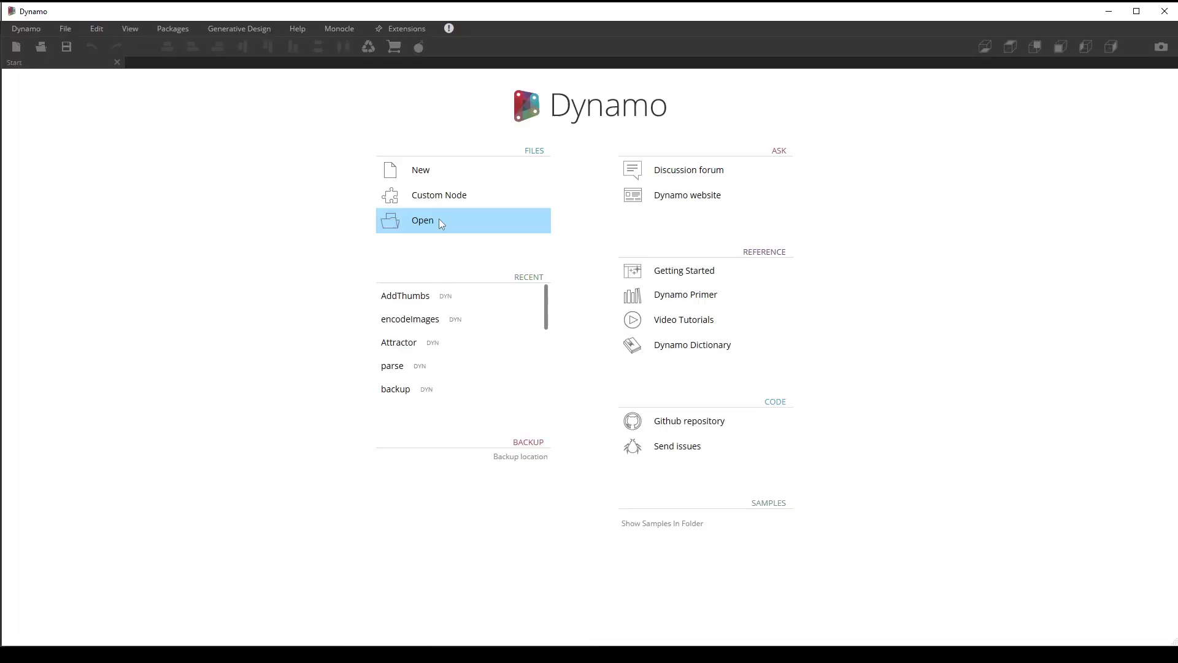
{"action": "left_click", "coordinate": [436, 299]}
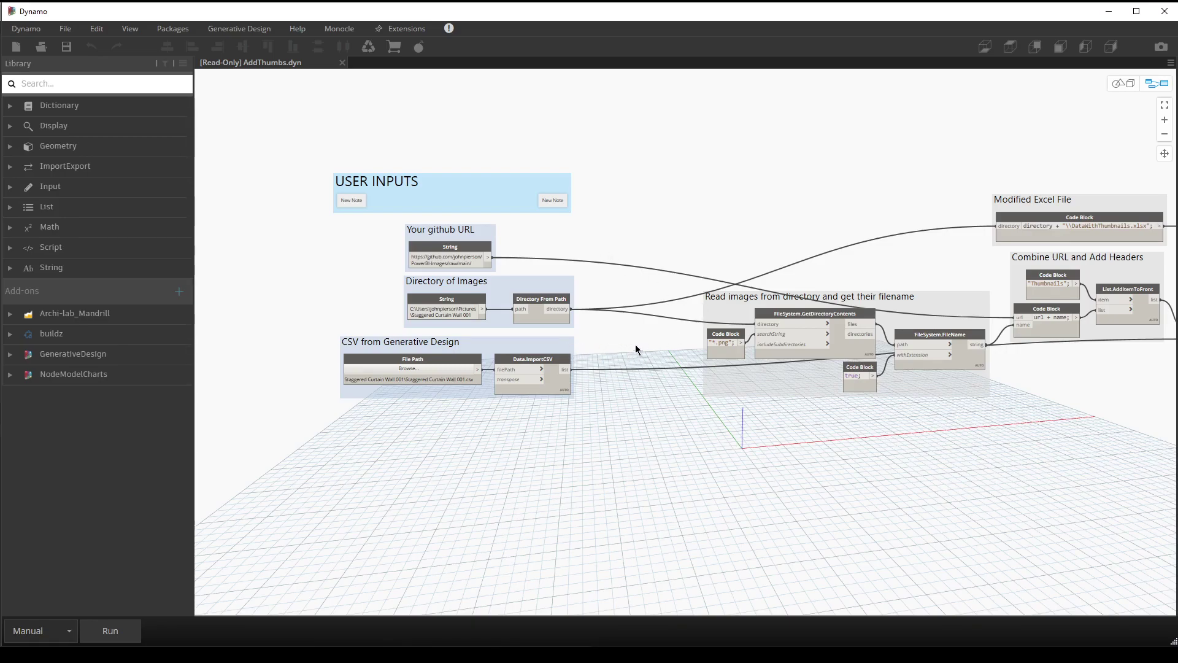
Step: Examine the AddThumbs graph from the user inputs through the Modified Excel File and URL groups to the Excel export
{"action": "left_click_drag", "start_coordinate": [641, 340], "coordinate": [505, 314]}
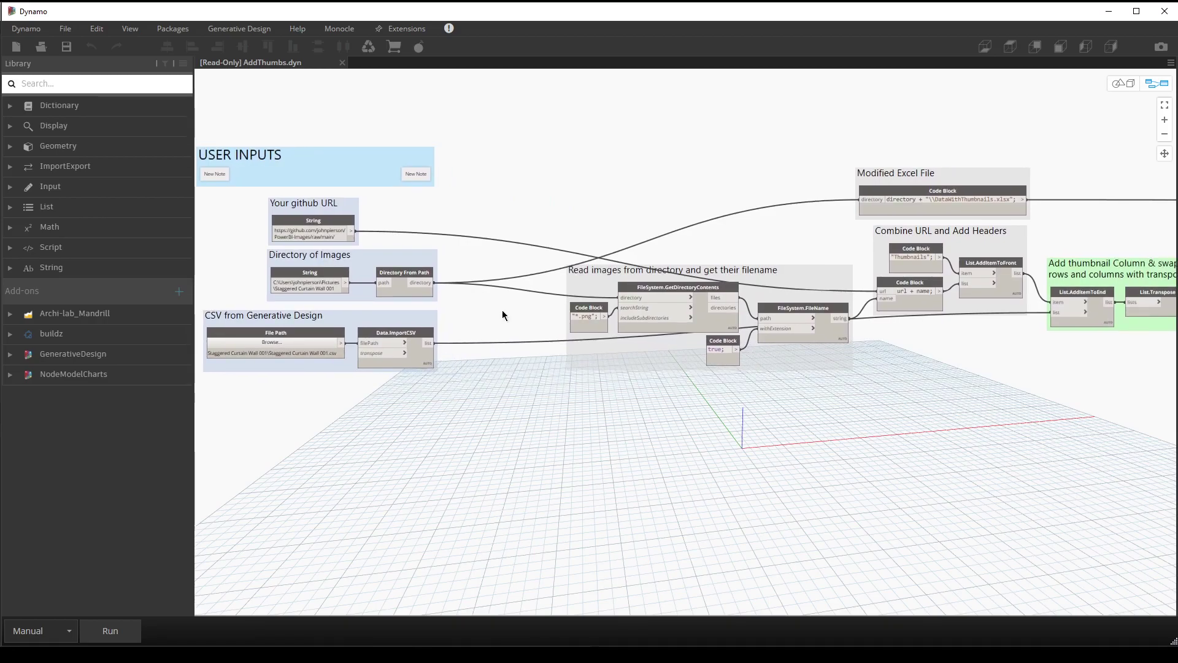
{"action": "left_click_drag", "start_coordinate": [761, 297], "coordinate": [603, 313]}
{"action": "scroll", "coordinate": [724, 312], "scroll_direction": "down", "scroll_amount": 2}
{"action": "scroll", "coordinate": [723, 235], "scroll_direction": "up", "scroll_amount": 5}
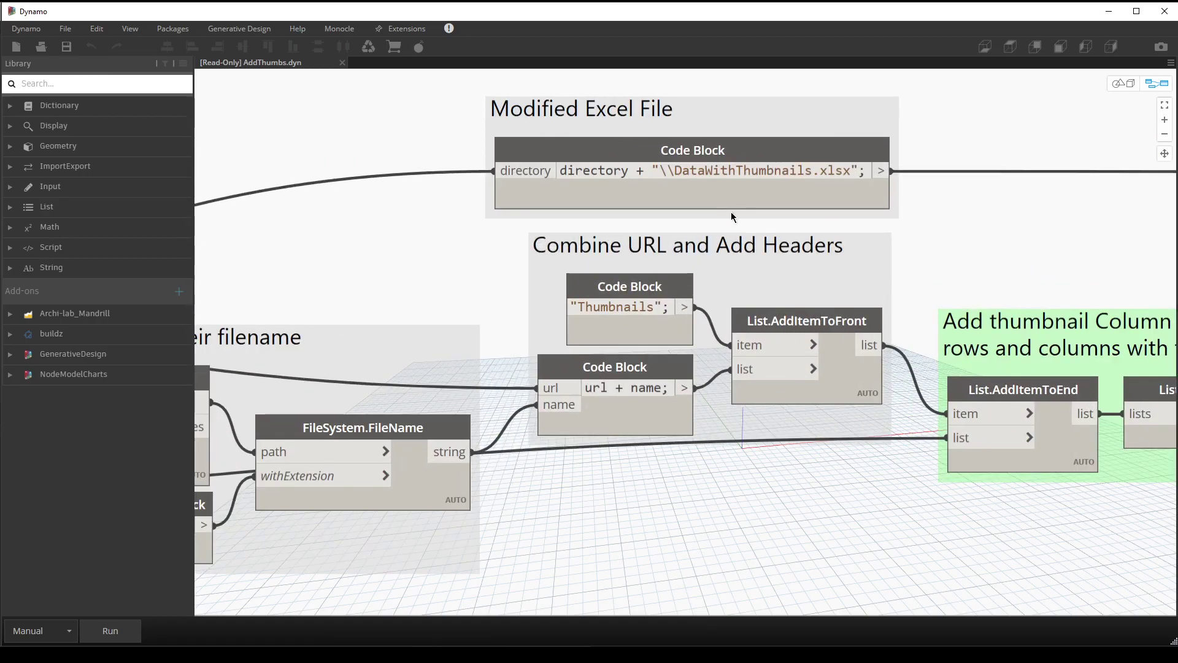
{"action": "mouse_move", "coordinate": [703, 190]}
{"action": "scroll", "coordinate": [722, 197], "scroll_direction": "down", "scroll_amount": 4}
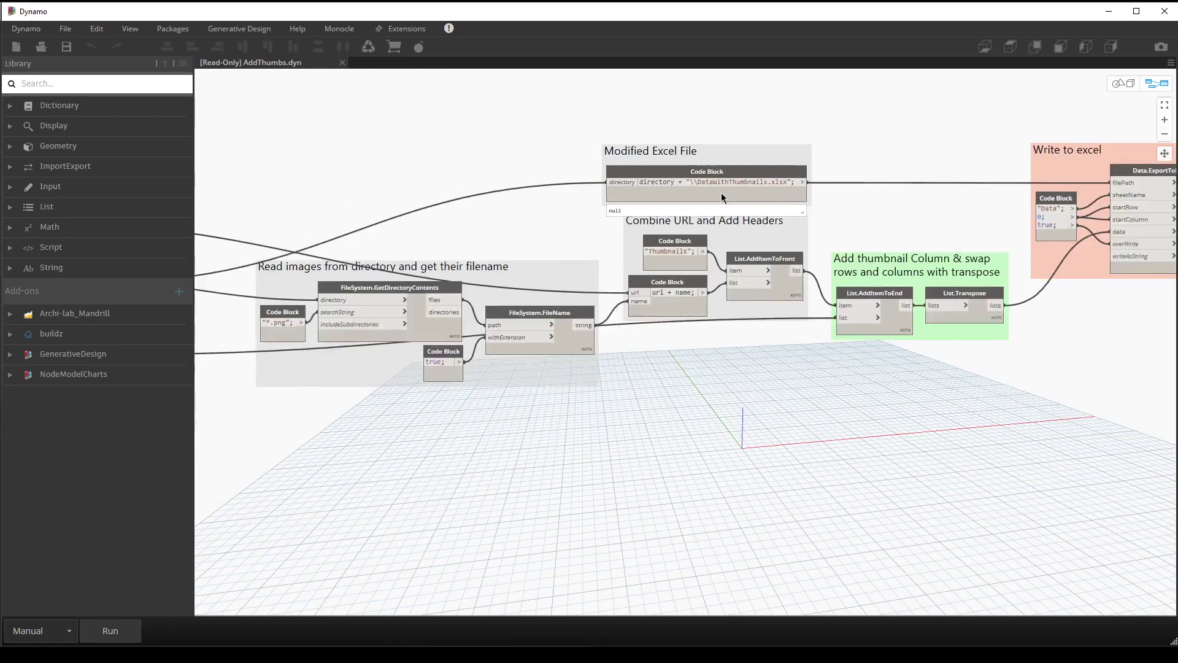
{"action": "left_click_drag", "start_coordinate": [722, 198], "coordinate": [837, 245]}
{"action": "left_click_drag", "start_coordinate": [611, 266], "coordinate": [592, 274]}
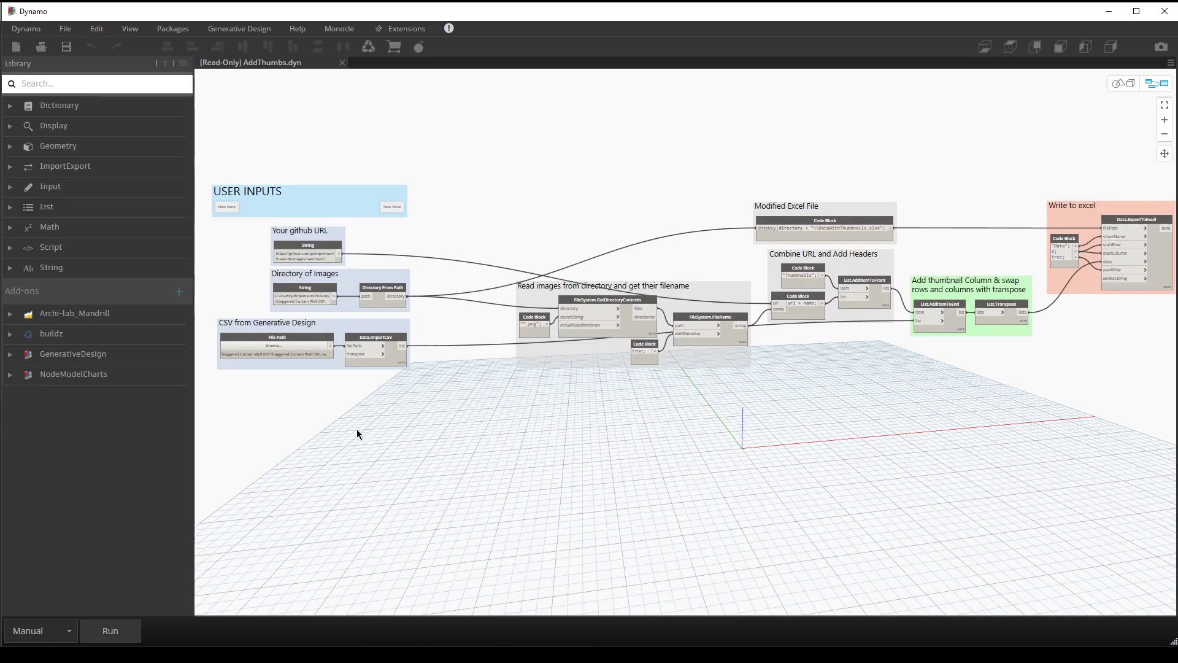
Step: Replace the GitHub URL string with the copied thumbnail link trimmed to end at raw/main/, and move its group clear of Directory of Images
{"action": "scroll", "coordinate": [287, 233], "scroll_direction": "up", "scroll_amount": 5}
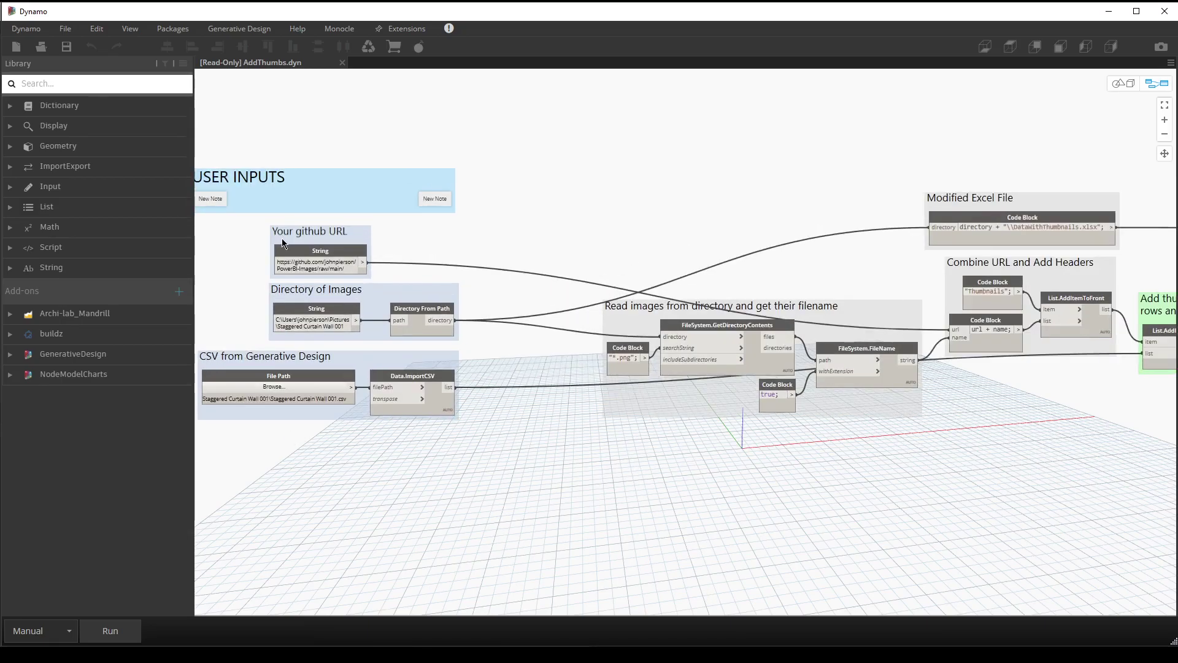
{"action": "left_click_drag", "start_coordinate": [362, 242], "coordinate": [468, 213]}
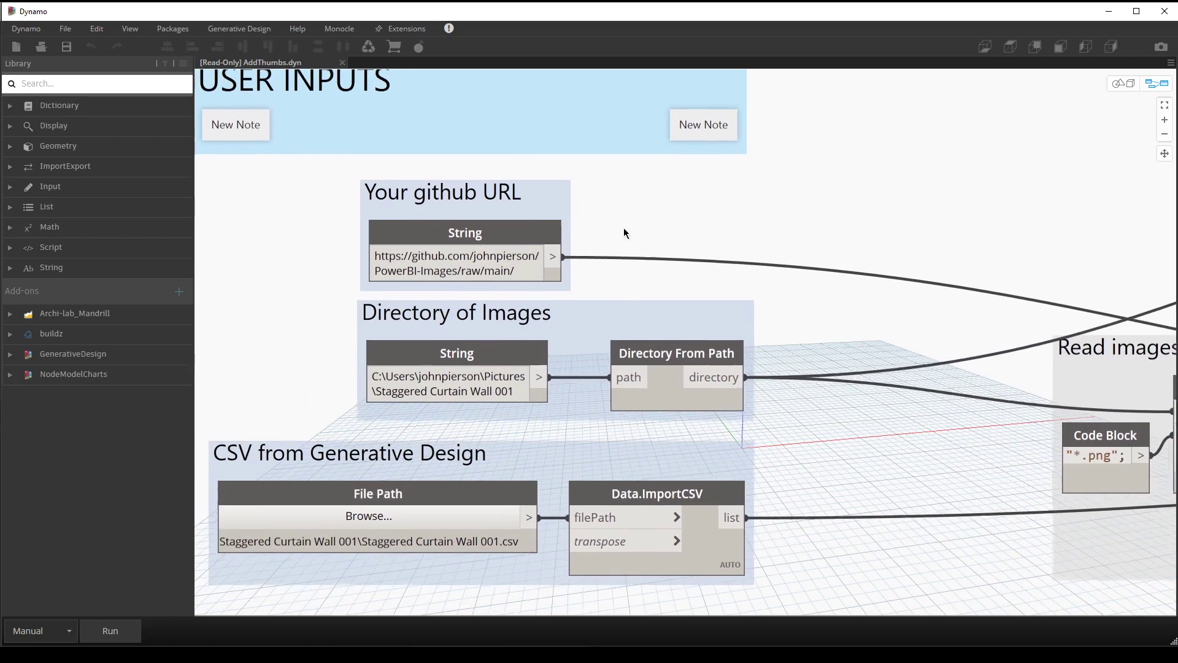
{"action": "triple_click", "coordinate": [496, 264]}
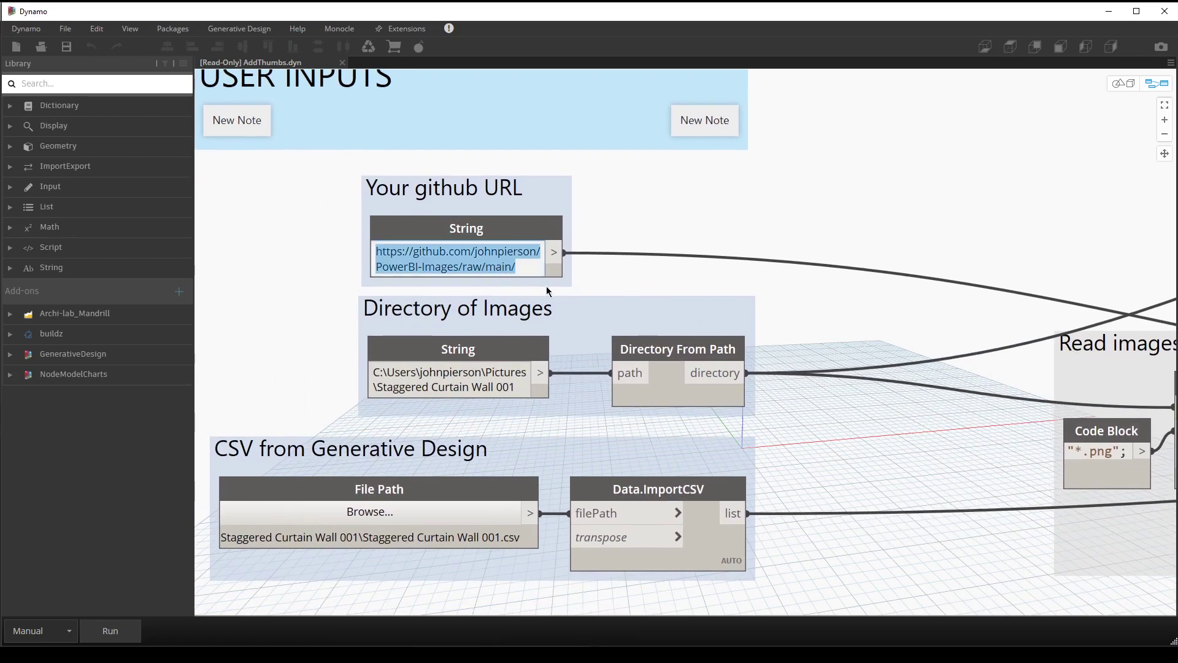
{"action": "key", "text": "ctrl+v"}
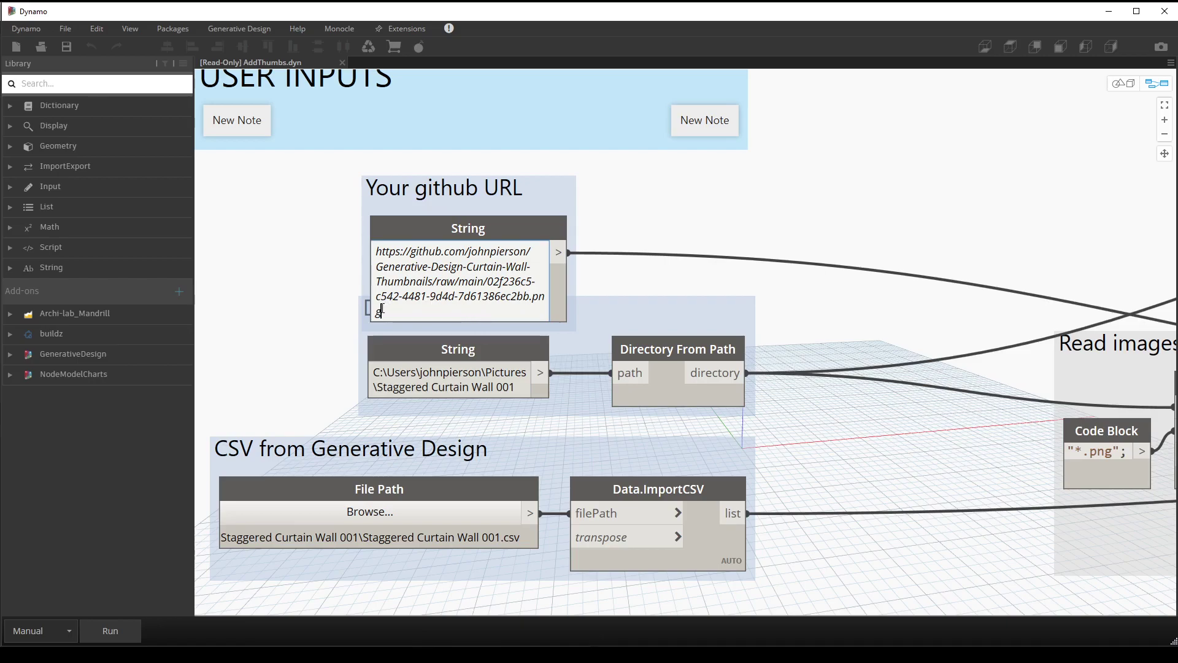
{"action": "left_click_drag", "start_coordinate": [381, 310], "coordinate": [497, 290]}
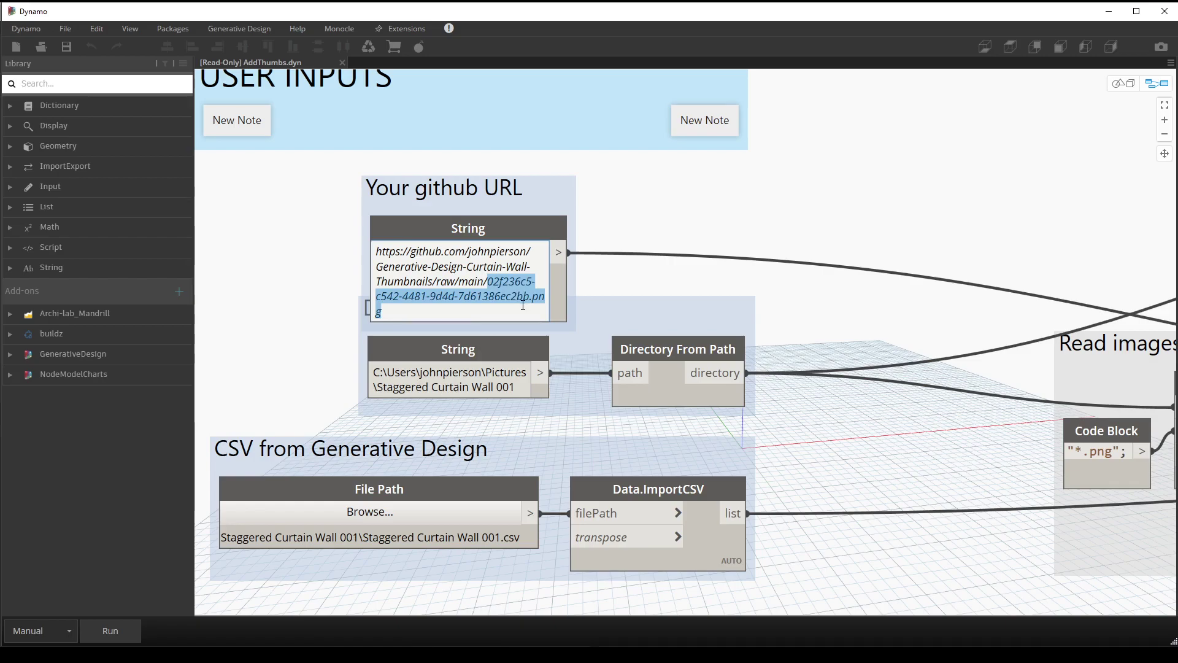
{"action": "key", "text": "BackSpace"}
{"action": "left_click", "coordinate": [586, 288]}
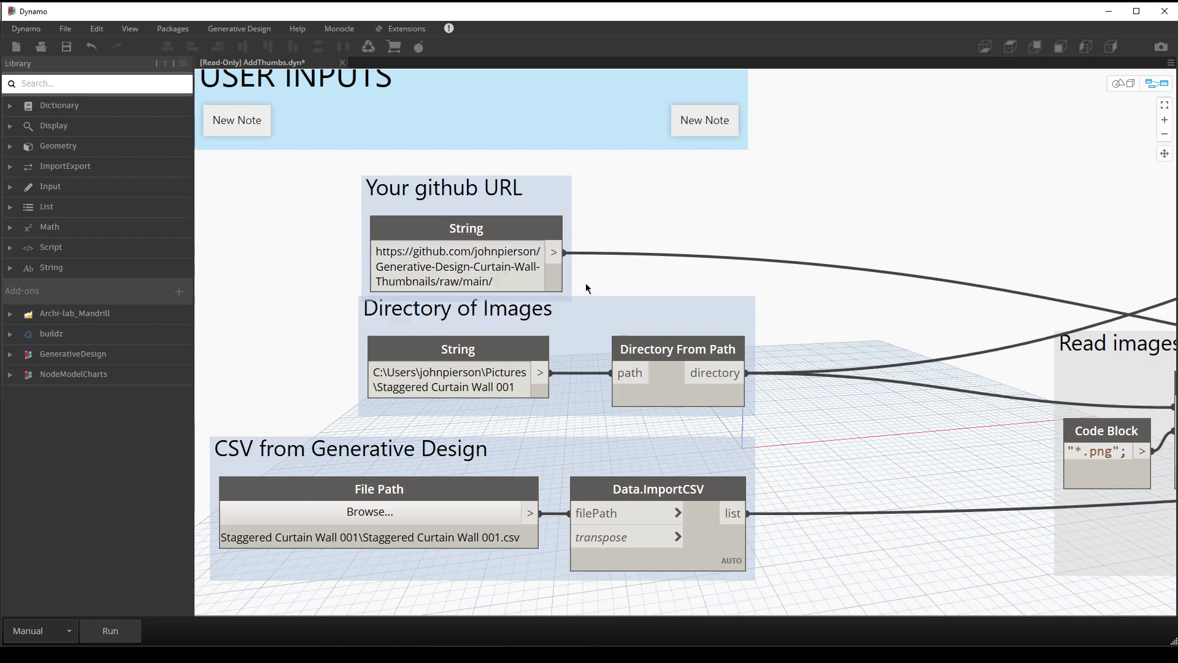
{"action": "left_click_drag", "start_coordinate": [543, 207], "coordinate": [540, 198]}
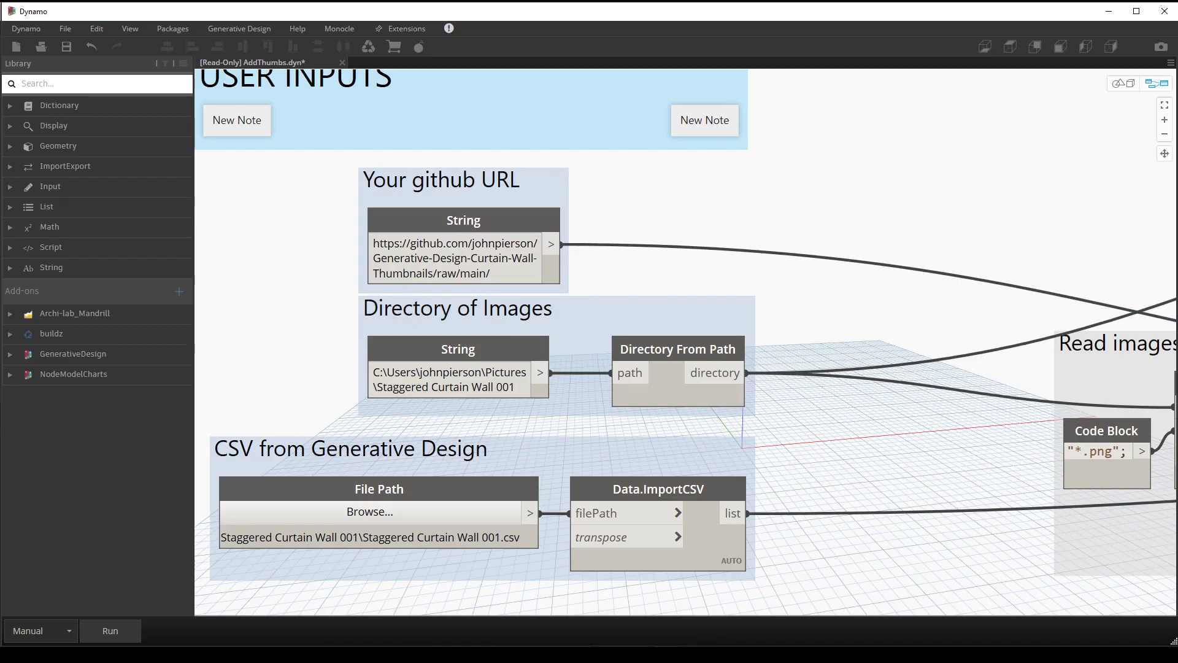
Step: Set the Directory of Images string to the FacadeExample\Staggered Curtain Wall 001 folder path copied from File Explorer, and nudge the group upward
{"action": "mouse_move", "coordinate": [666, 655]}
{"action": "left_click", "coordinate": [668, 620]}
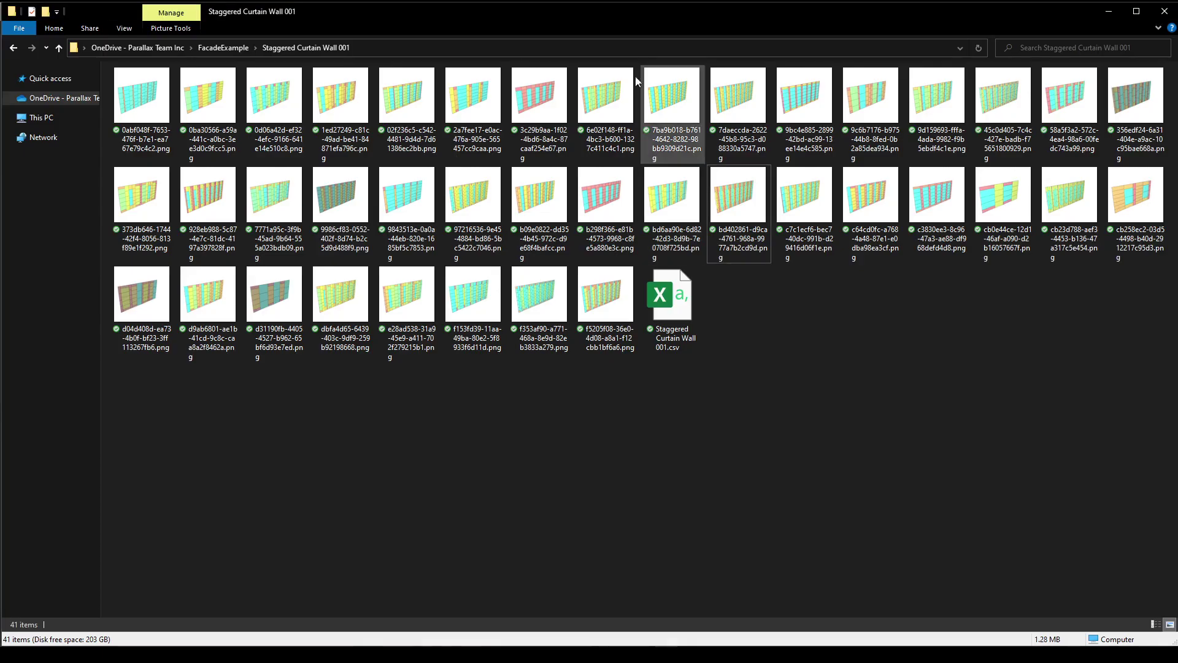
{"action": "left_click", "coordinate": [377, 48]}
{"action": "key", "text": "ctrl+c"}
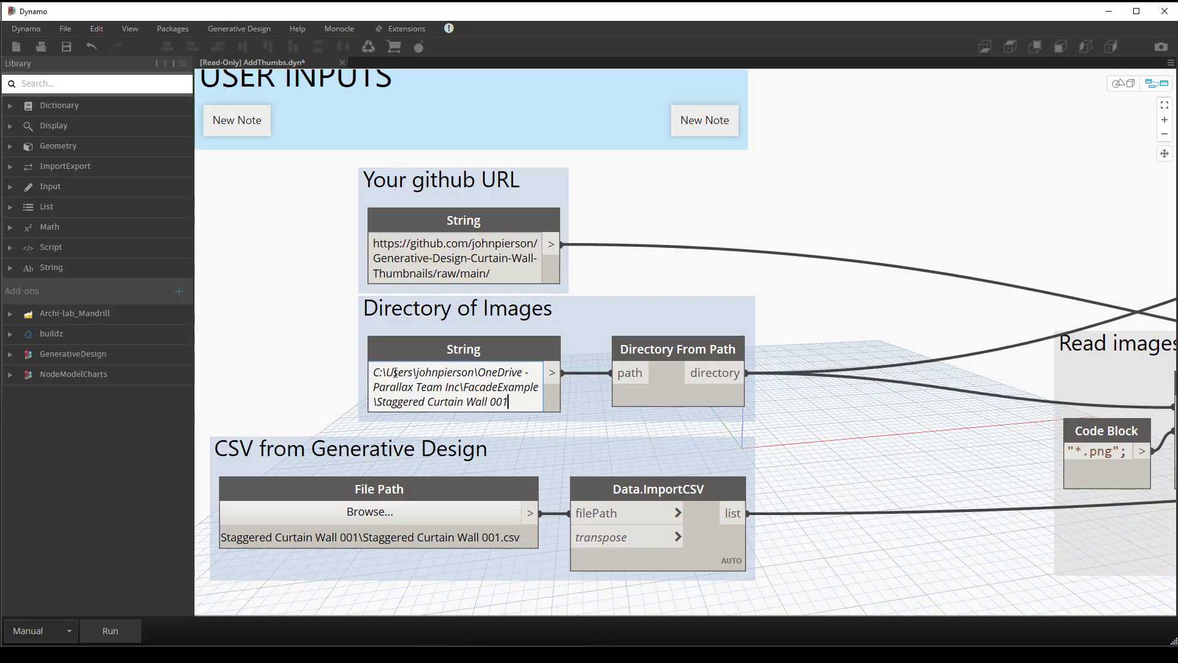
{"action": "left_click", "coordinate": [273, 330]}
{"action": "left_click_drag", "start_coordinate": [459, 324], "coordinate": [460, 320]}
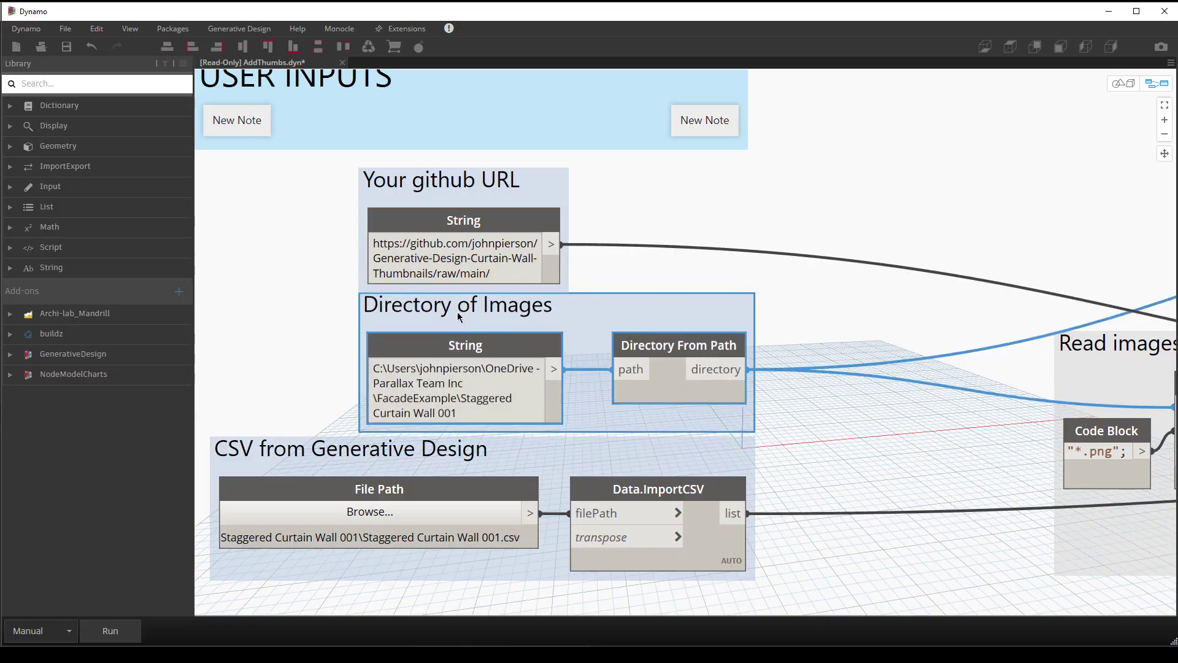
Step: Point the CSV File Path node to Staggered Curtain Wall 001.csv in the FacadeExample\Staggered Curtain Wall 001 folder and run the graph
{"action": "left_click", "coordinate": [411, 513]}
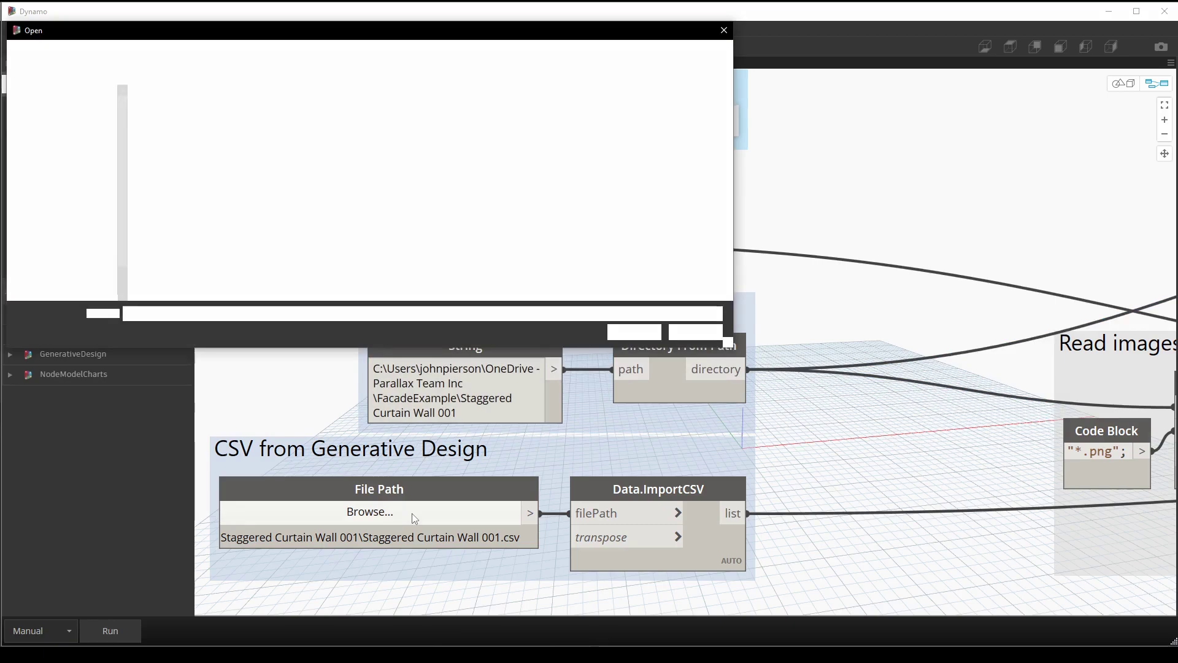
{"action": "key", "text": "ctrl+v"}
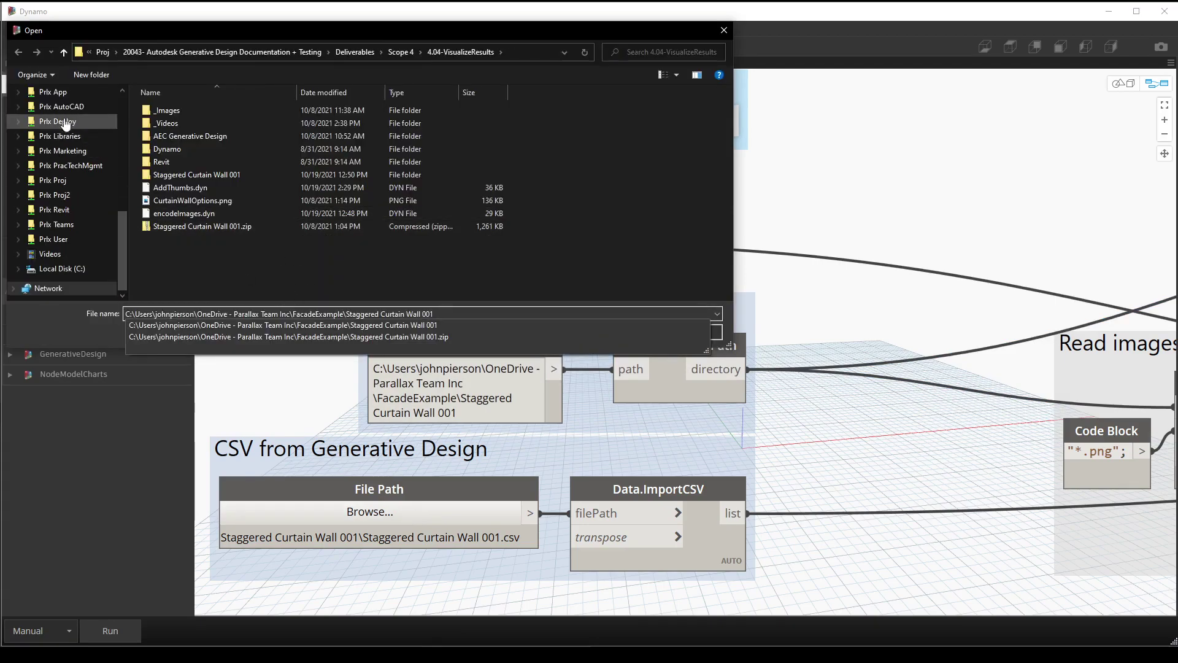
{"action": "key", "text": "Return"}
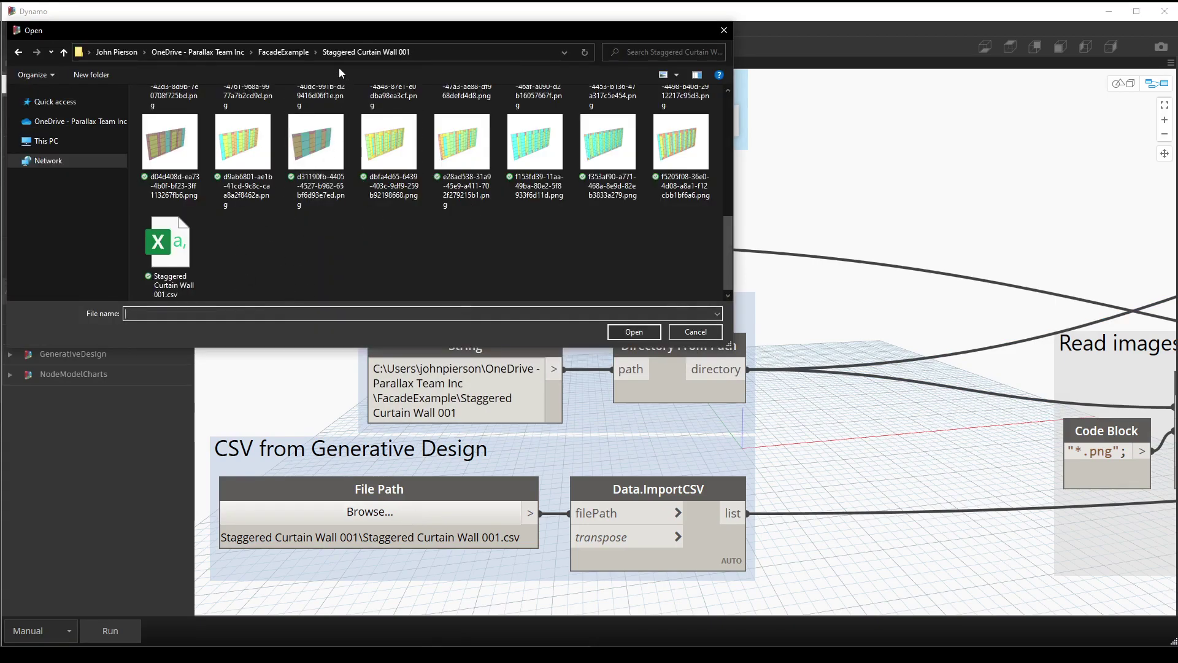
{"action": "left_click", "coordinate": [194, 241]}
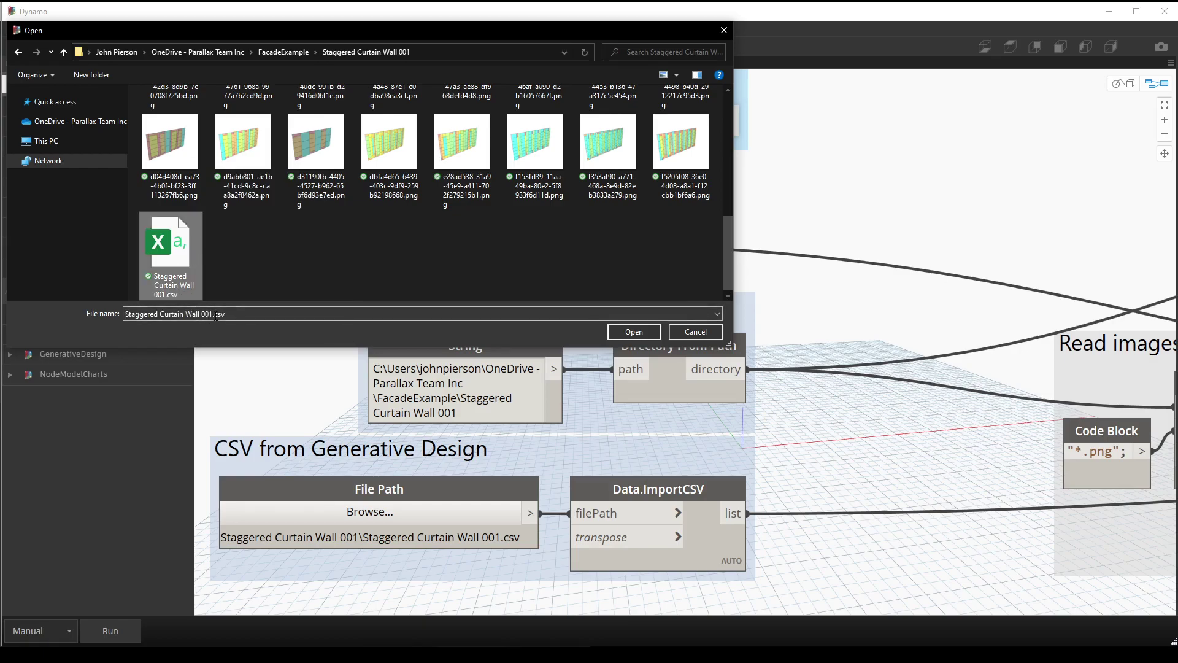
{"action": "left_click", "coordinate": [634, 332]}
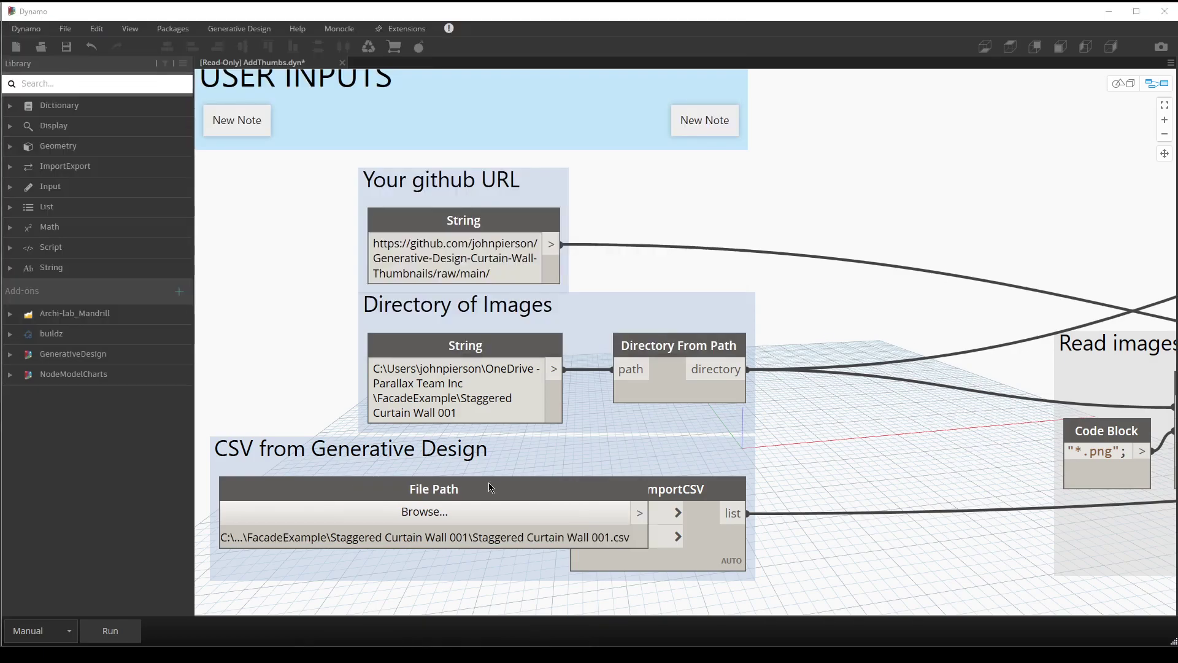
{"action": "scroll", "coordinate": [410, 497], "scroll_direction": "down", "scroll_amount": 3}
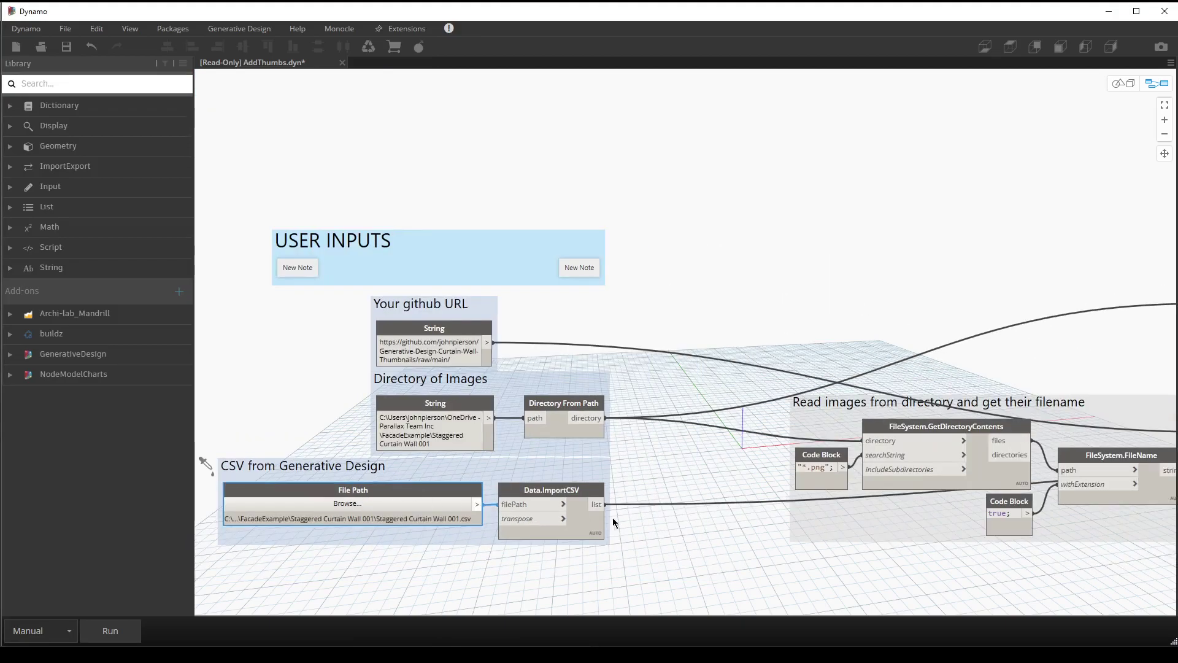
{"action": "left_click", "coordinate": [135, 629]}
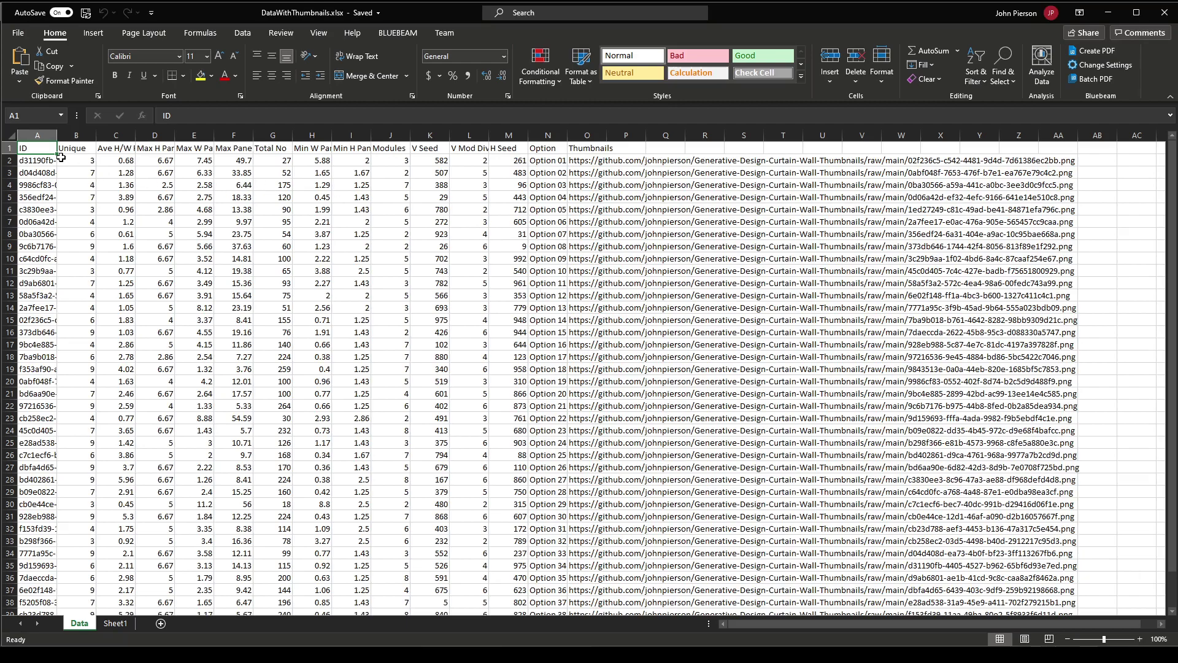
Step: Fit the Option and Thumbnails columns of the exported DataWithThumbnails.xlsx workbook to their contents
{"action": "double_click", "coordinate": [568, 135]}
{"action": "left_click_drag", "start_coordinate": [609, 135], "coordinate": [611, 136]}
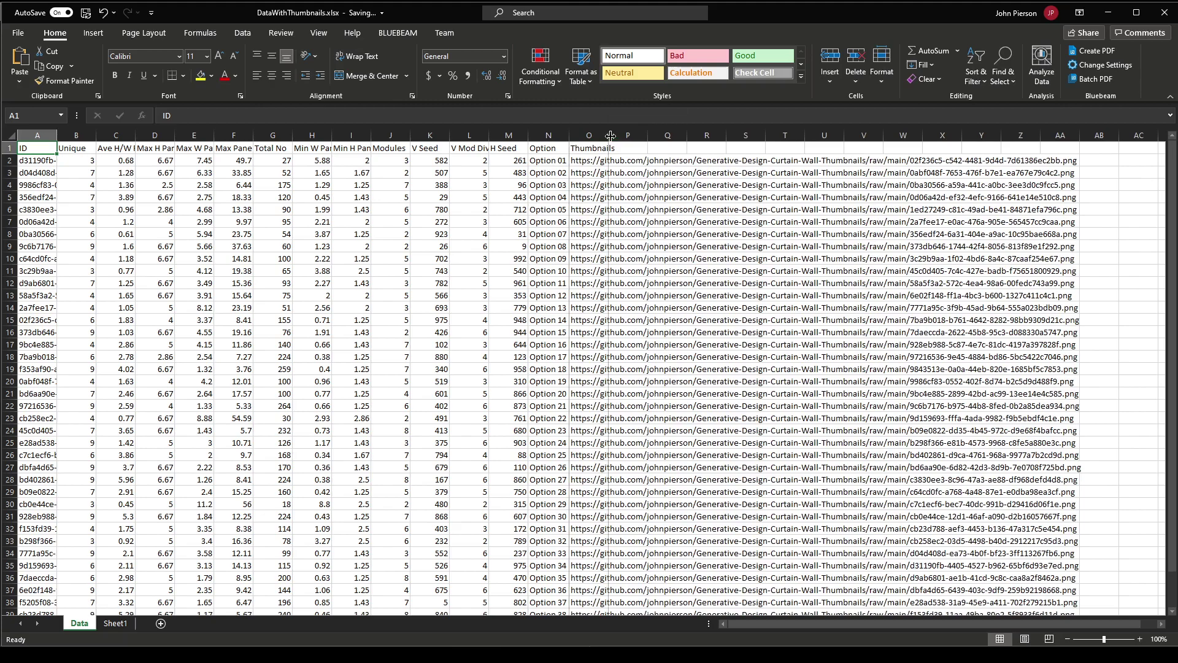
{"action": "double_click", "coordinate": [610, 135]}
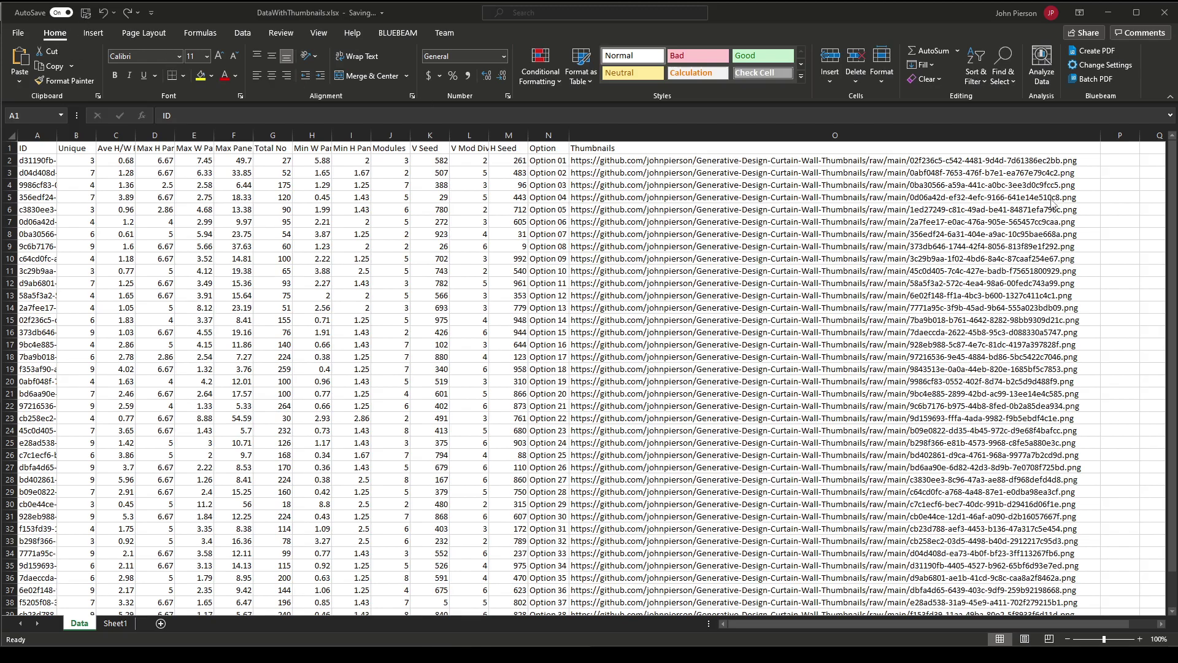
Step: Close the exported workbook and Dynamo, and switch to Power BI Desktop
{"action": "left_click", "coordinate": [1159, 18]}
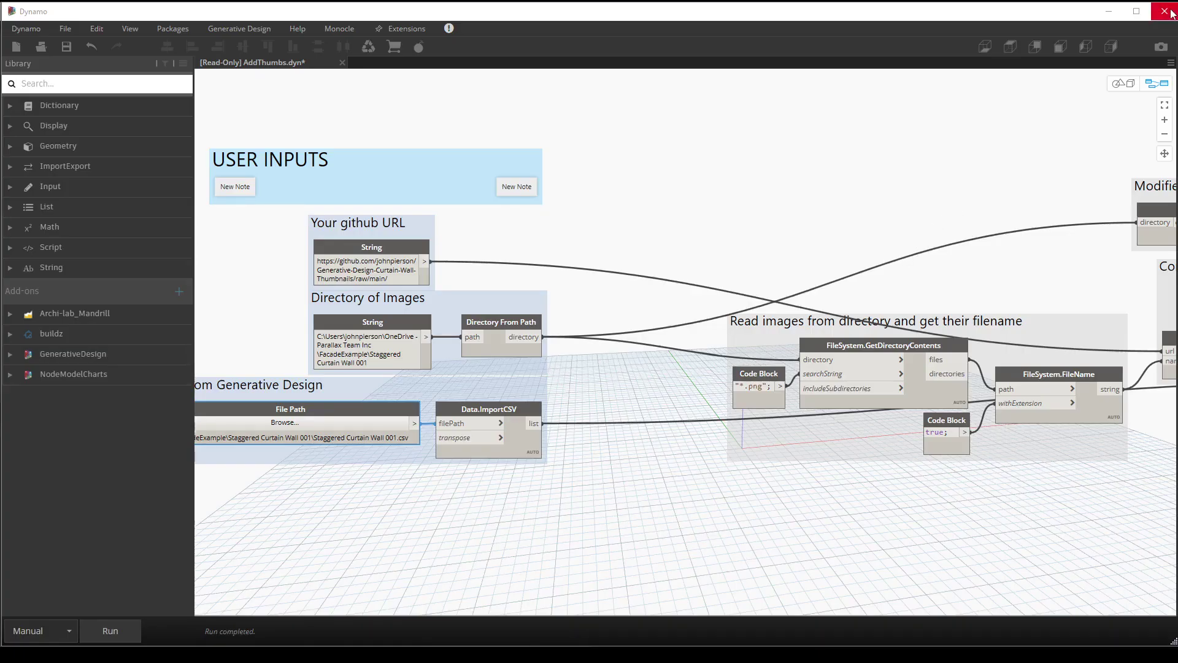
{"action": "left_click", "coordinate": [1170, 13]}
{"action": "left_click", "coordinate": [562, 377]}
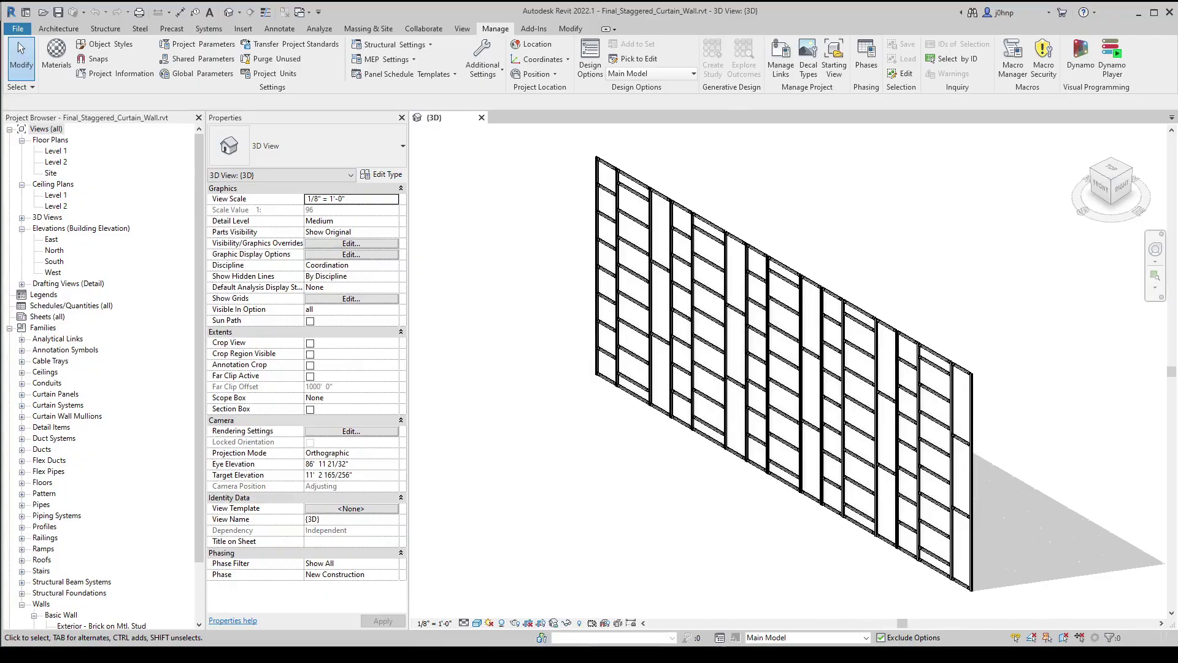
{"action": "key", "text": "alt+Tab"}
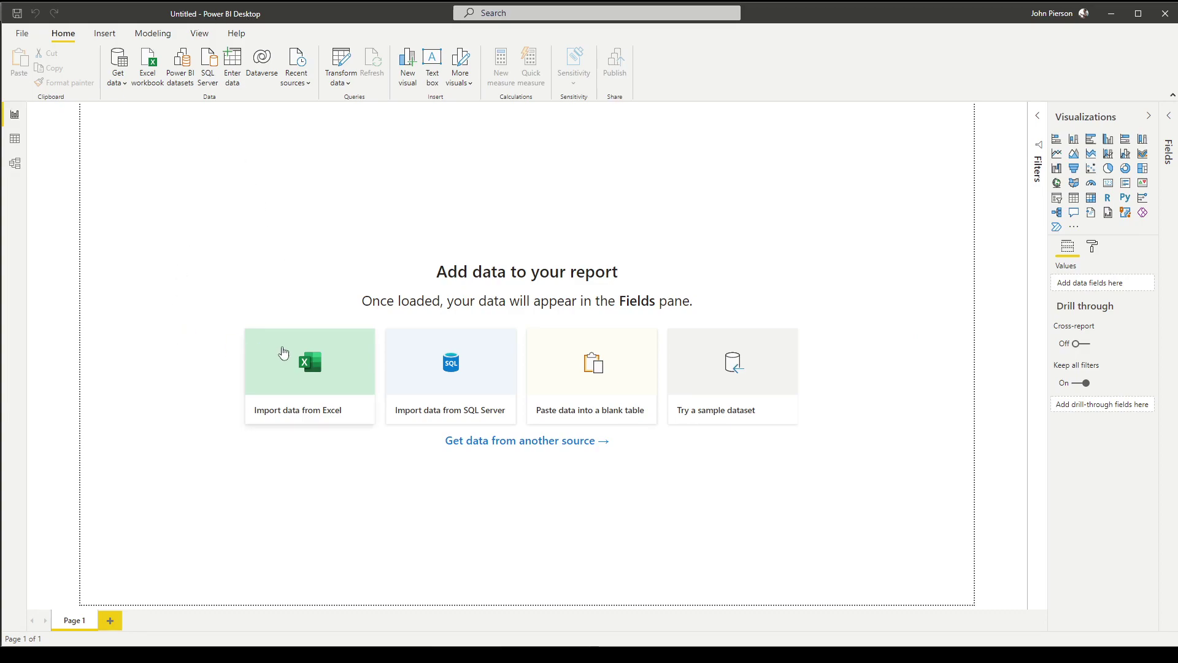
Step: Import the Data sheet from DataWithThumbnails.xlsx in the Staggered Curtain Wall 001 folder and load it into the report
{"action": "left_click", "coordinate": [314, 378]}
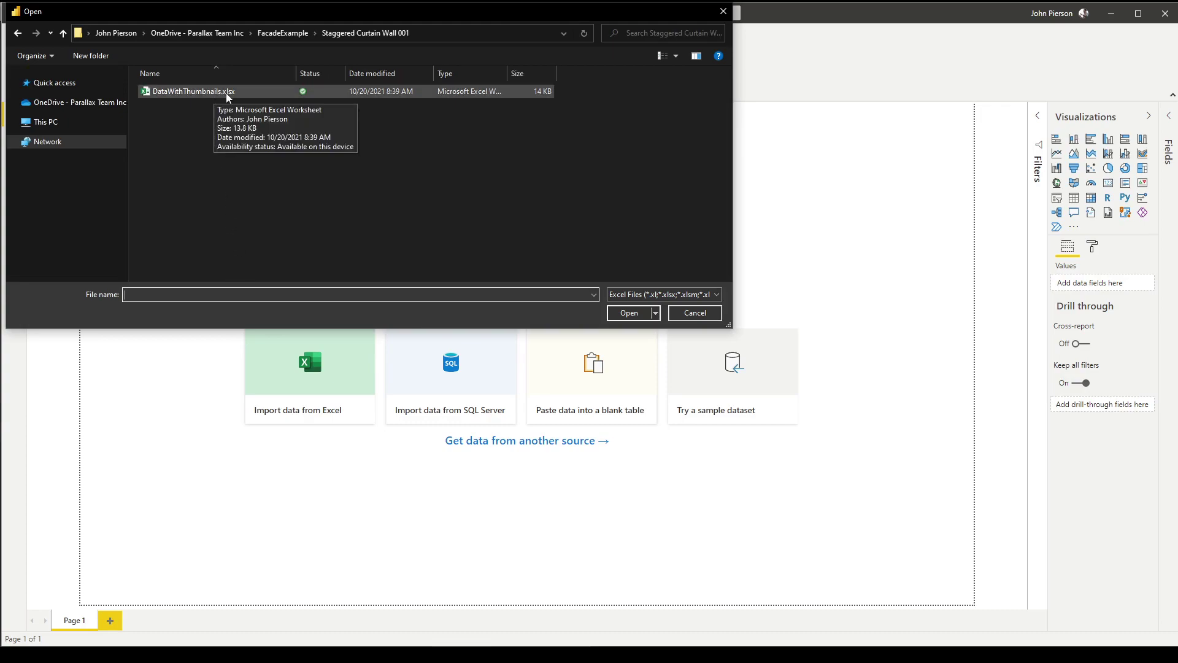
{"action": "left_click", "coordinate": [229, 93]}
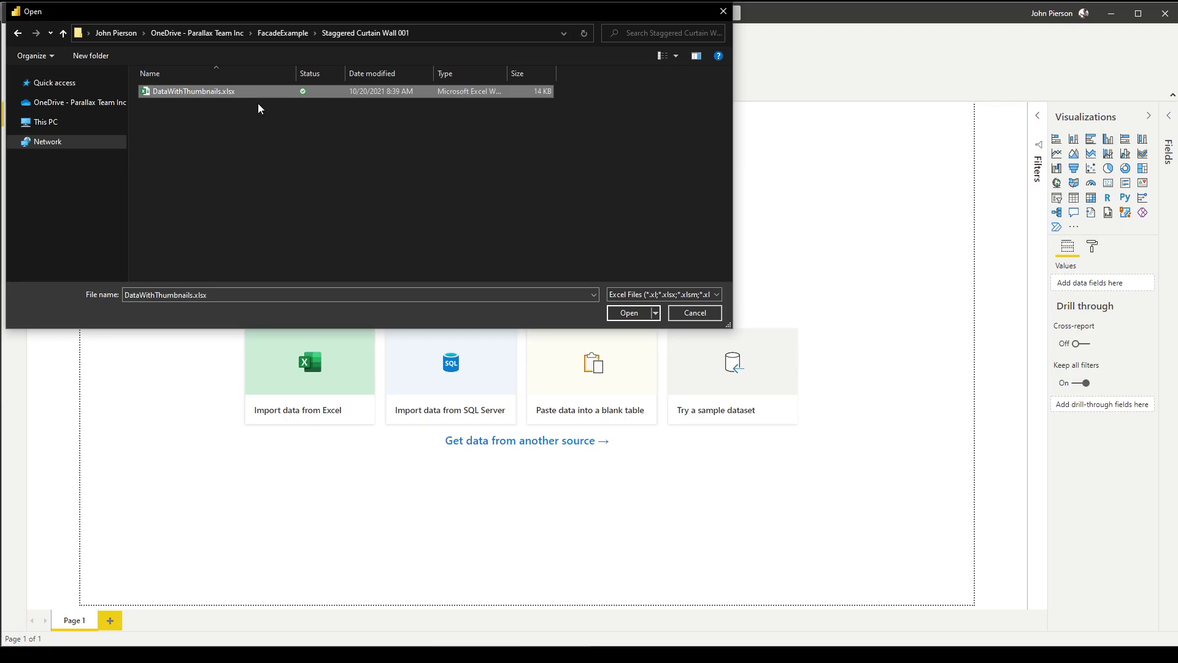
{"action": "left_click", "coordinate": [630, 313]}
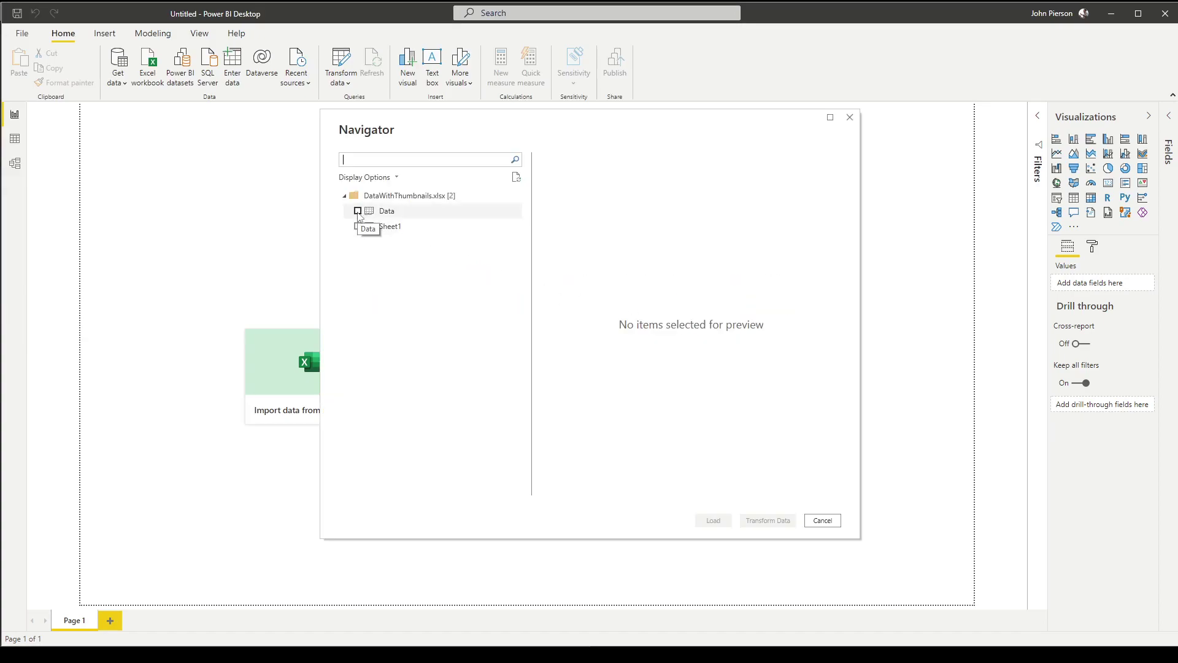
{"action": "left_click", "coordinate": [358, 212]}
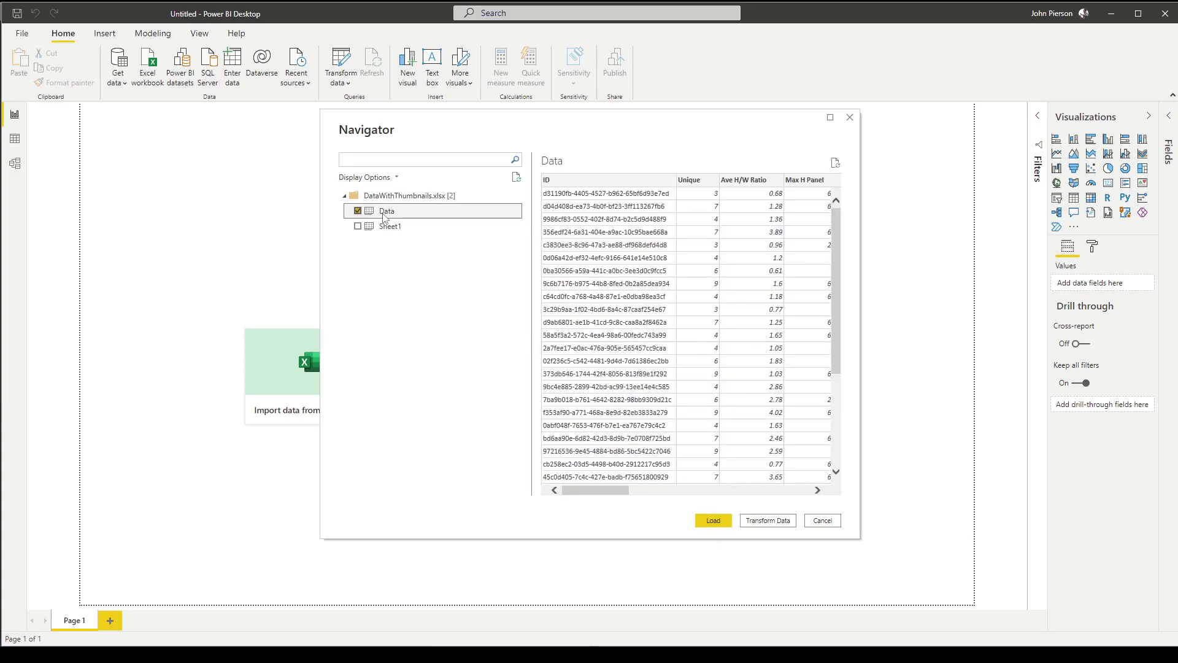
{"action": "left_click_drag", "start_coordinate": [628, 490], "coordinate": [595, 498]}
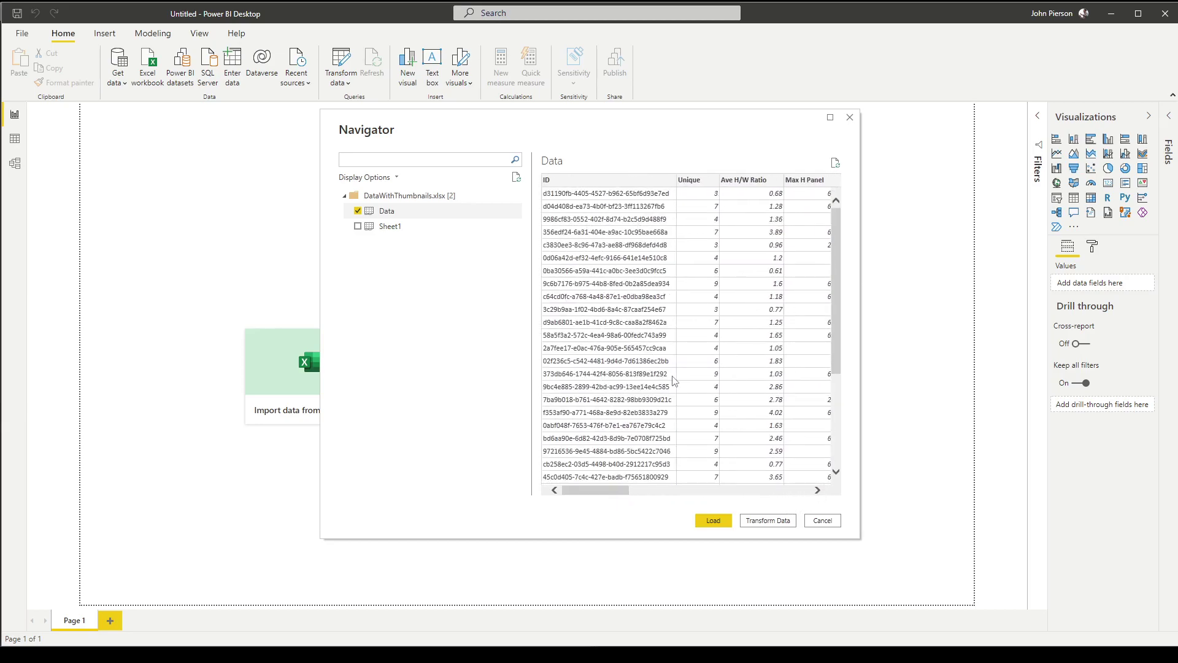
{"action": "left_click", "coordinate": [713, 520]}
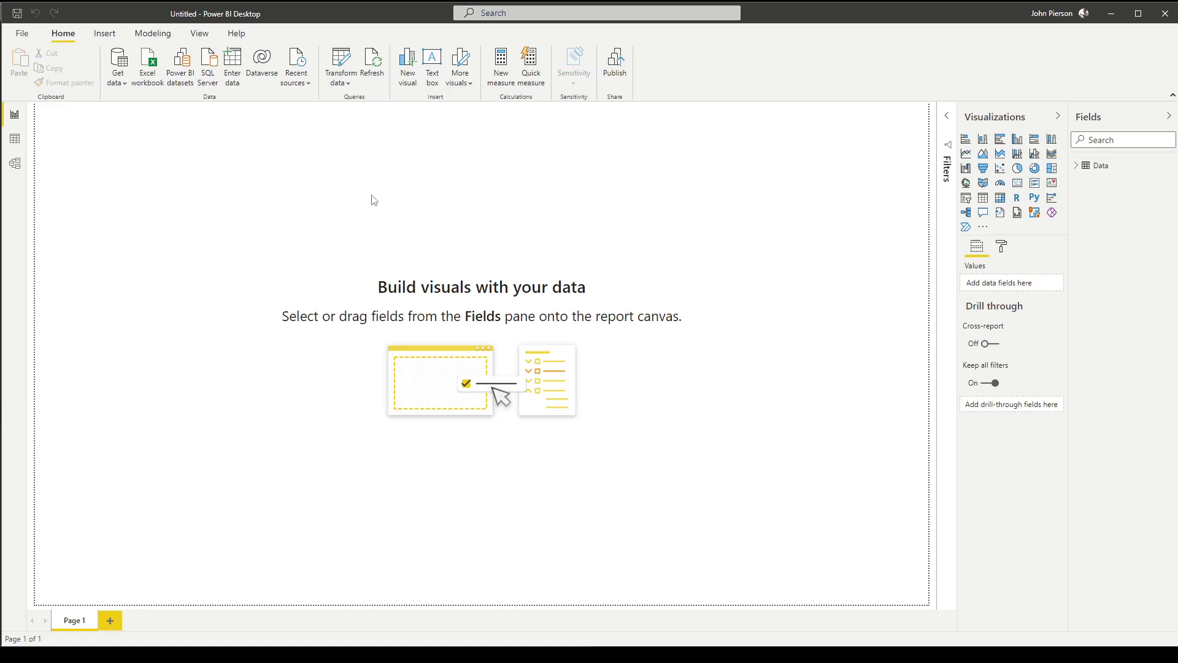
Step: Add a slicer visual to the report page and populate it with the Option and Thumbnails fields
{"action": "left_click", "coordinate": [966, 203]}
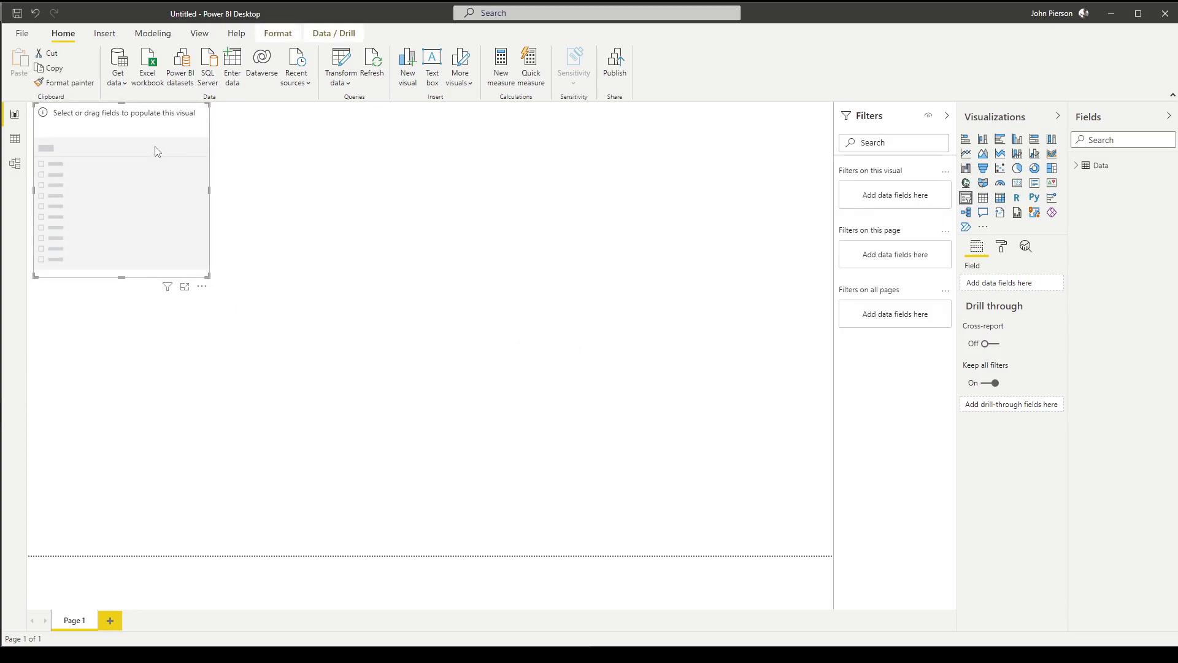
{"action": "left_click", "coordinate": [236, 189]}
{"action": "left_click", "coordinate": [197, 184]}
{"action": "left_click", "coordinate": [1076, 169]}
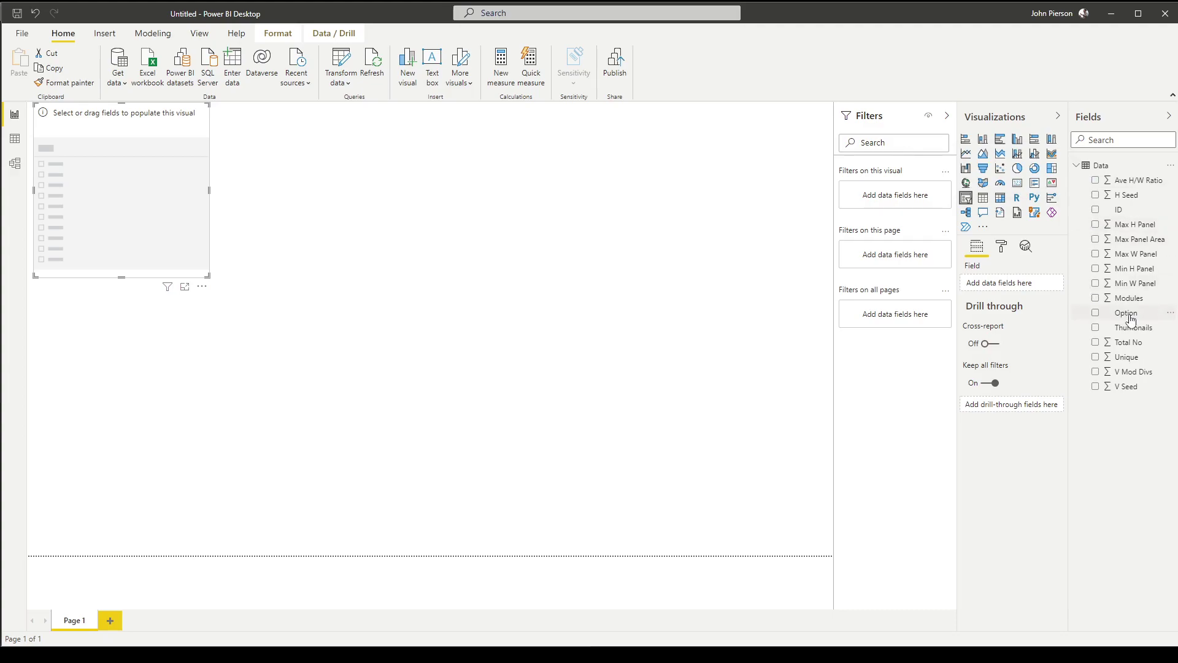
{"action": "left_click_drag", "start_coordinate": [1131, 320], "coordinate": [1013, 288]}
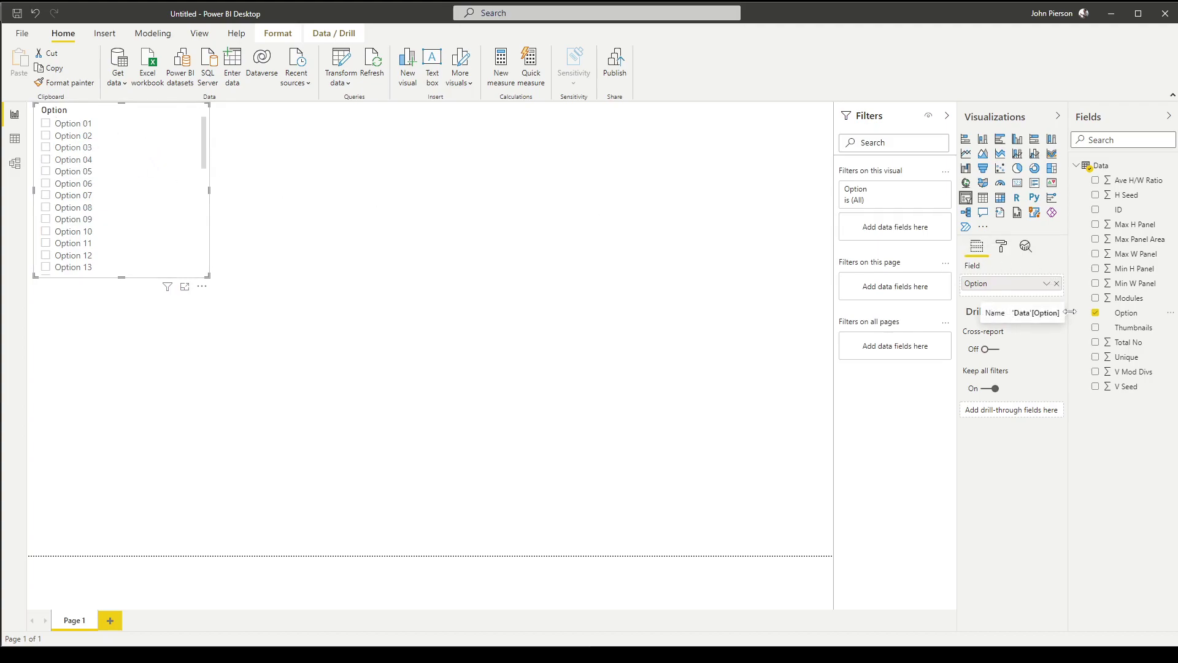
{"action": "left_click_drag", "start_coordinate": [1131, 338], "coordinate": [1016, 299]}
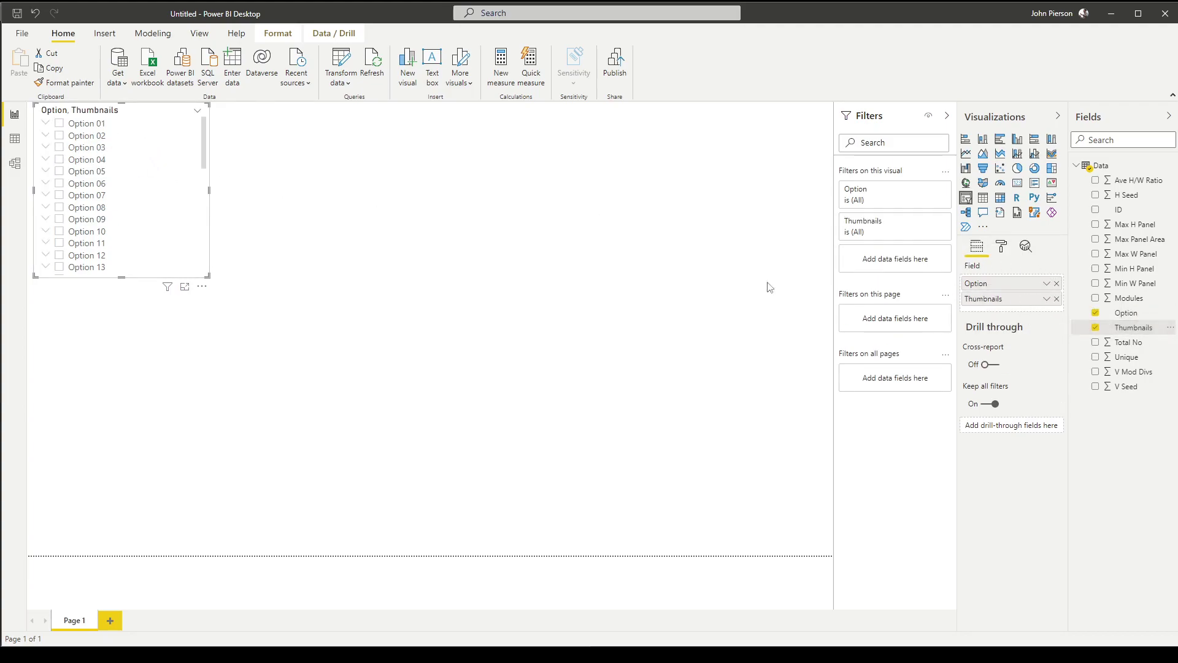
Step: Expand Option 01 in the slicer to check its thumbnail URL and test selecting it, restoring the collapsed, unselected list
{"action": "left_click", "coordinate": [45, 123]}
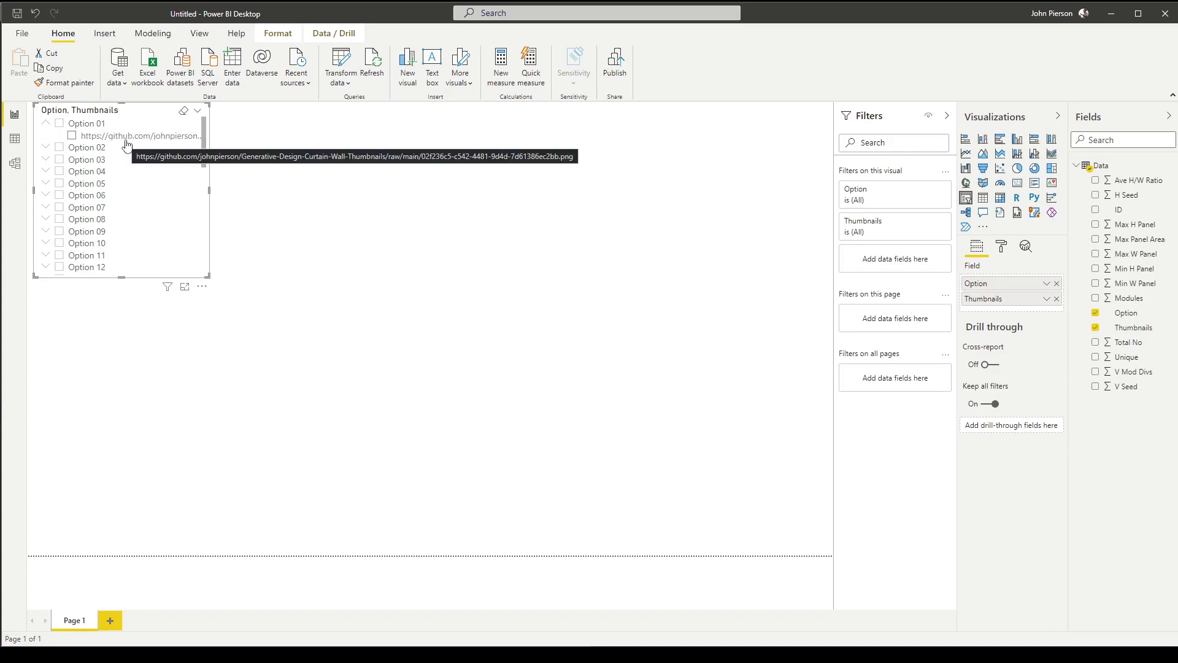
{"action": "left_click", "coordinate": [57, 124]}
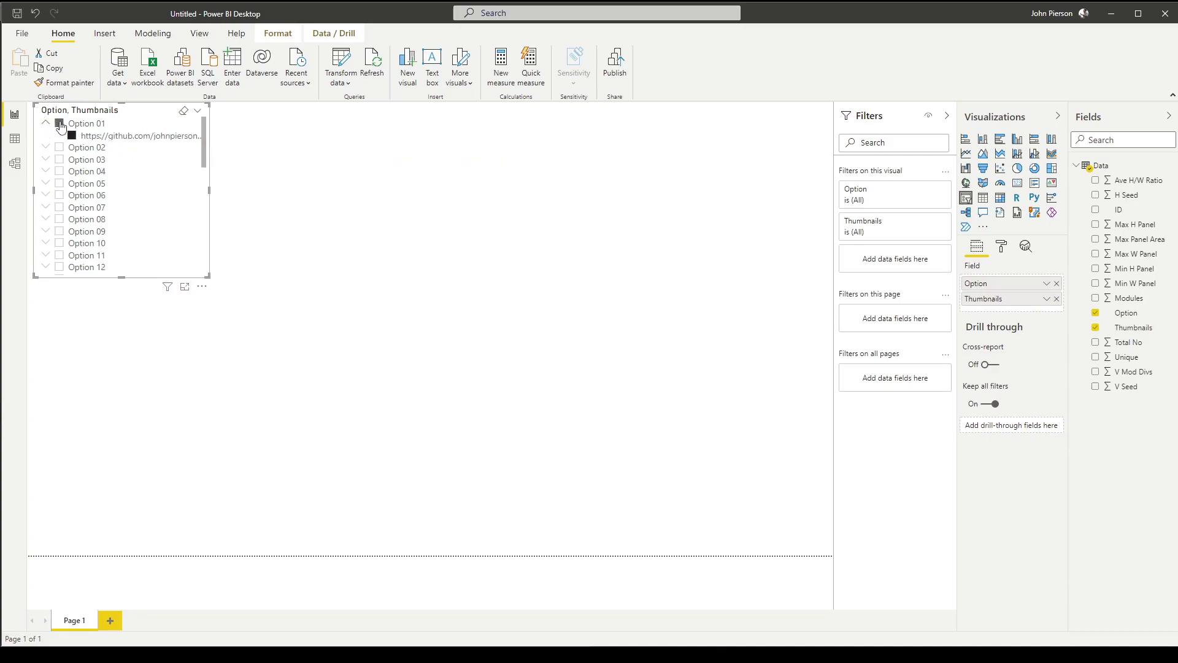
{"action": "left_click", "coordinate": [58, 124]}
{"action": "left_click", "coordinate": [46, 122]}
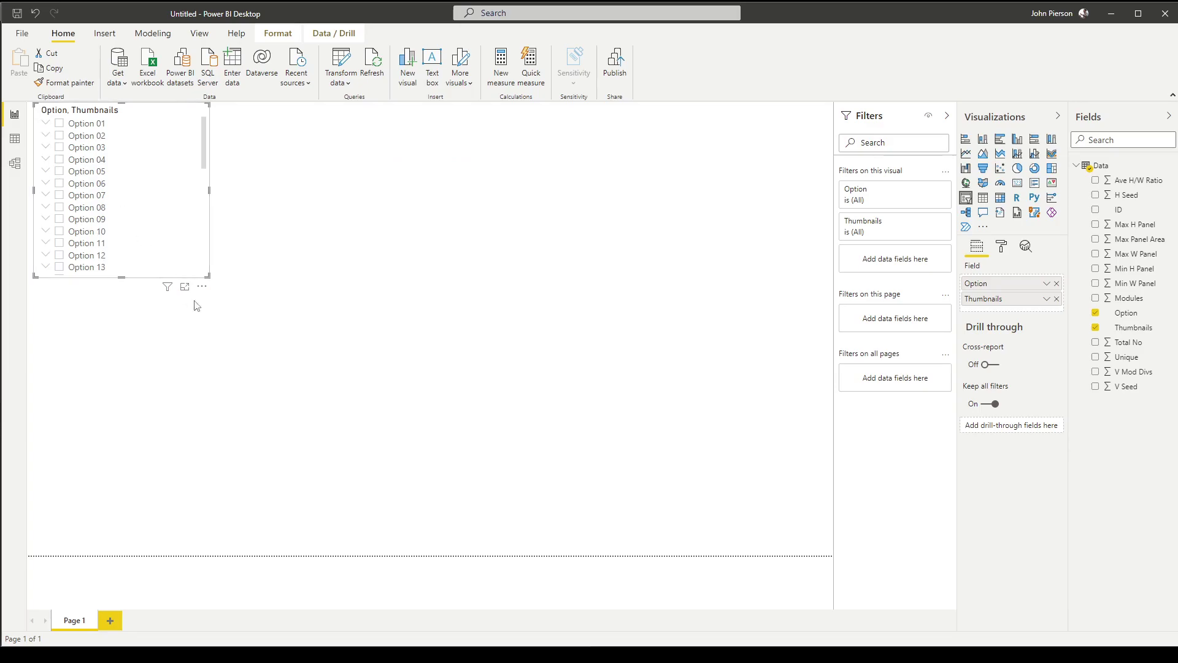
Step: Make the slicer slightly taller and expand Option 01 to check its thumbnail URL, collapsing it again
{"action": "left_click_drag", "start_coordinate": [121, 277], "coordinate": [122, 306]}
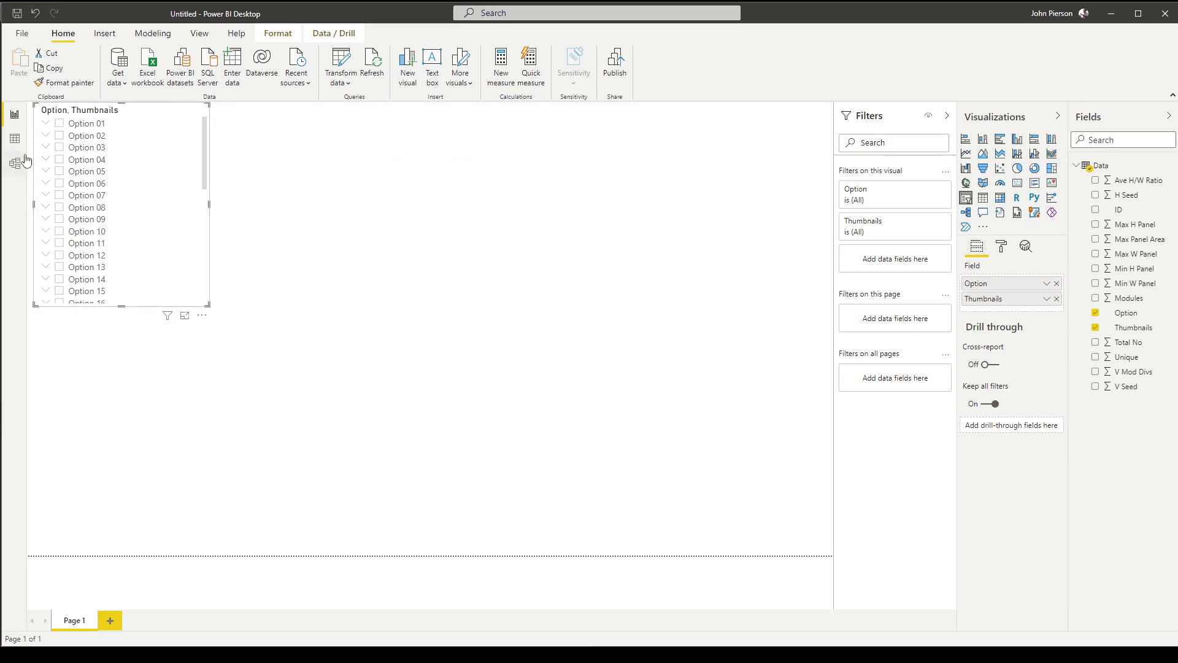
{"action": "left_click", "coordinate": [46, 123]}
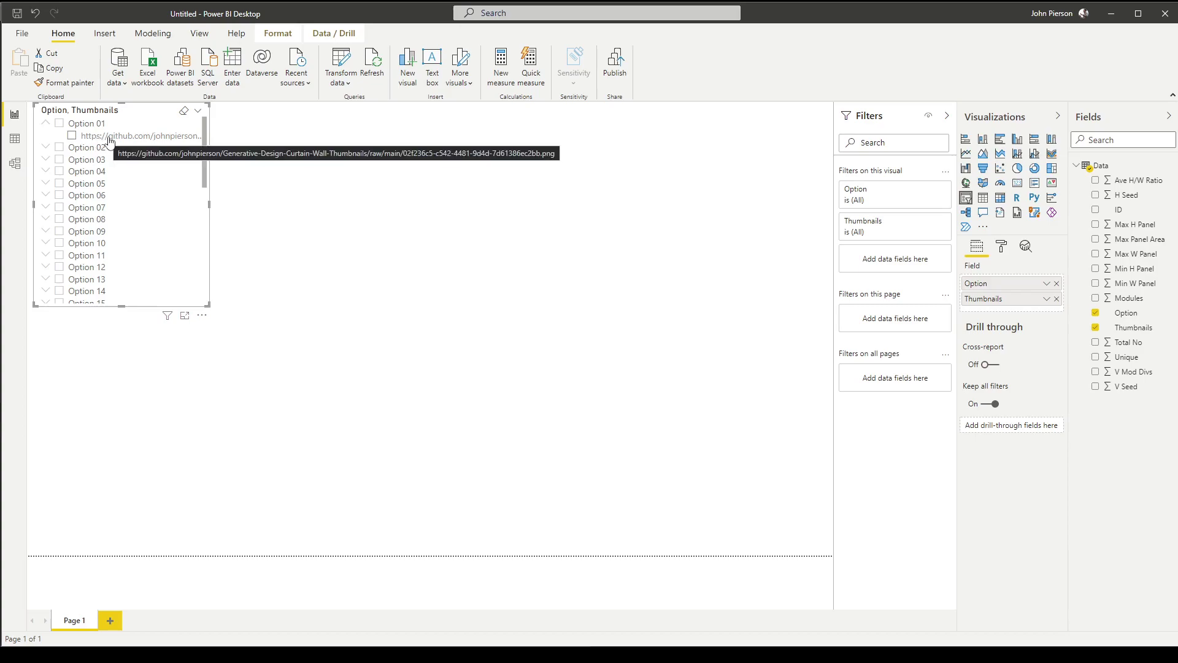
{"action": "left_click", "coordinate": [48, 125]}
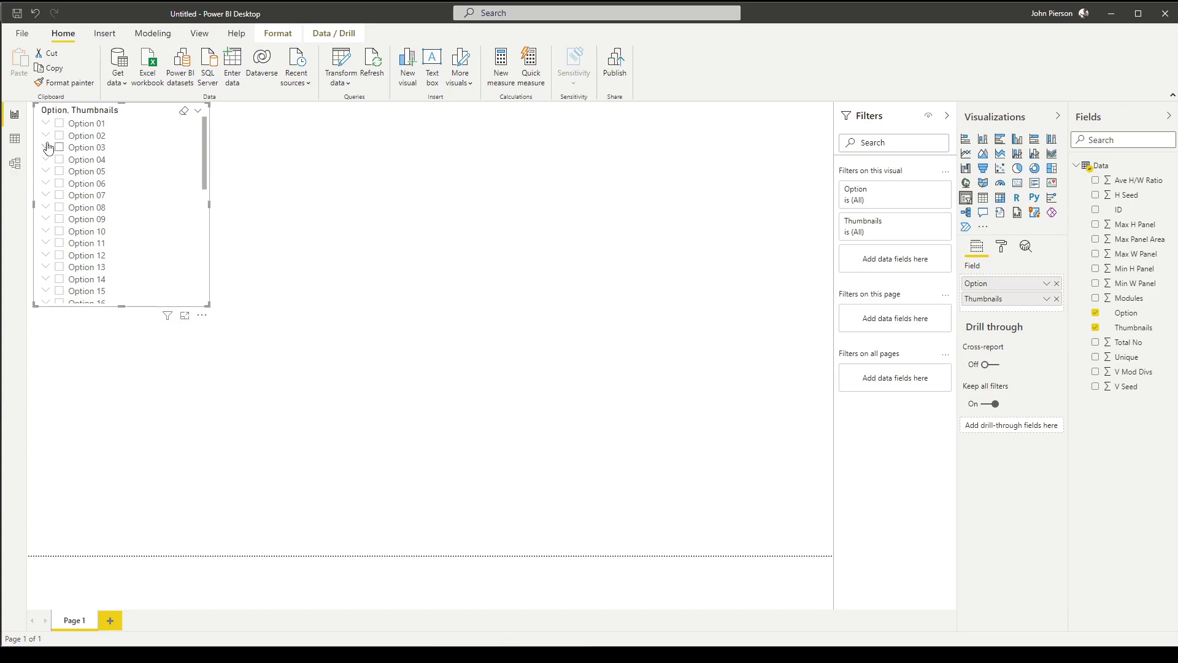
Step: Set the data category of the Thumbnails column to Image URL in the data table and return to the report page
{"action": "left_click", "coordinate": [11, 145]}
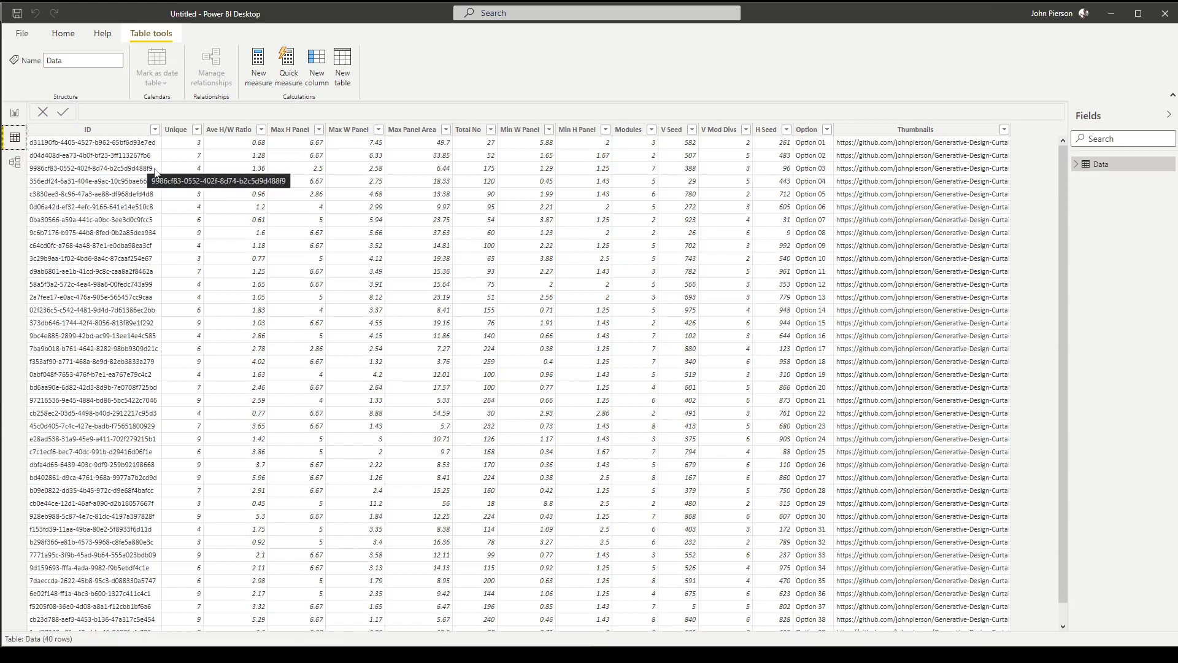
{"action": "left_click", "coordinate": [877, 131]}
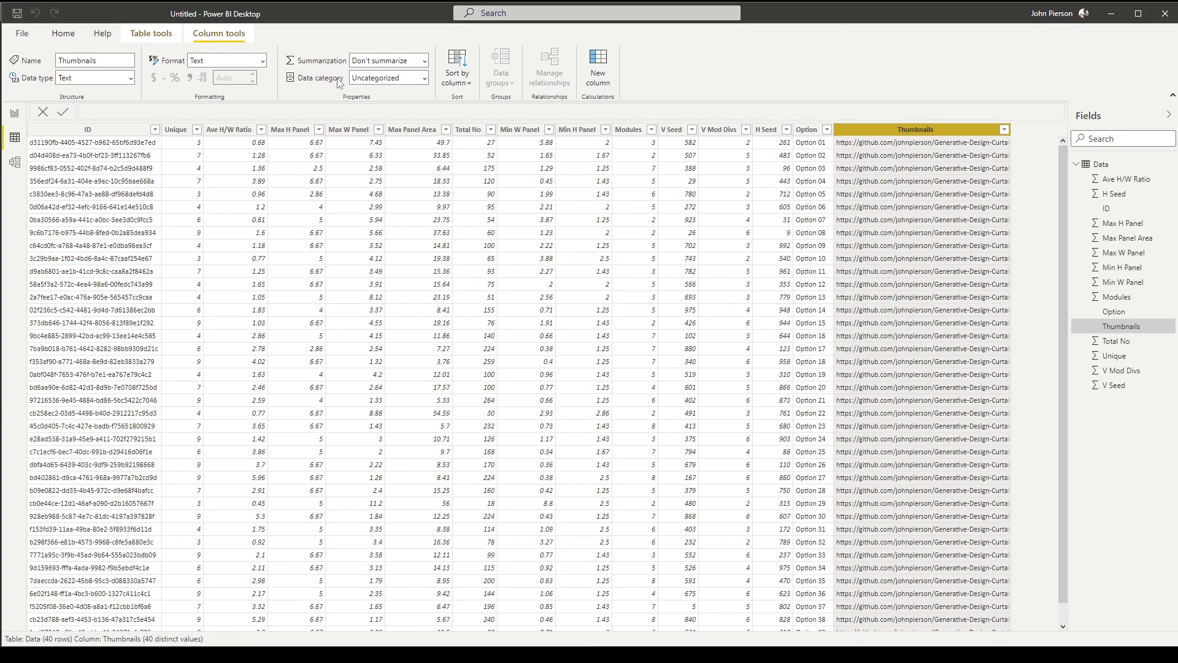
{"action": "left_click", "coordinate": [425, 78]}
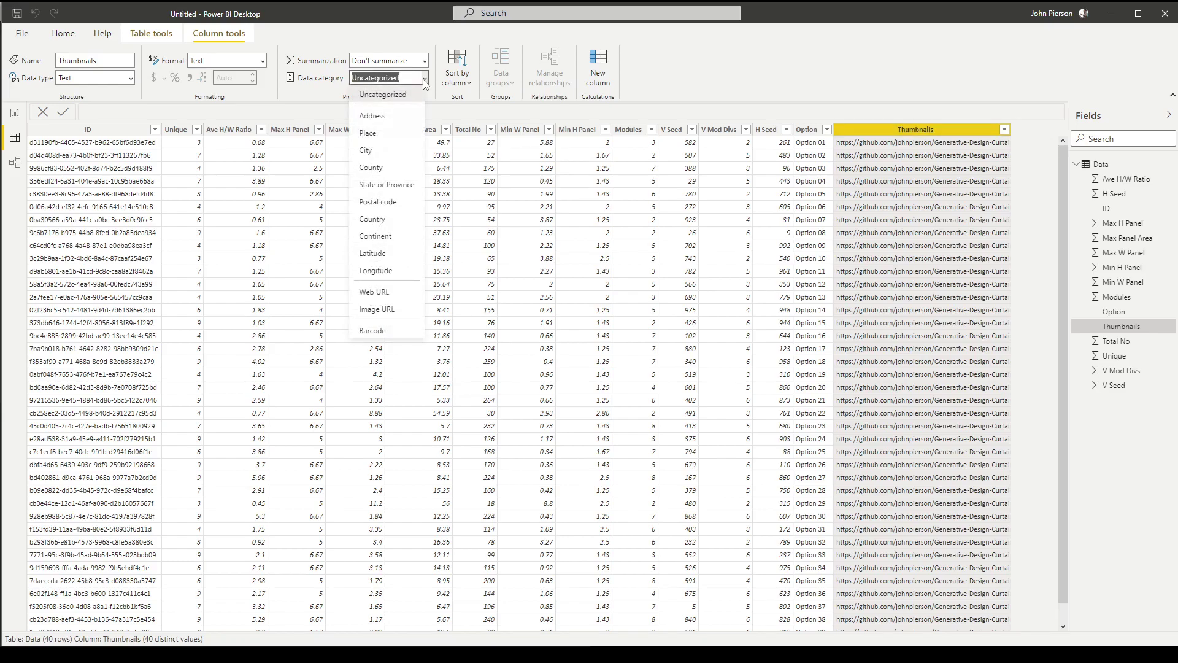
{"action": "left_click", "coordinate": [394, 309]}
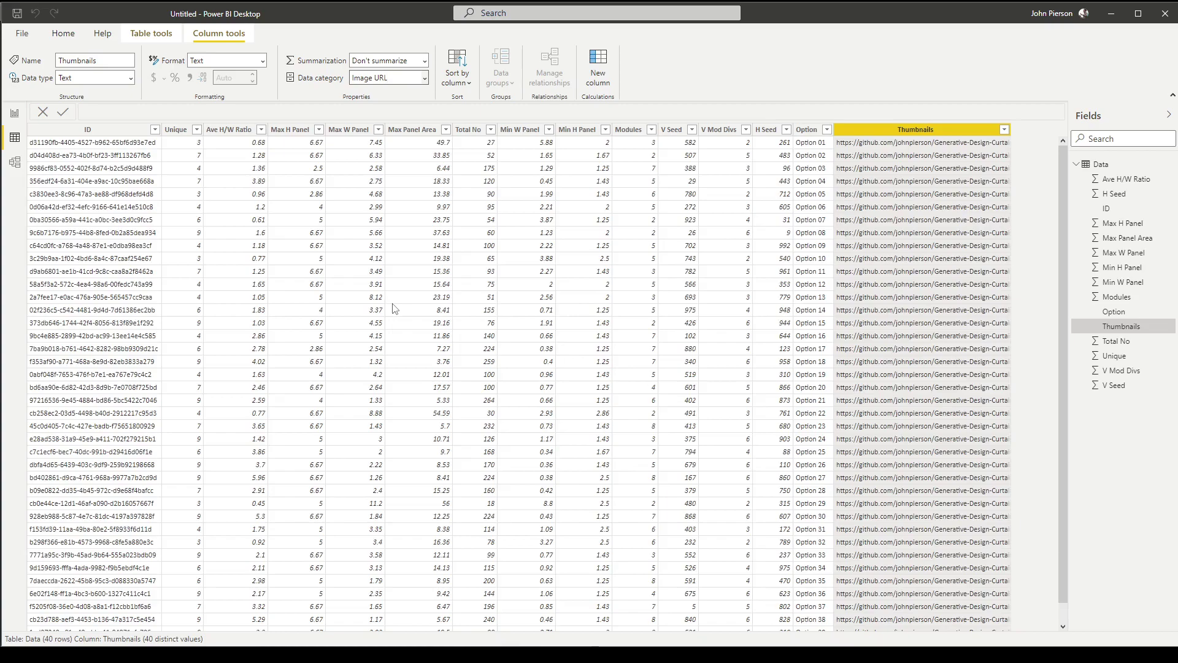
{"action": "left_click", "coordinate": [14, 113]}
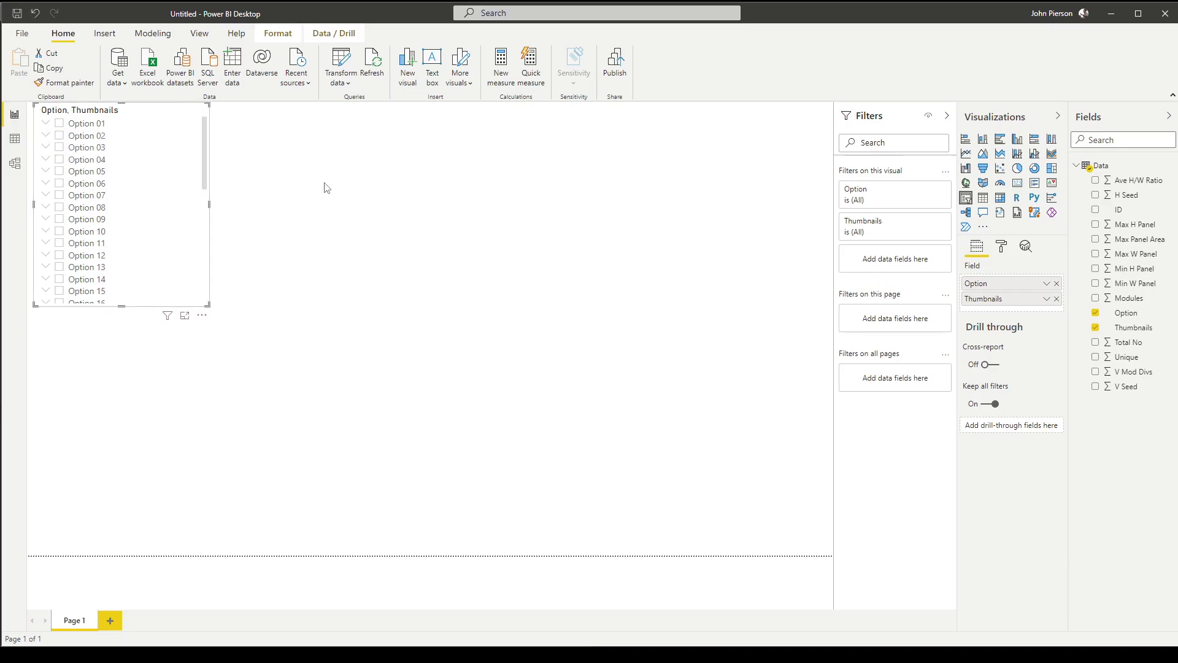
Step: Reduce the slicer to the Option field only, without Thumbnails, and extend its lower edge to show more options
{"action": "left_click", "coordinate": [1058, 284]}
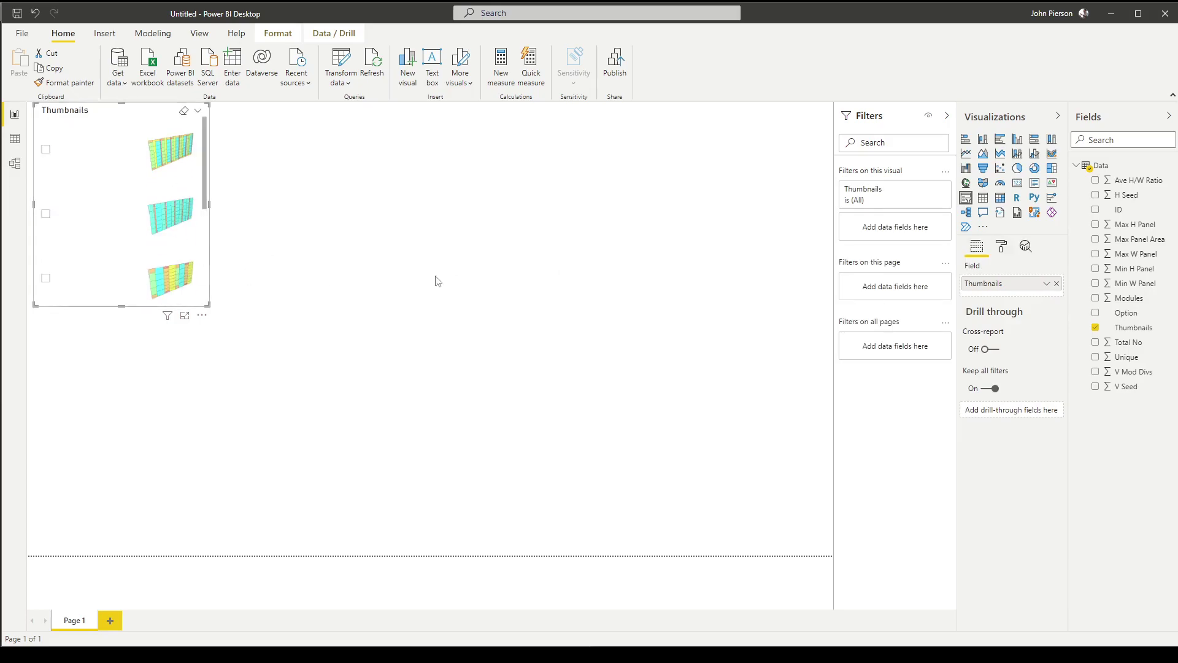
{"action": "left_click_drag", "start_coordinate": [1130, 313], "coordinate": [1016, 285]}
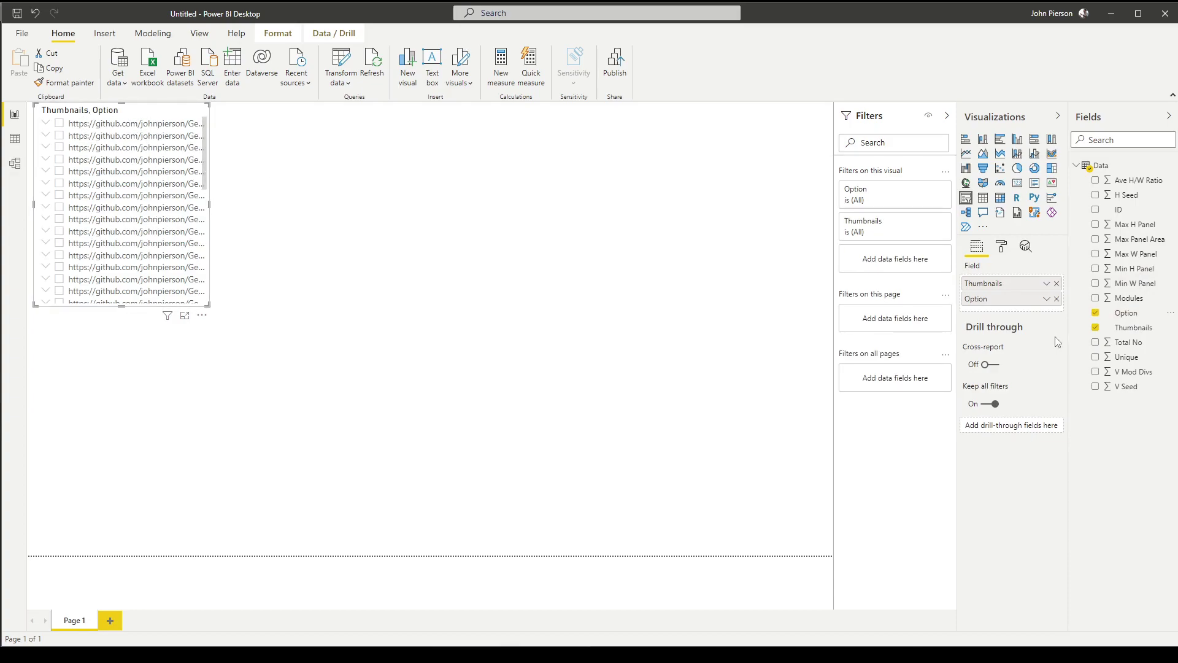
{"action": "left_click", "coordinate": [1057, 283]}
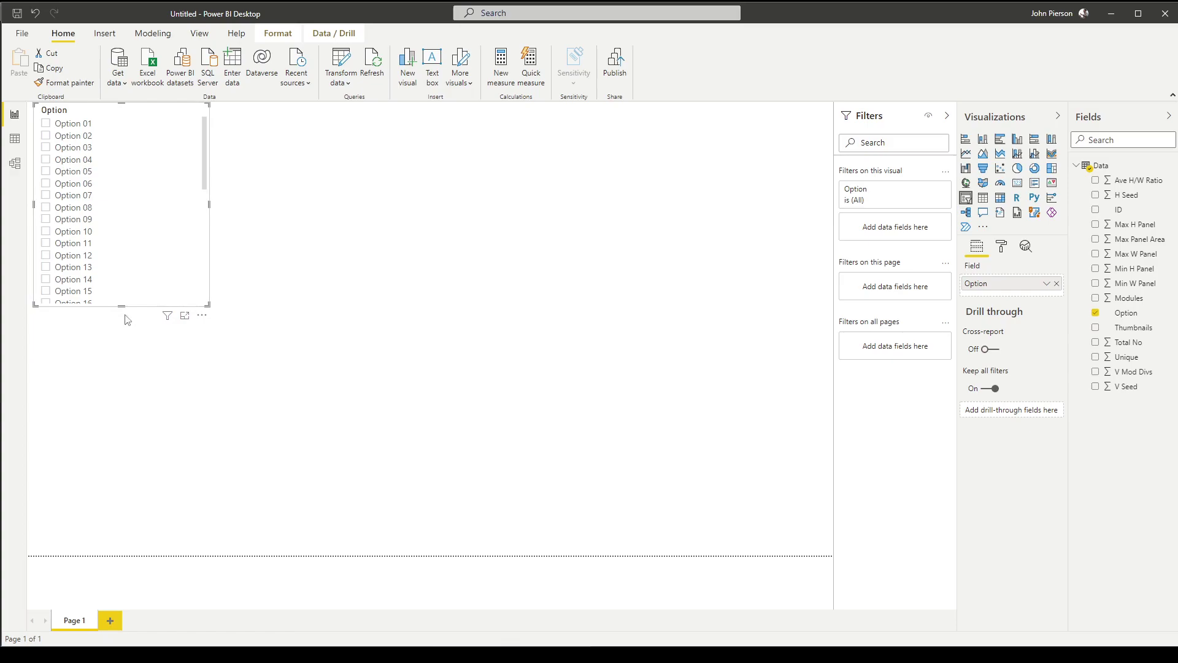
{"action": "left_click_drag", "start_coordinate": [121, 306], "coordinate": [122, 340]}
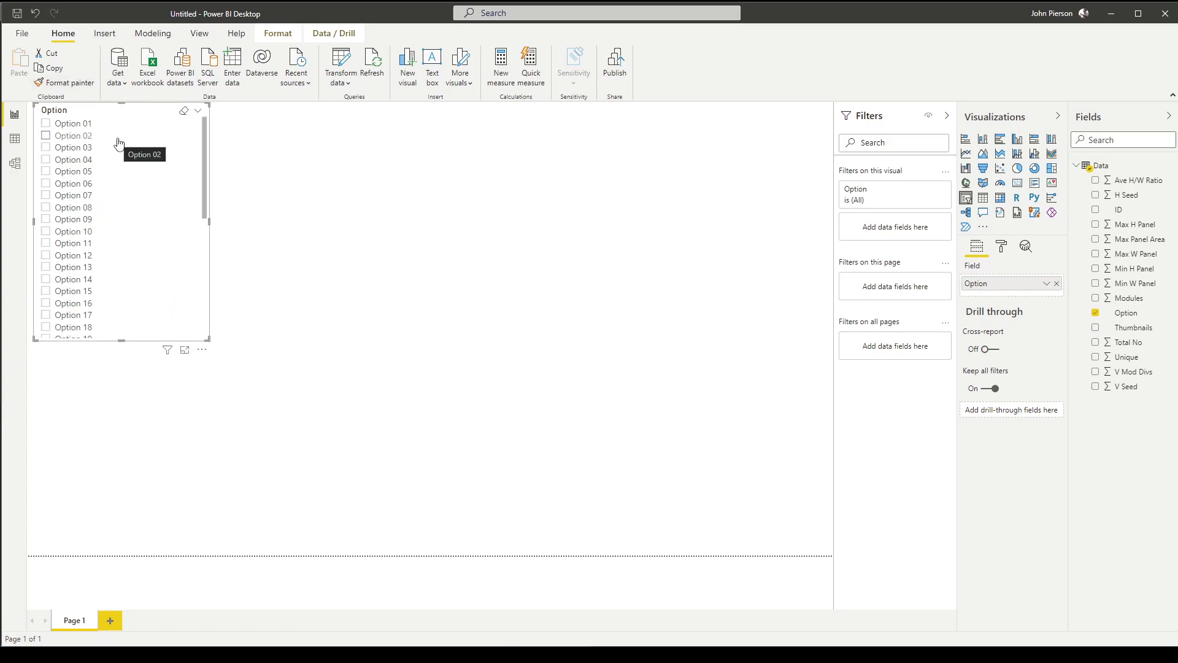
Step: Add a table visual beside the slicer, populate it with the Option and Thumbnails fields, and make it slightly taller
{"action": "left_click", "coordinate": [421, 287]}
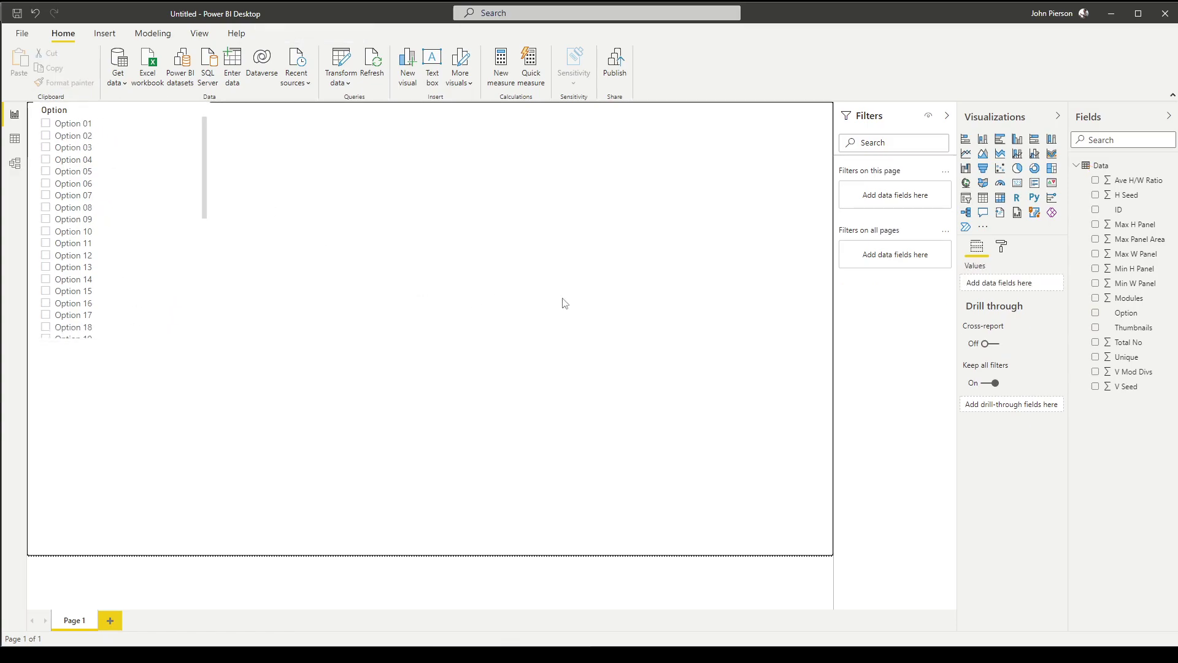
{"action": "left_click", "coordinate": [984, 201]}
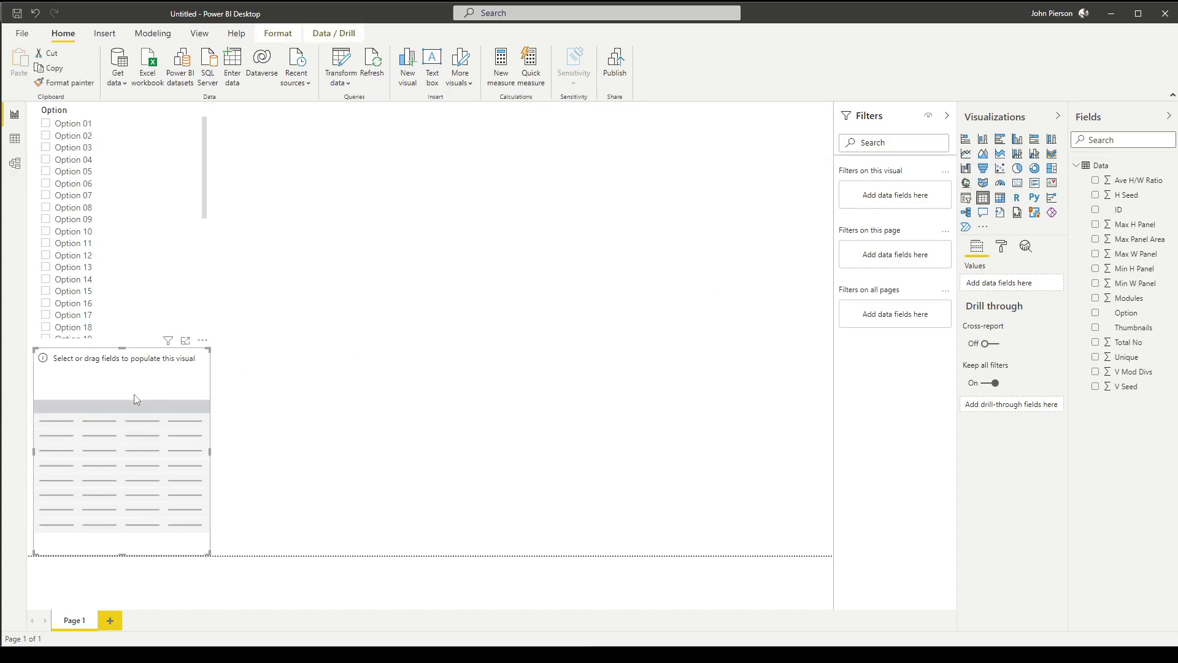
{"action": "left_click_drag", "start_coordinate": [136, 400], "coordinate": [347, 169]}
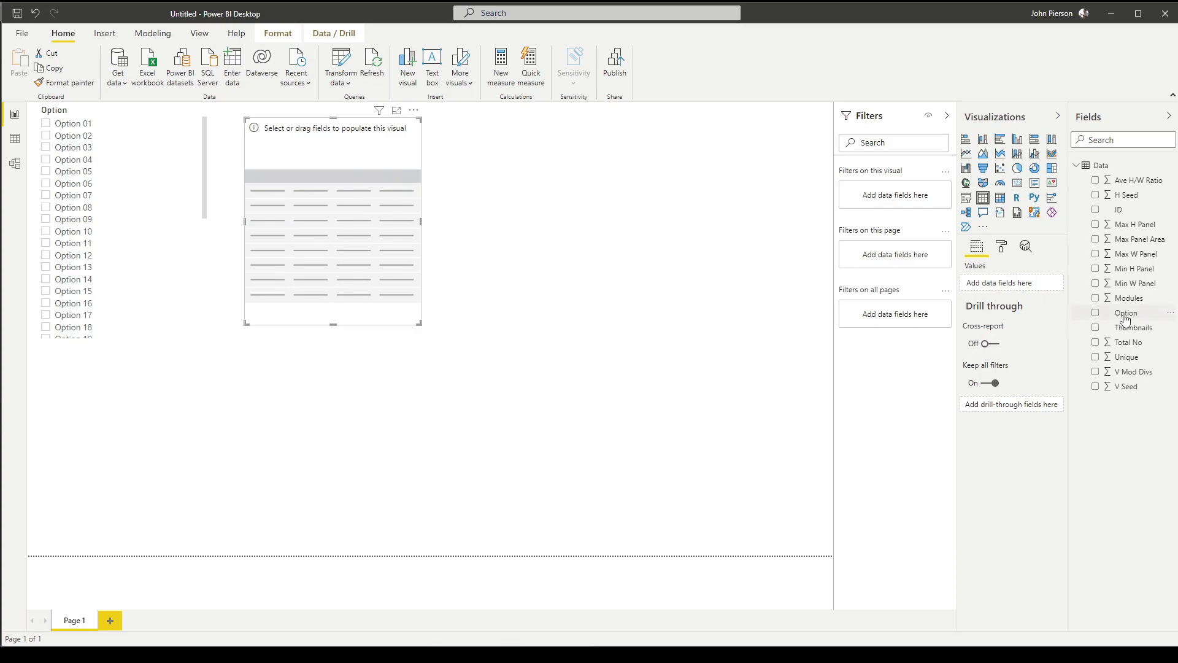
{"action": "left_click_drag", "start_coordinate": [1126, 317], "coordinate": [1037, 286]}
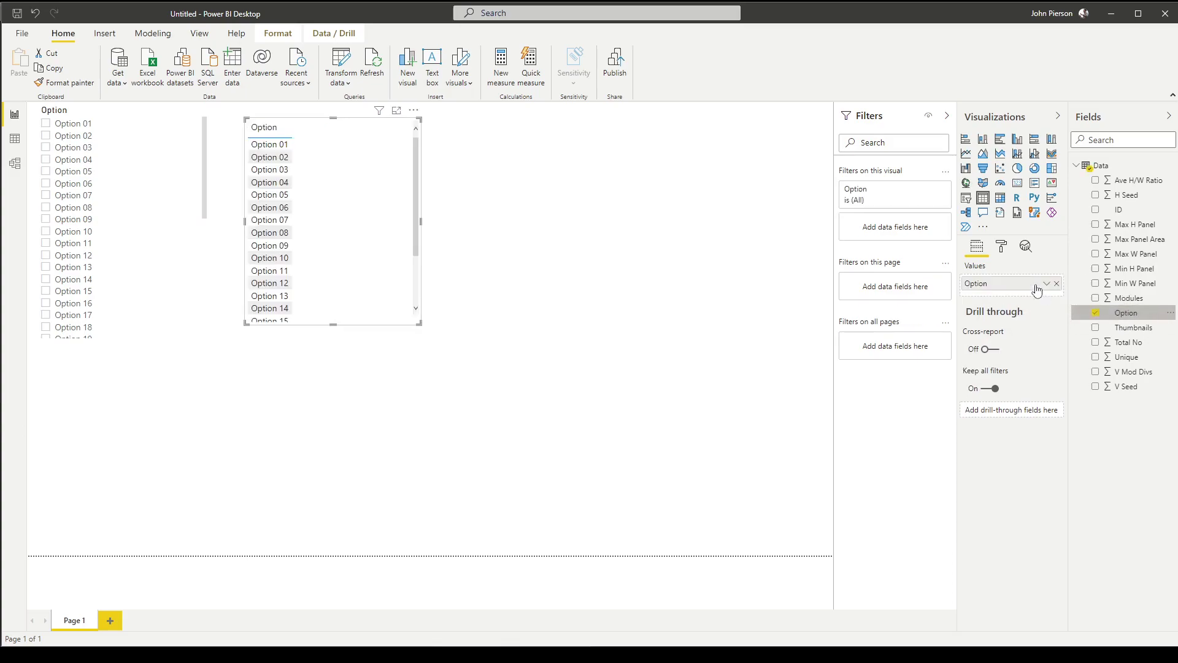
{"action": "left_click_drag", "start_coordinate": [1137, 336], "coordinate": [1034, 299]}
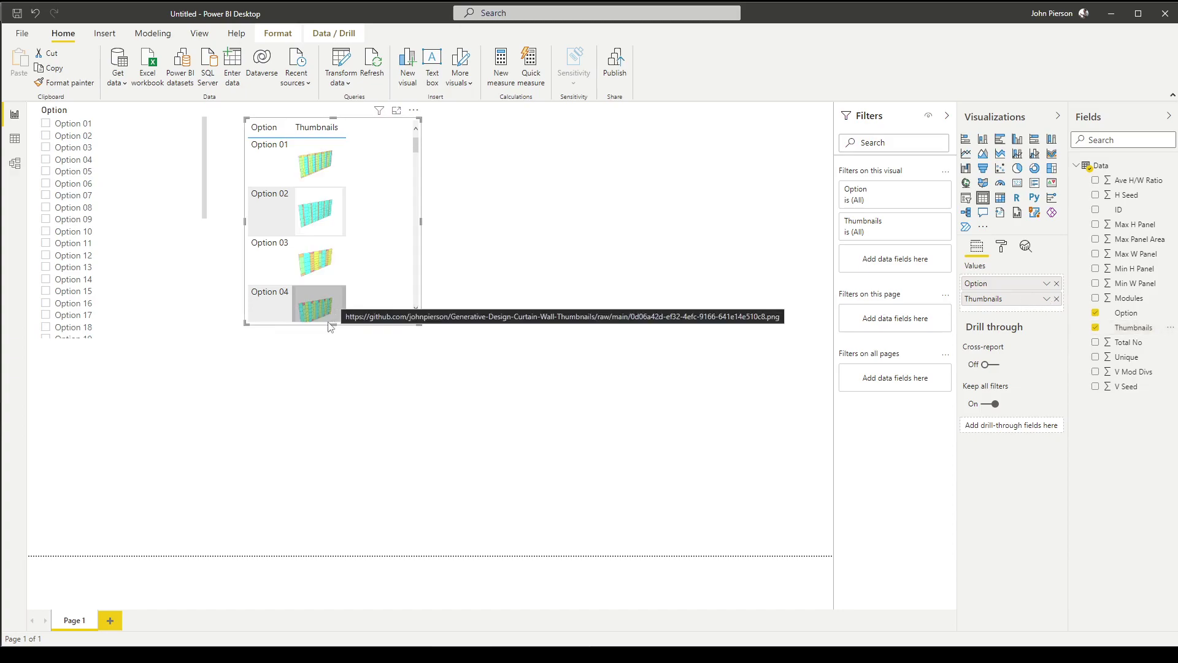
{"action": "left_click_drag", "start_coordinate": [331, 325], "coordinate": [332, 348]}
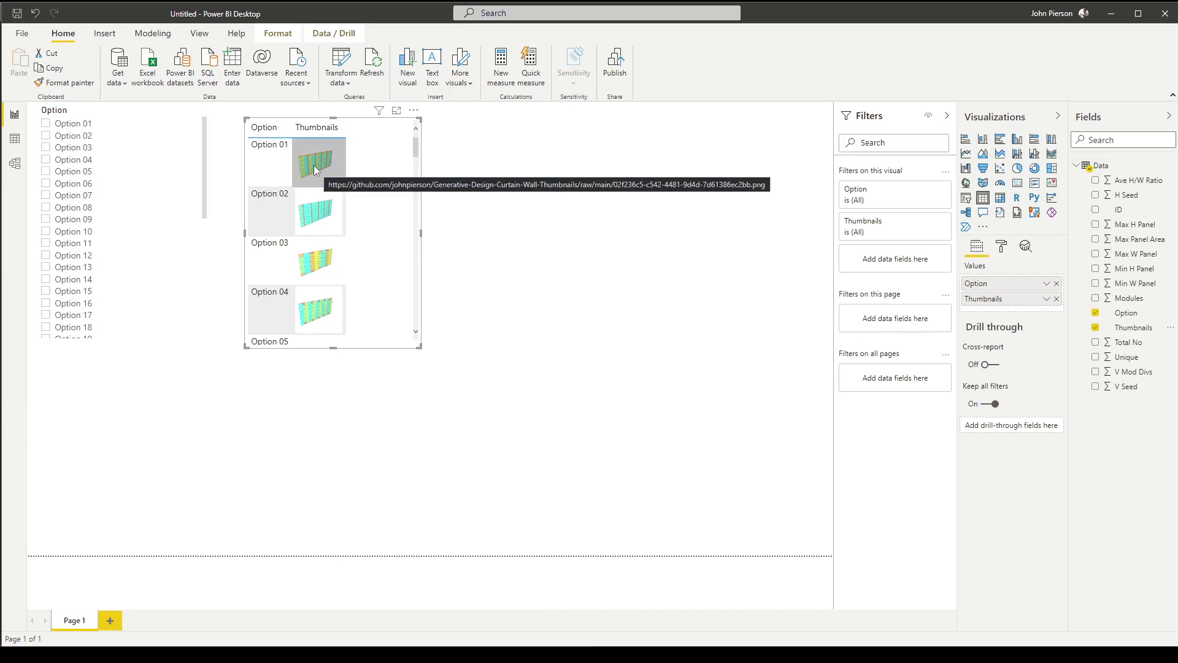
Step: Test the slicer by filtering the thumbnail table to Option 01 and to Option 03
{"action": "left_click", "coordinate": [50, 128]}
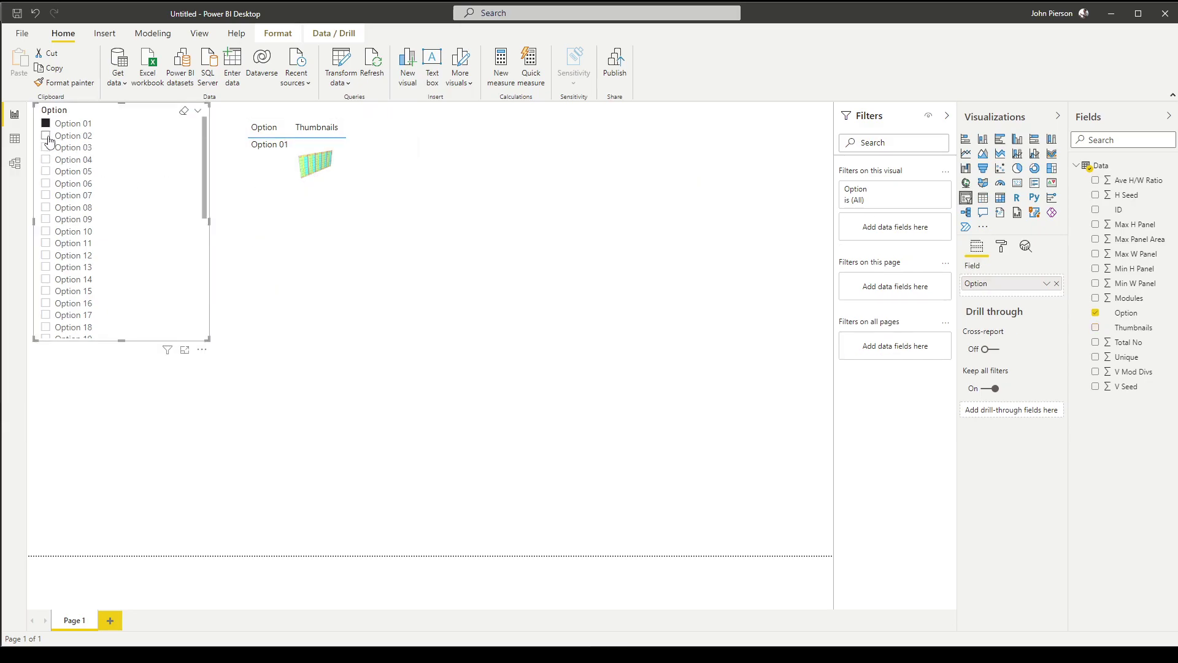
{"action": "left_click", "coordinate": [50, 148]}
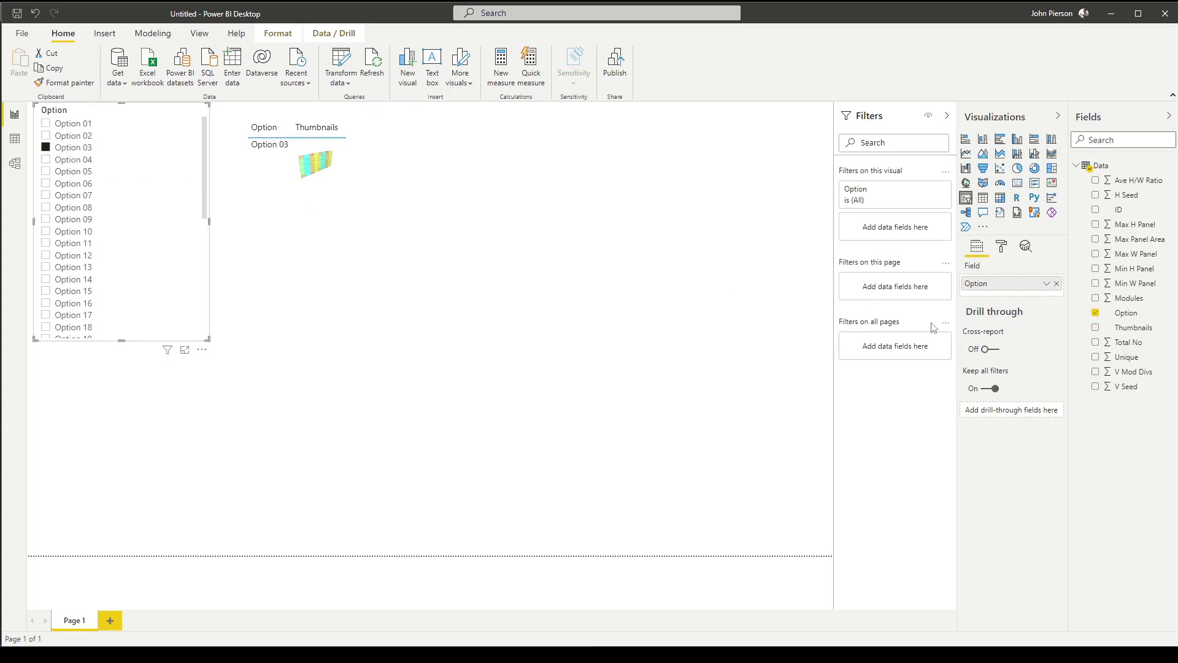
{"action": "left_click", "coordinate": [644, 322]}
{"action": "left_click", "coordinate": [313, 305]}
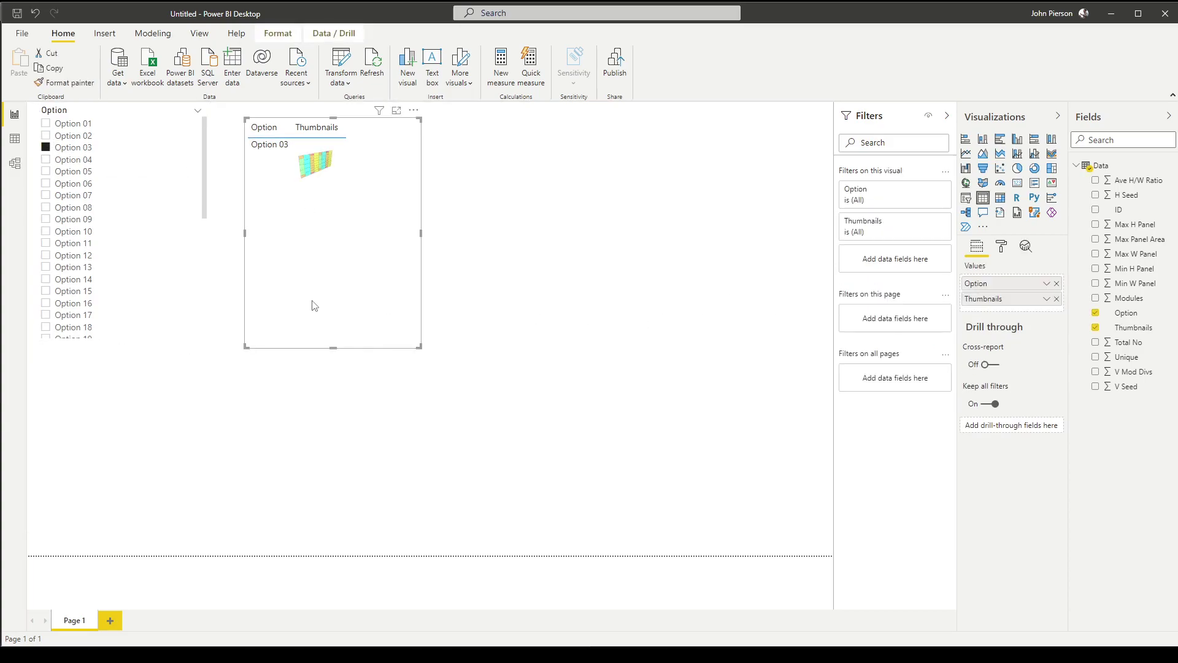
{"action": "left_click", "coordinate": [1046, 300]}
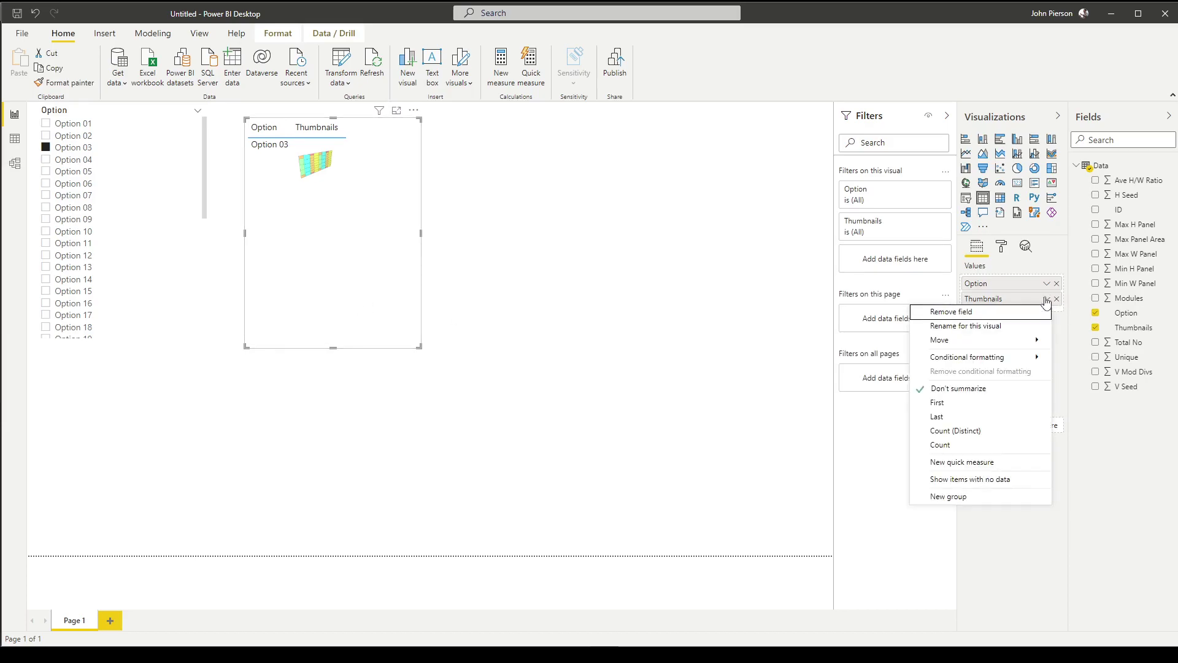
{"action": "left_click", "coordinate": [1048, 286]}
{"action": "left_click", "coordinate": [1047, 286]}
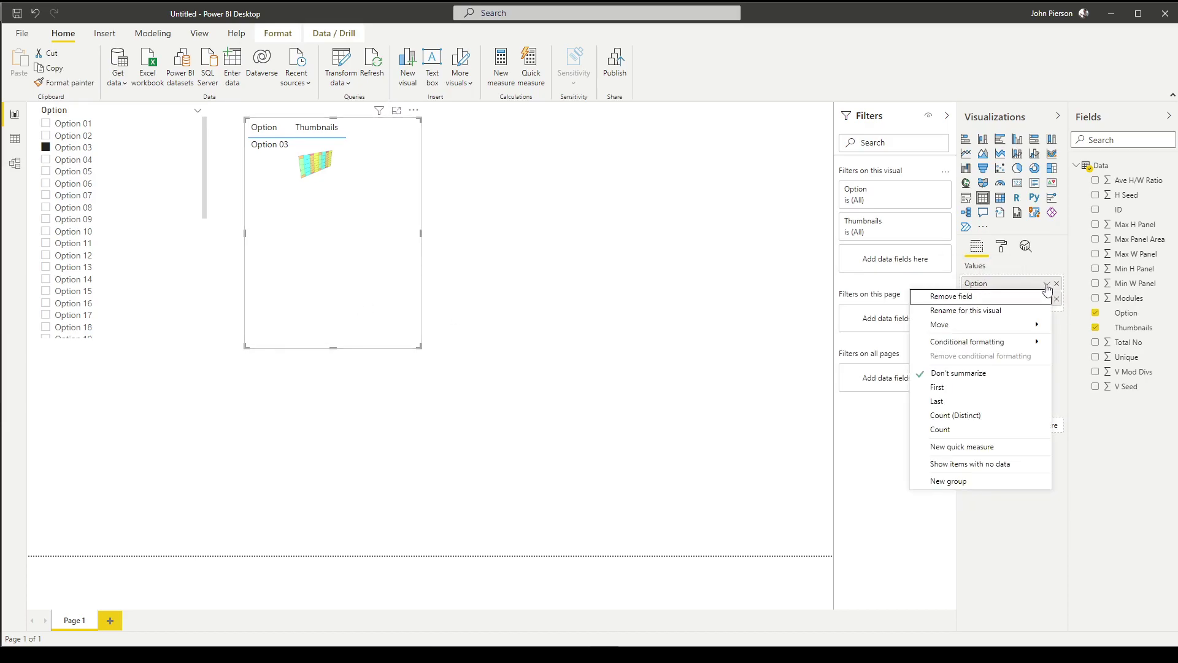
{"action": "left_click", "coordinate": [1047, 286]}
{"action": "left_click", "coordinate": [1047, 286]}
{"action": "left_click", "coordinate": [383, 325]}
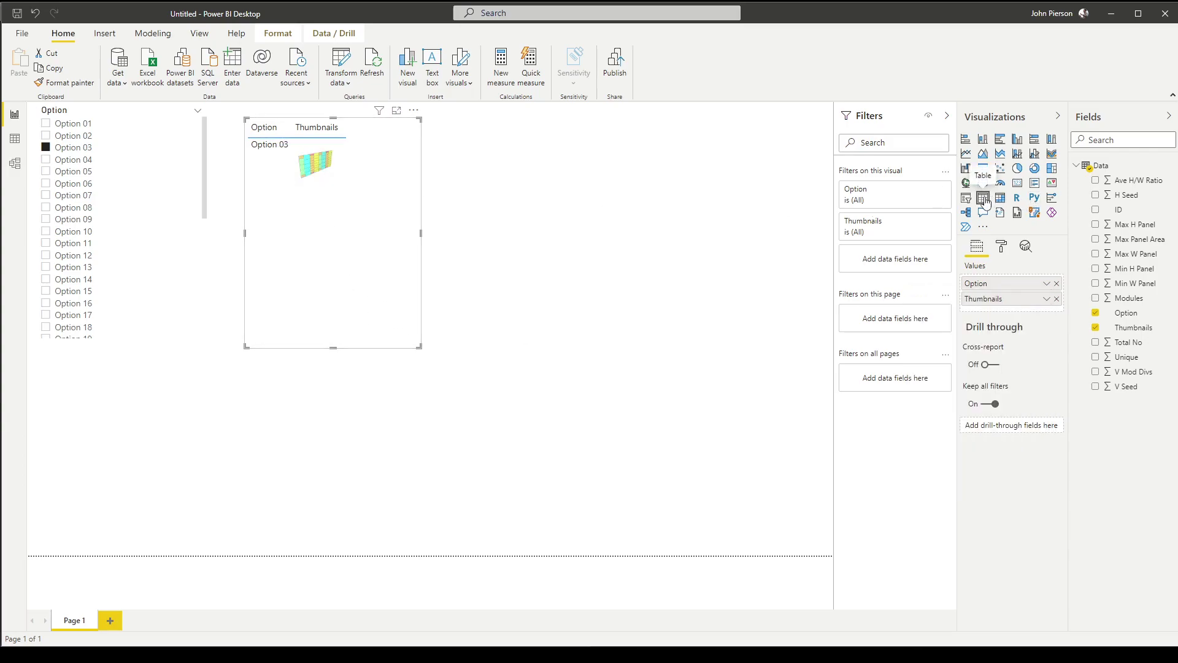
Step: Select Option 07 in the slicer, and set its selection controls to show the "Select all" option with Multi-select with CTRL off
{"action": "left_click", "coordinate": [148, 210]}
{"action": "left_click", "coordinate": [65, 198]}
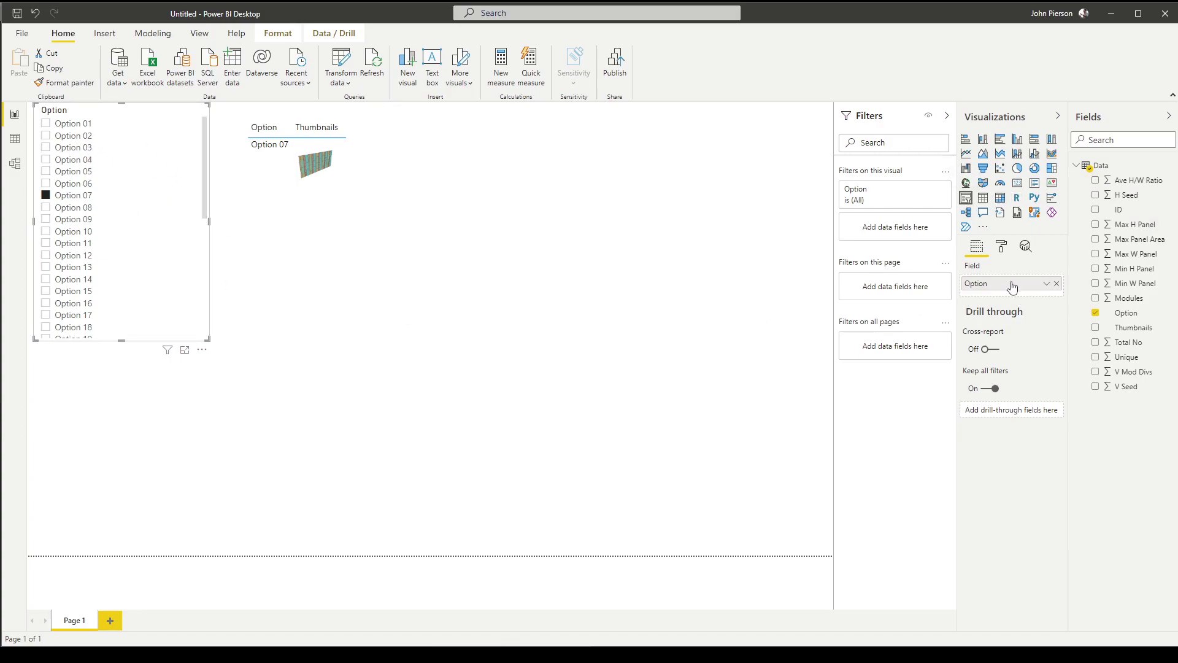
{"action": "left_click", "coordinate": [1002, 247]}
{"action": "left_click", "coordinate": [970, 318]}
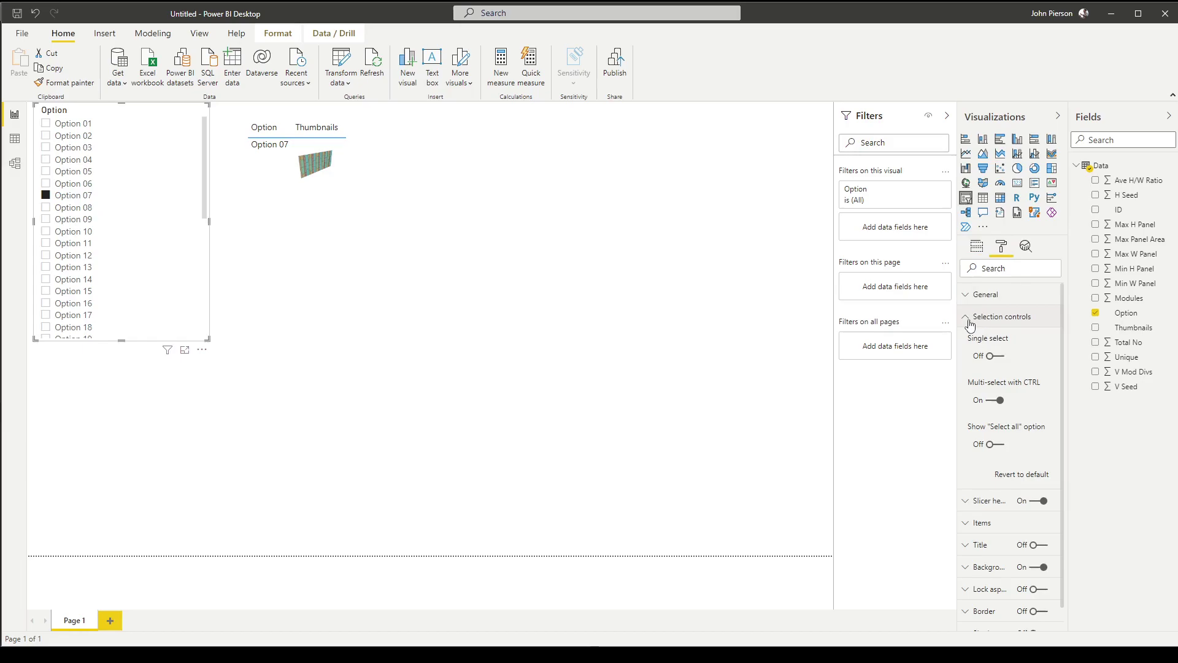
{"action": "left_click", "coordinate": [997, 444]}
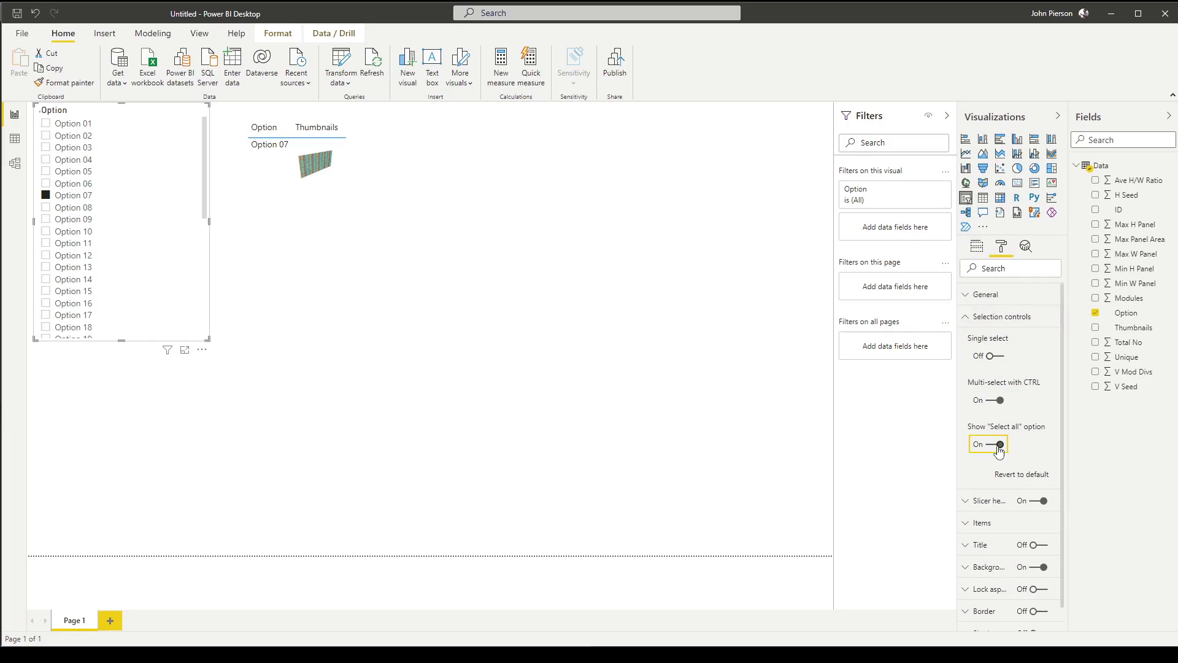
{"action": "left_click", "coordinate": [996, 400]}
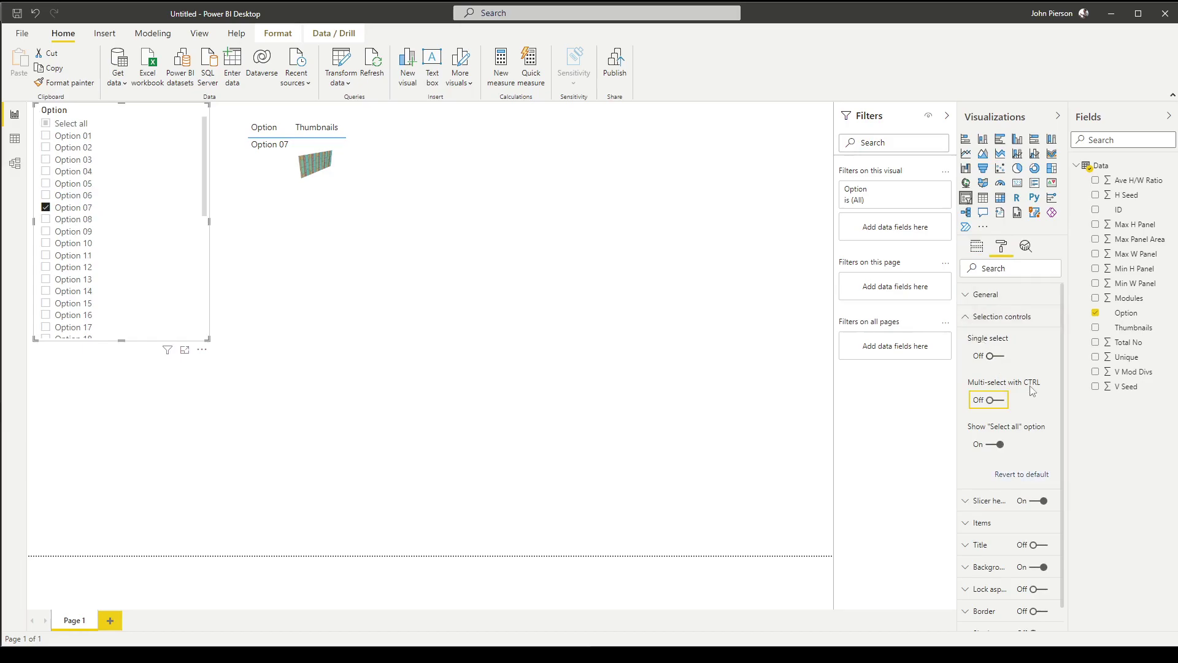
Step: Add Options 06, 05, 04, 03 and 09 to the slicer selection and review their thumbnails in the table
{"action": "left_click", "coordinate": [45, 195]}
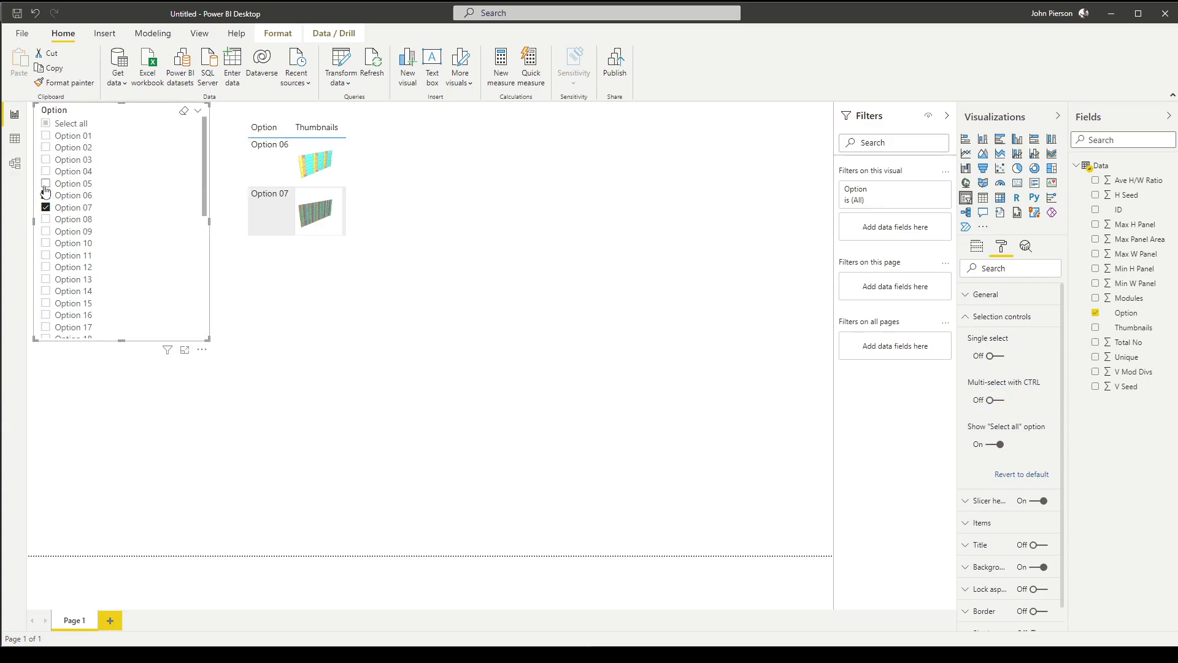
{"action": "left_click", "coordinate": [46, 183]}
{"action": "left_click", "coordinate": [46, 171]}
{"action": "left_click", "coordinate": [45, 159]}
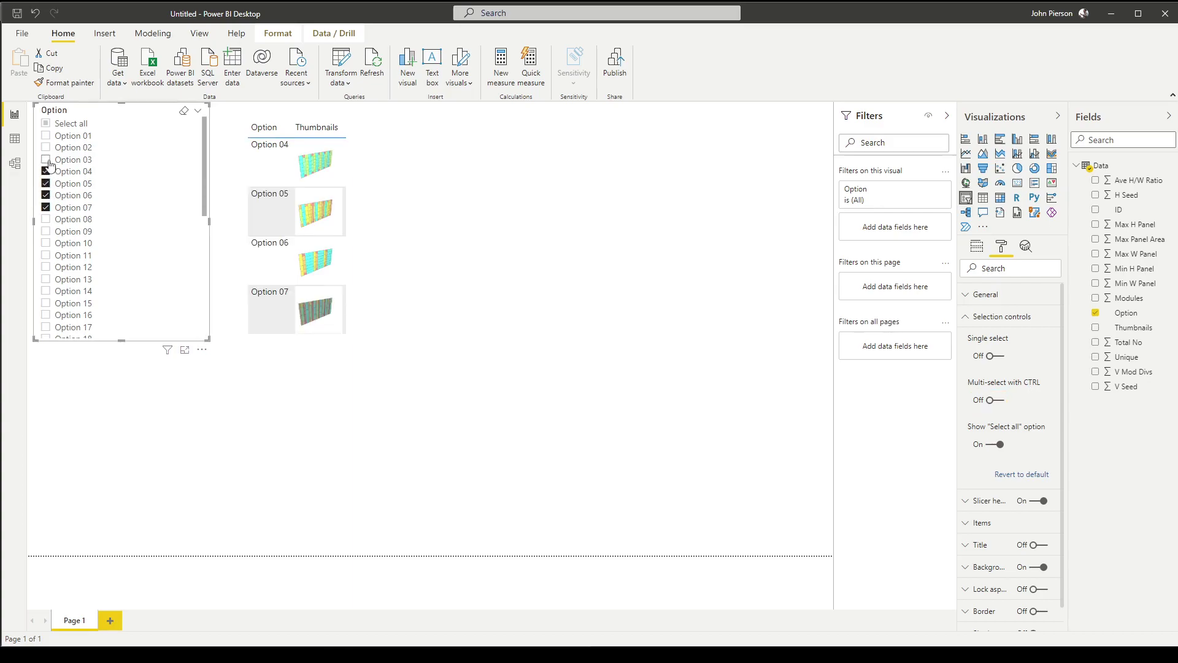
{"action": "left_click", "coordinate": [46, 231]}
{"action": "scroll", "coordinate": [378, 255], "scroll_direction": "down", "scroll_amount": 3}
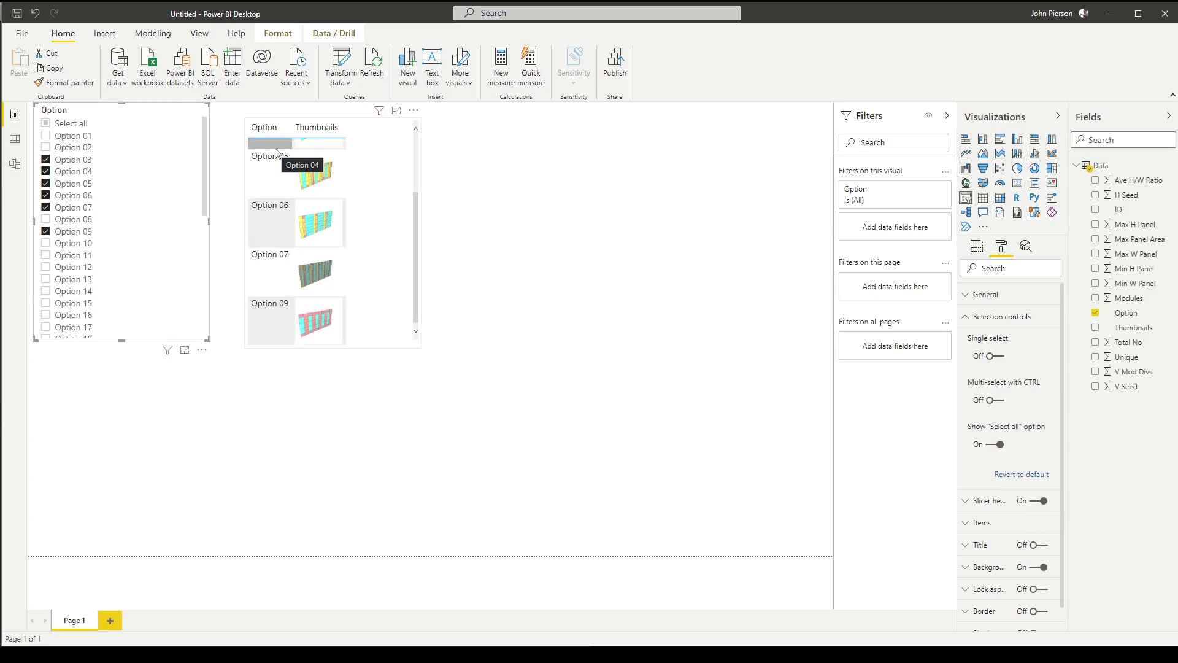
{"action": "scroll", "coordinate": [368, 230], "scroll_direction": "up", "scroll_amount": 3}
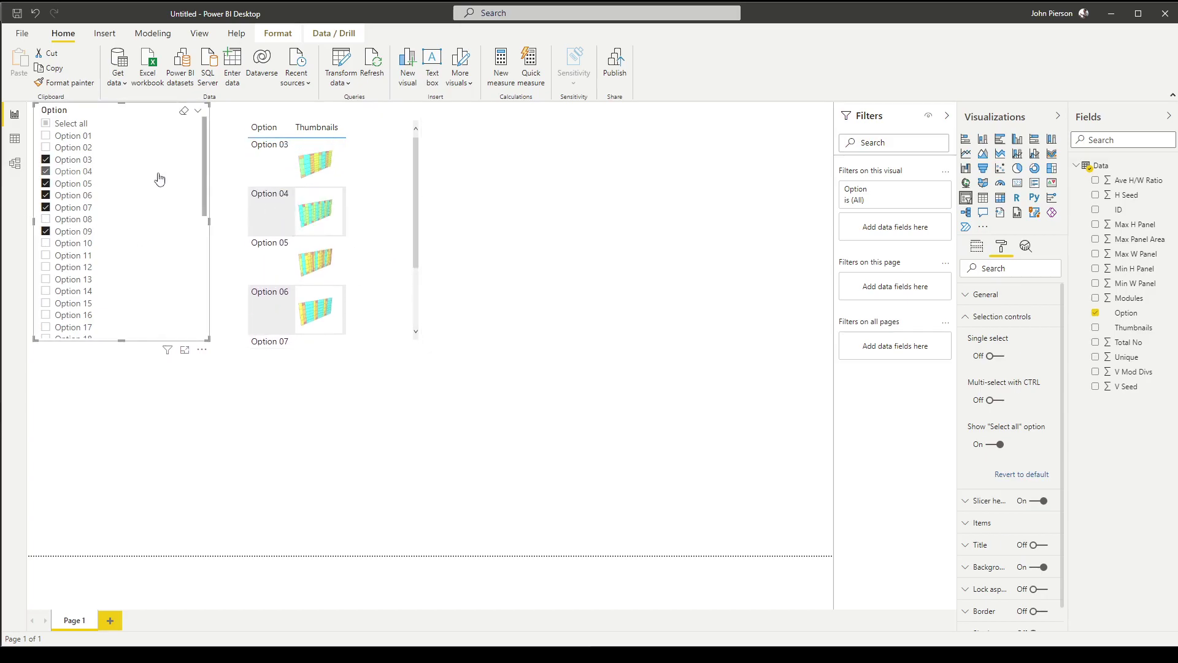
Step: Move the slicer down slightly to line up with the table, collapse its selection controls settings and deselect it
{"action": "left_click_drag", "start_coordinate": [160, 179], "coordinate": [160, 194]}
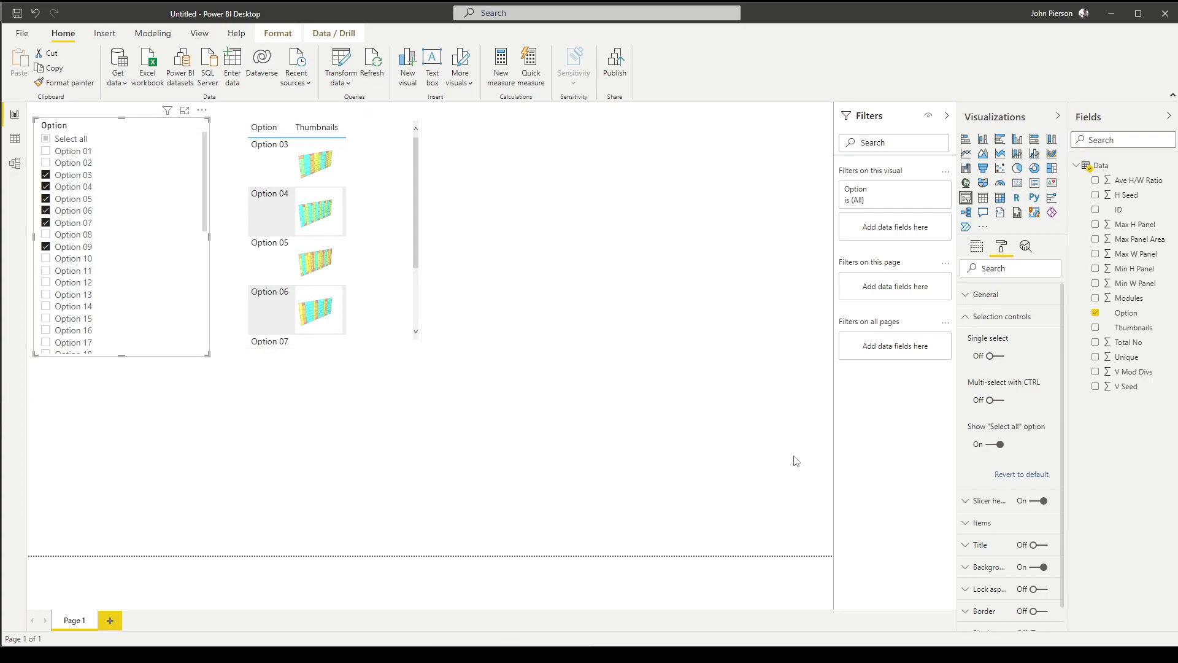
{"action": "left_click", "coordinate": [973, 317]}
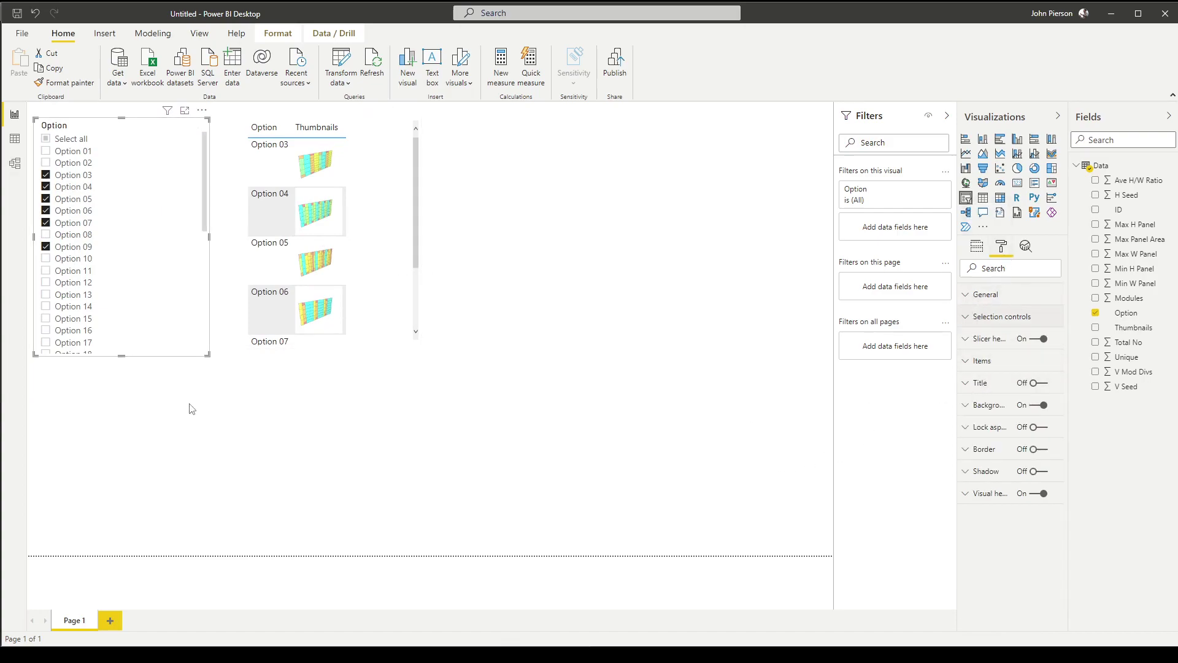
{"action": "left_click", "coordinate": [403, 394]}
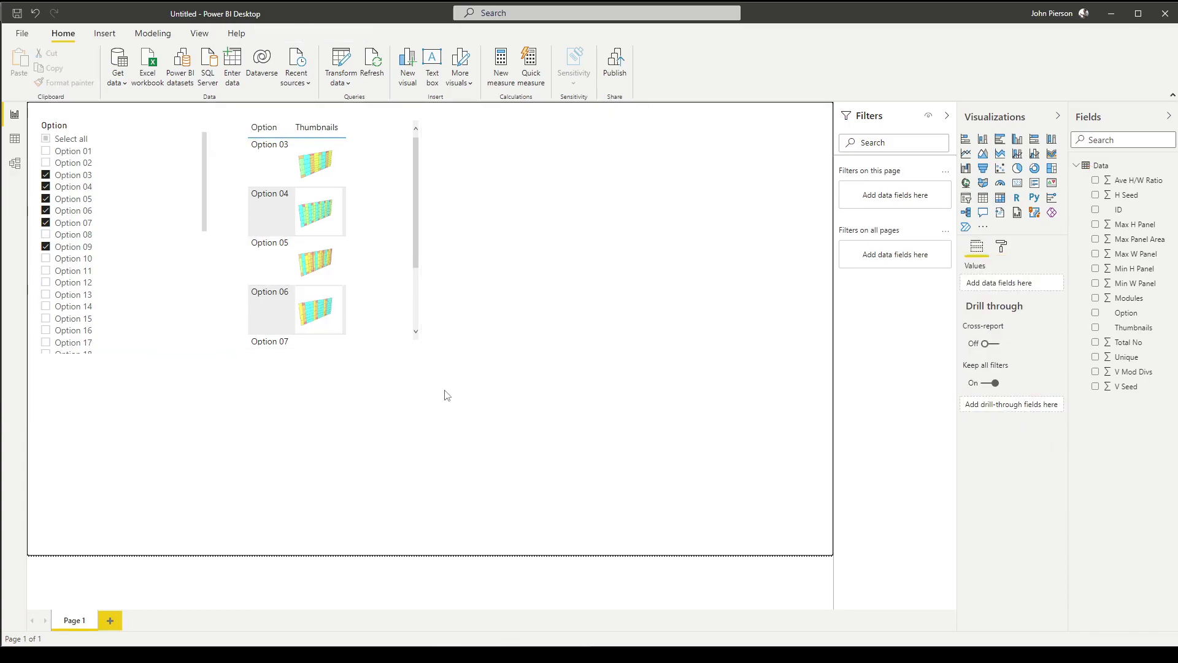
Step: Add a 100% stacked bar chart beside the thumbnail table and extend its height to roughly match the table
{"action": "left_click", "coordinate": [1041, 143]}
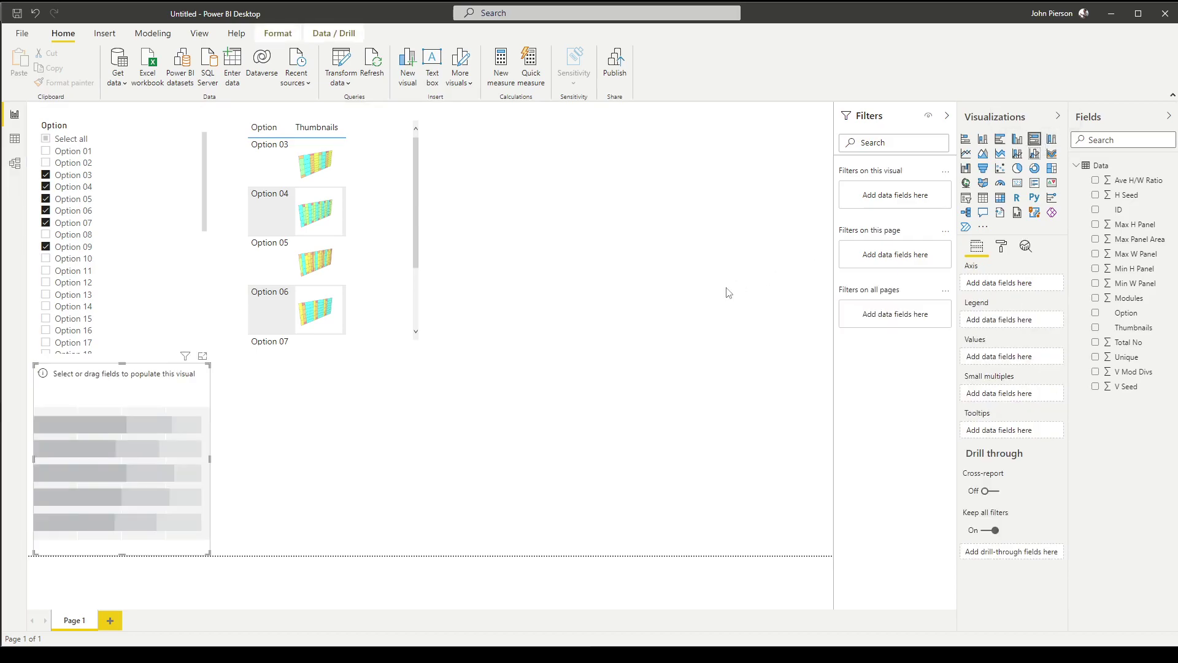
{"action": "left_click_drag", "start_coordinate": [150, 417], "coordinate": [618, 172]}
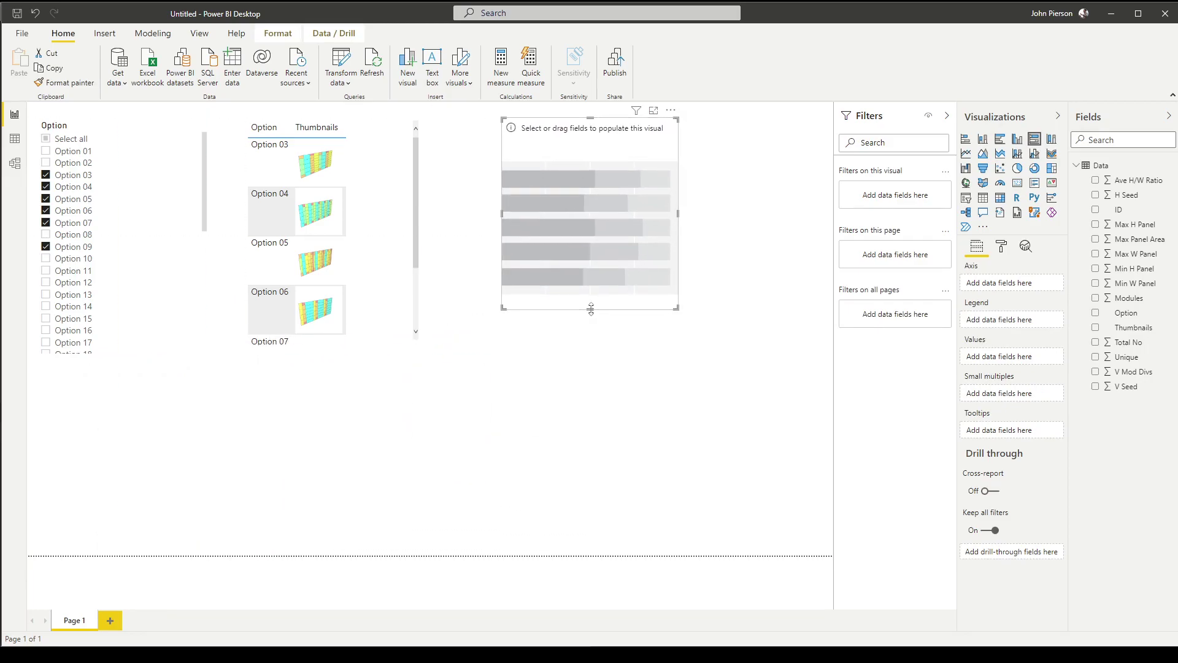
{"action": "left_click_drag", "start_coordinate": [590, 310], "coordinate": [589, 347]}
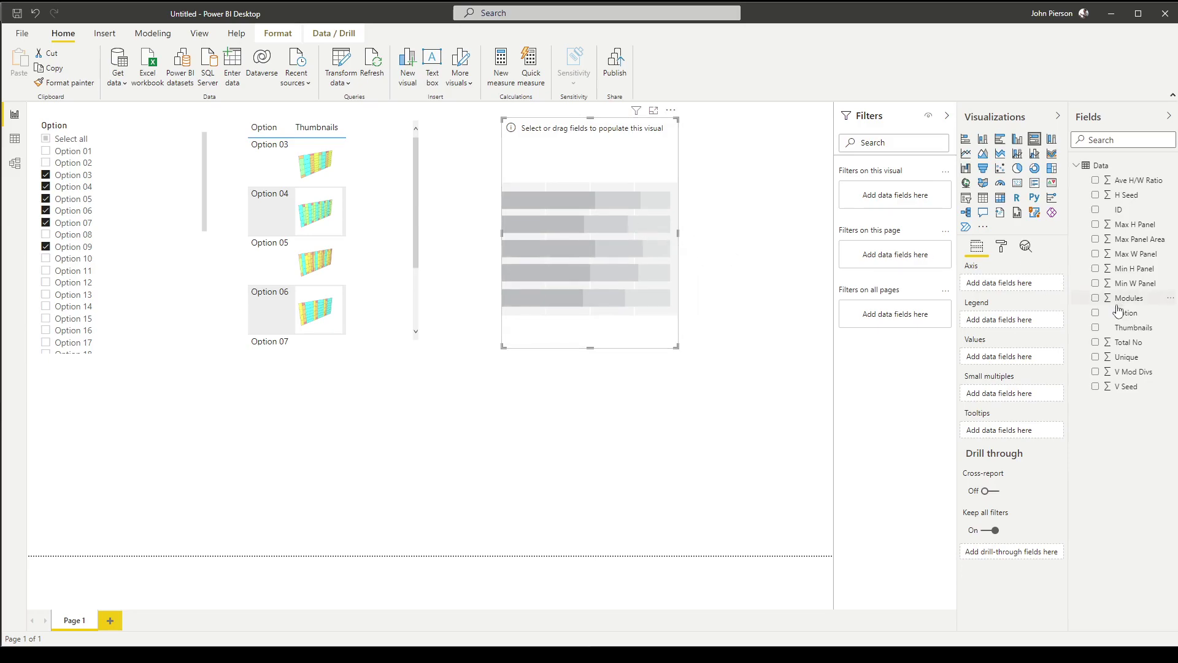
Step: Populate the bar chart with Unique and Total No as values and Option as the axis, and deselect it
{"action": "left_click_drag", "start_coordinate": [1138, 363], "coordinate": [1035, 374]}
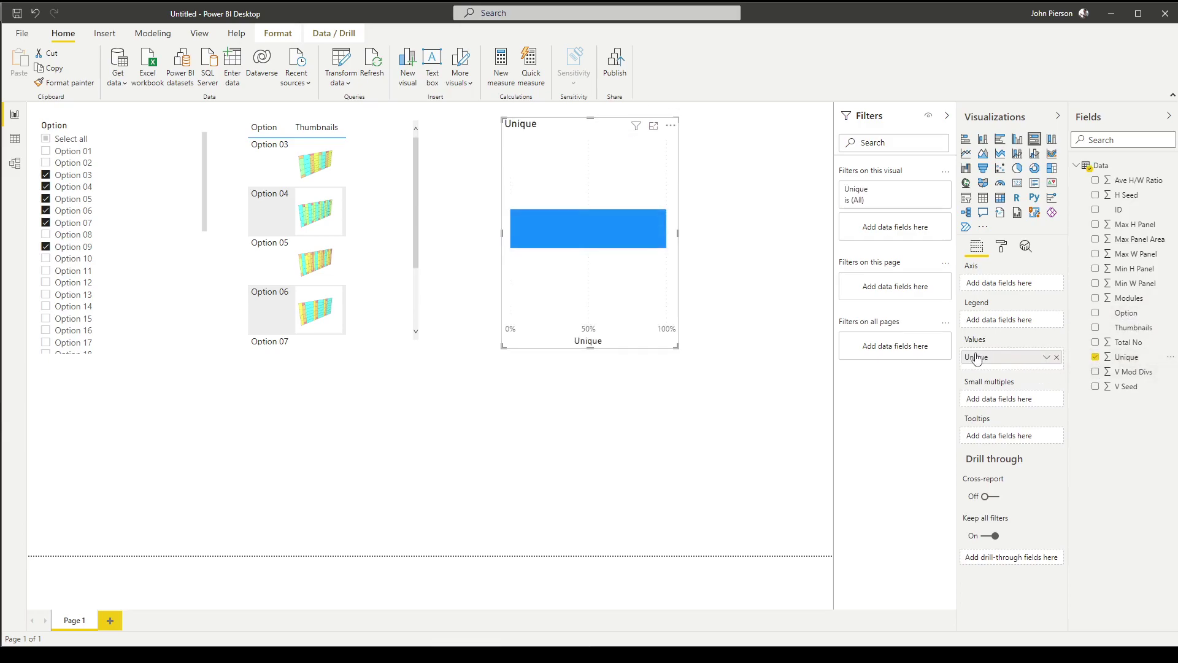
{"action": "left_click_drag", "start_coordinate": [1128, 345], "coordinate": [1031, 375]}
{"action": "left_click", "coordinate": [1096, 313]}
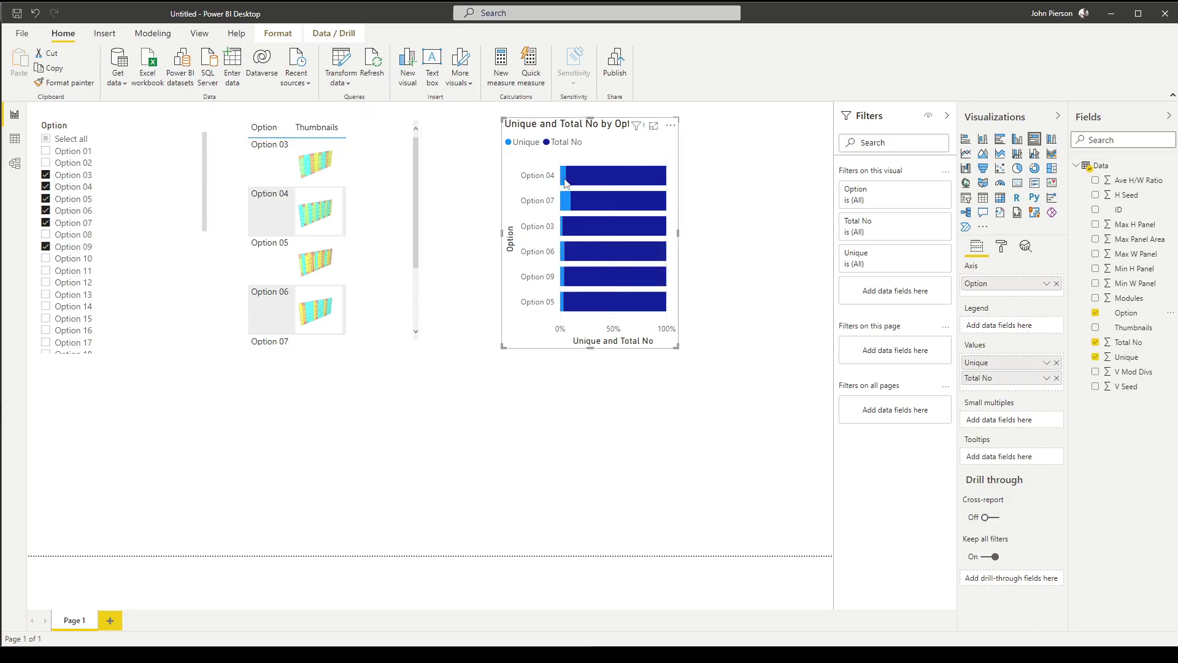
{"action": "mouse_move", "coordinate": [565, 182]}
{"action": "left_click", "coordinate": [502, 403]}
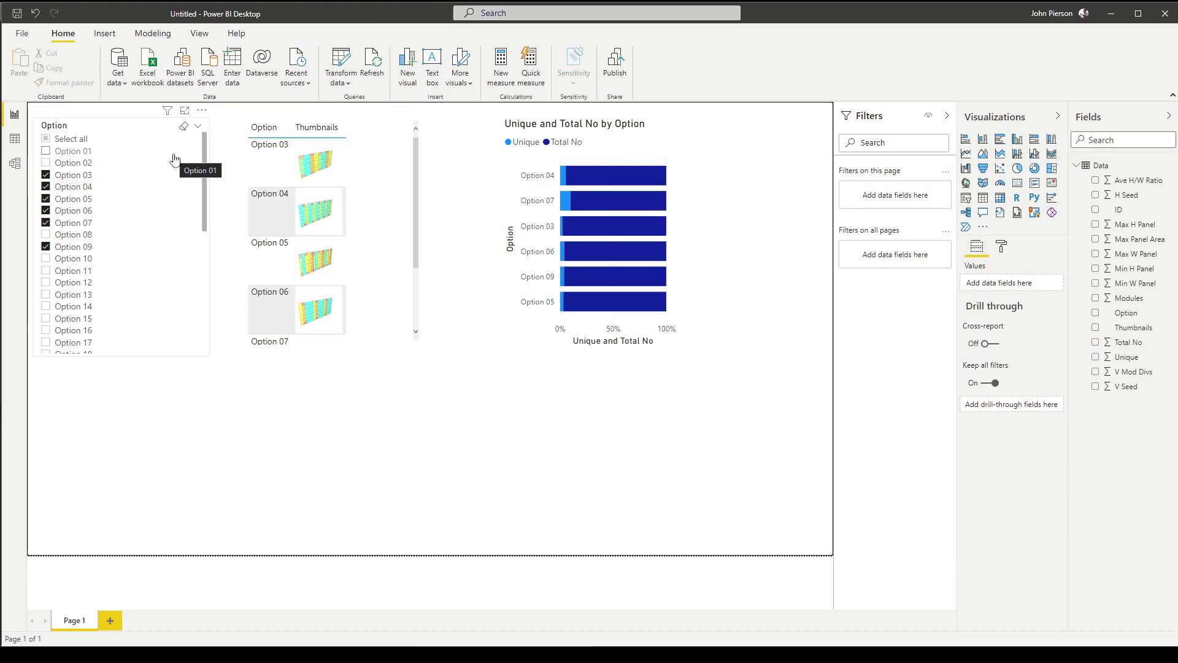
Step: Clear the Option slicer's selection and look through all options in the bar chart
{"action": "left_click", "coordinate": [184, 127]}
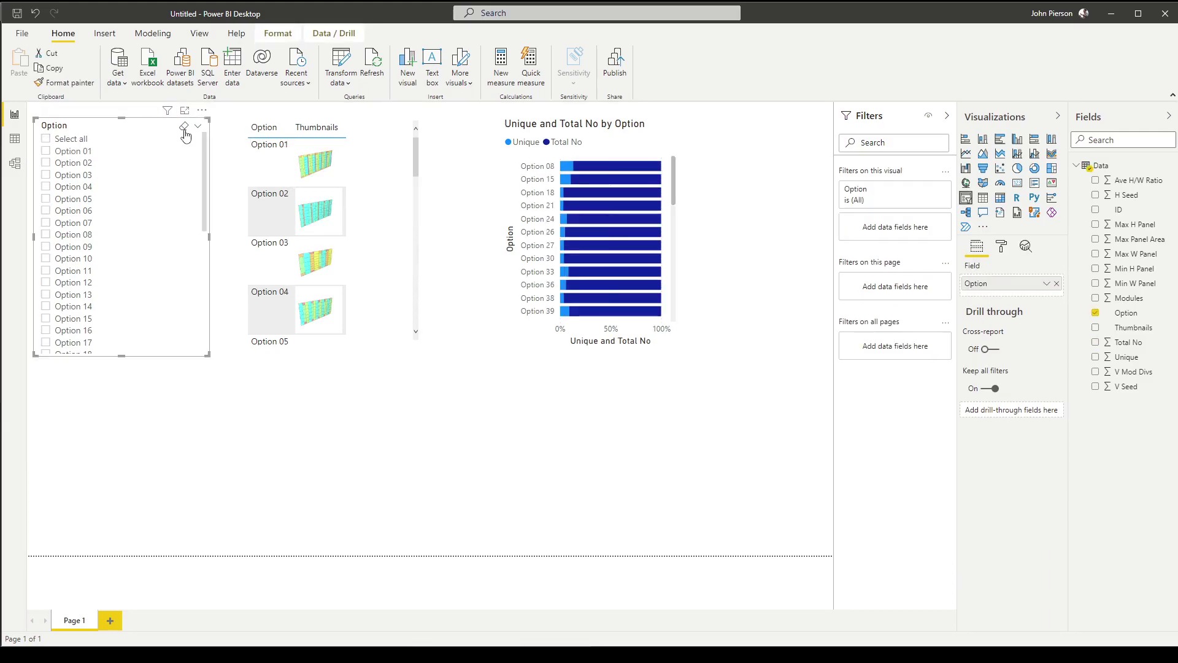
{"action": "scroll", "coordinate": [623, 191], "scroll_direction": "down", "scroll_amount": 5}
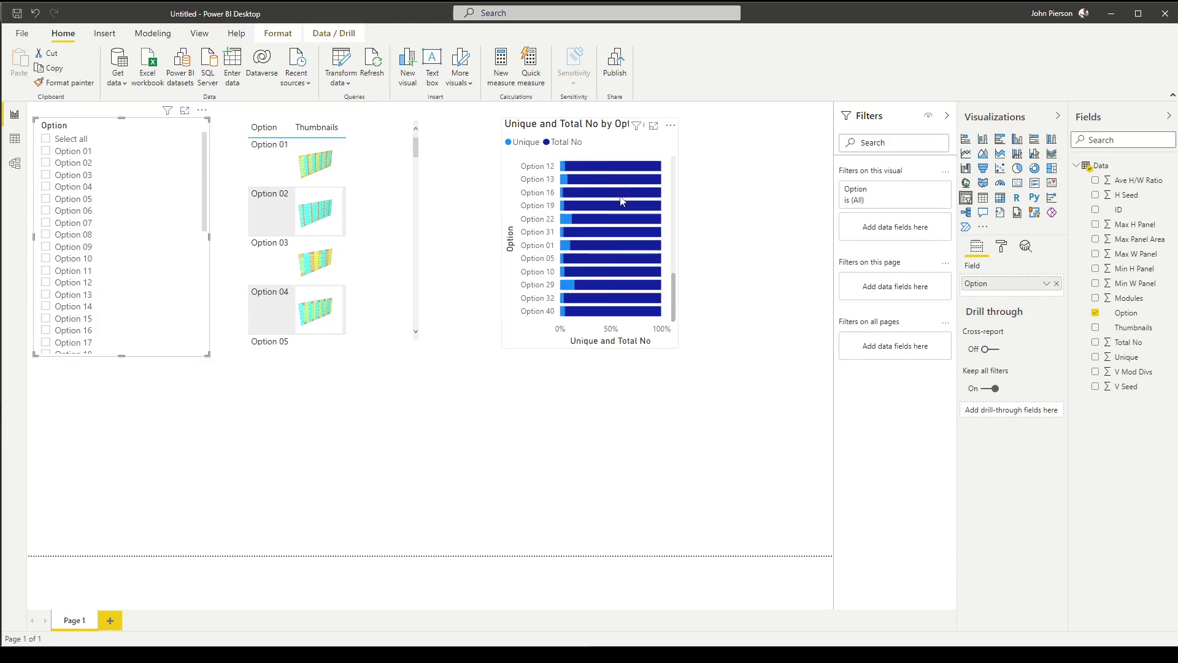
{"action": "scroll", "coordinate": [620, 203], "scroll_direction": "up", "scroll_amount": 5}
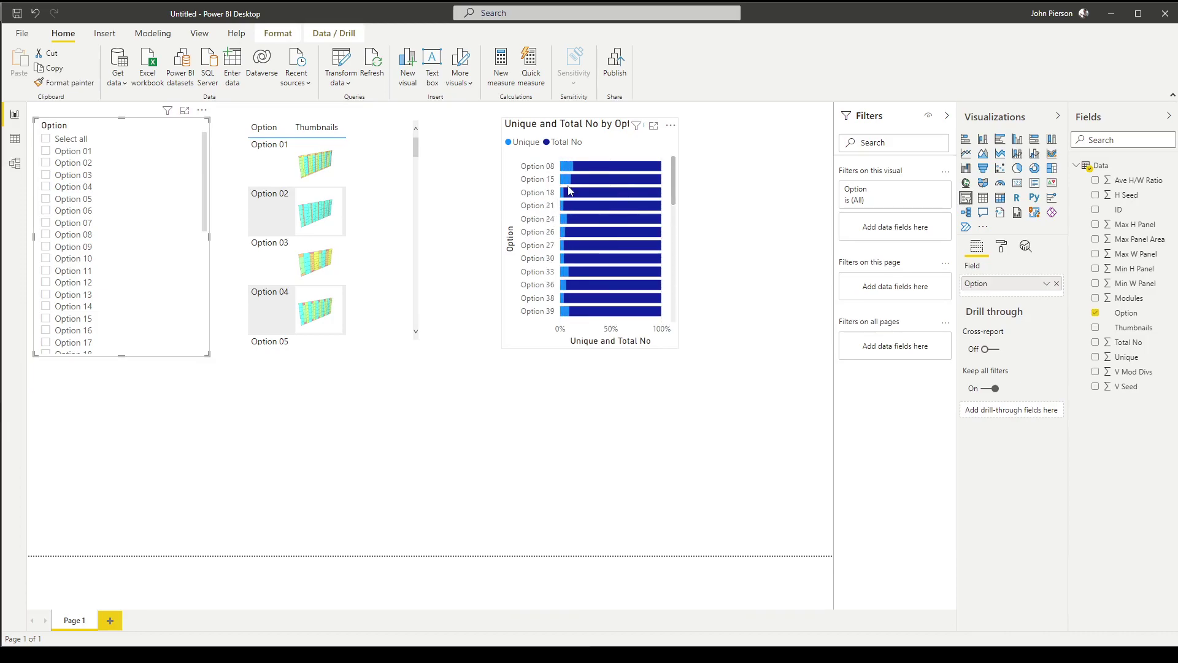
{"action": "scroll", "coordinate": [555, 215], "scroll_direction": "down", "scroll_amount": 3}
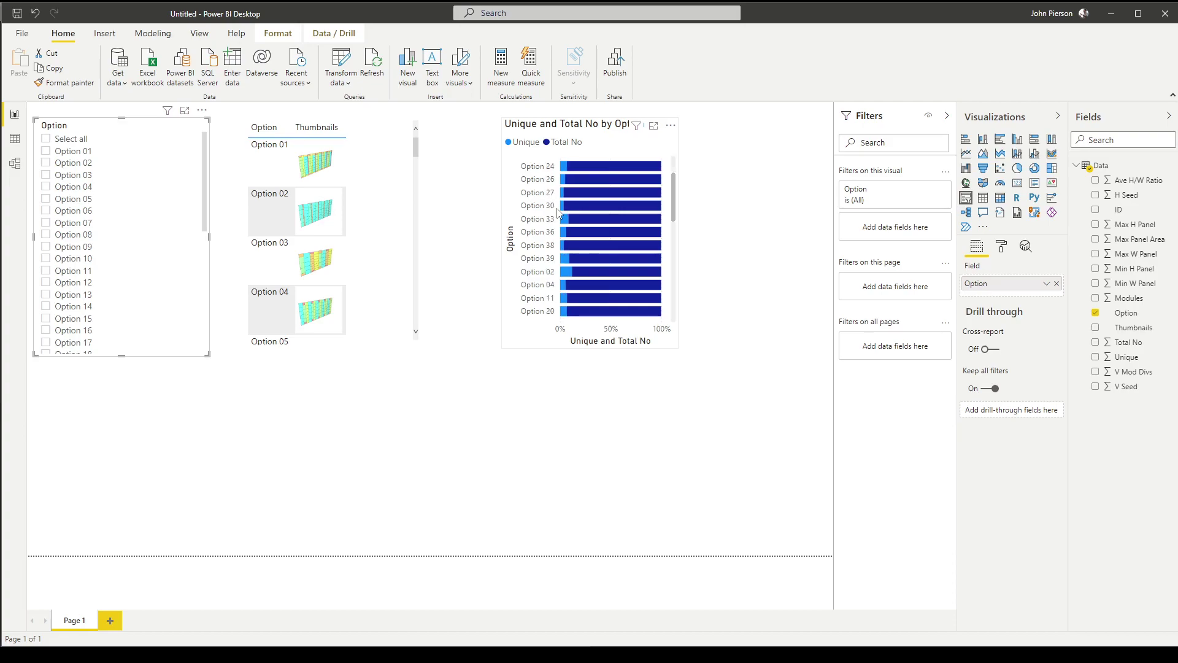
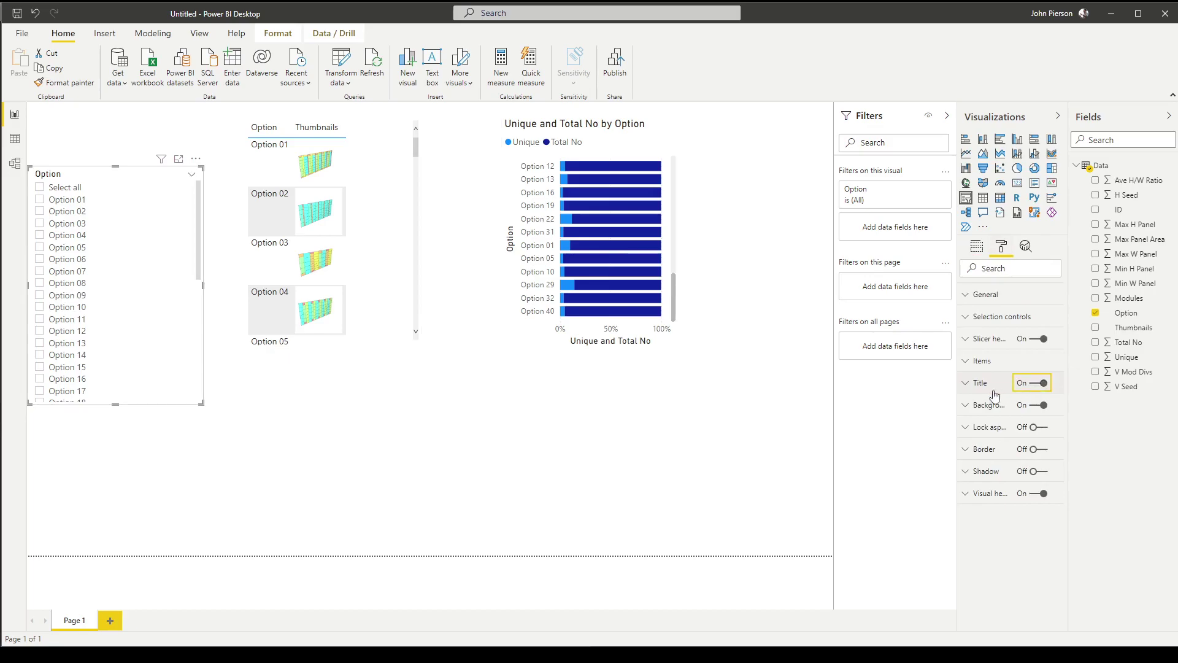
Step: Set the slicer's title text to "Select Options" and deselect the slicer
{"action": "left_click", "coordinate": [967, 387]}
{"action": "left_click", "coordinate": [1008, 418]}
{"action": "type", "text": "Sele"}
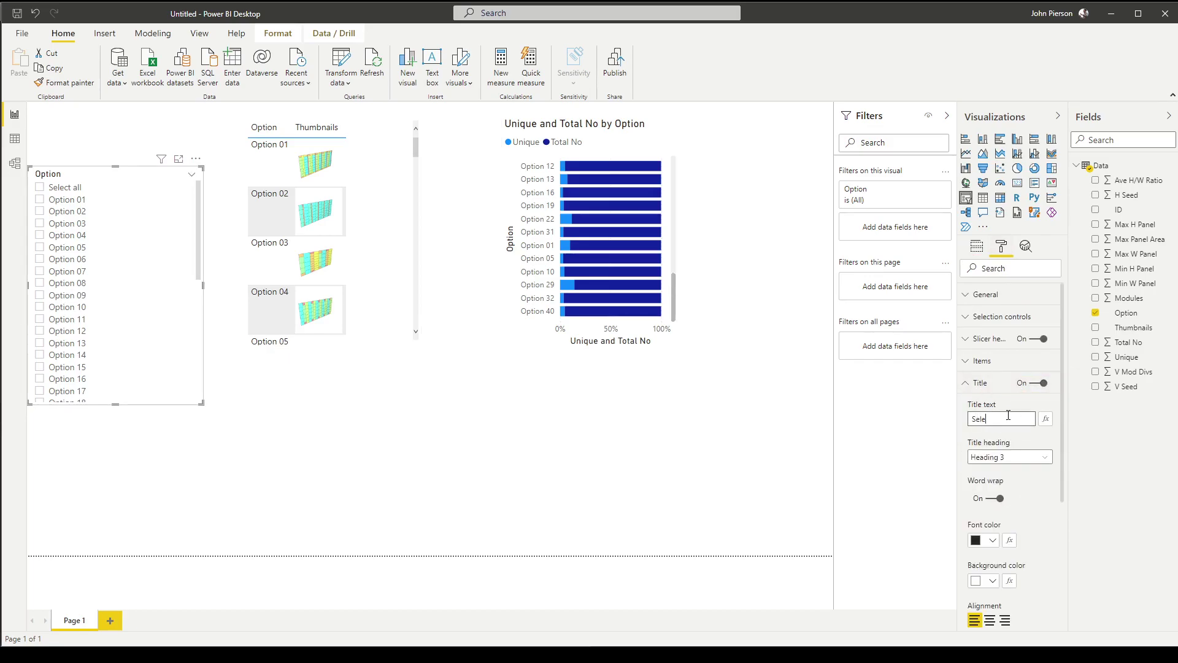
{"action": "type", "text": "ct Options"}
{"action": "left_click", "coordinate": [508, 542]}
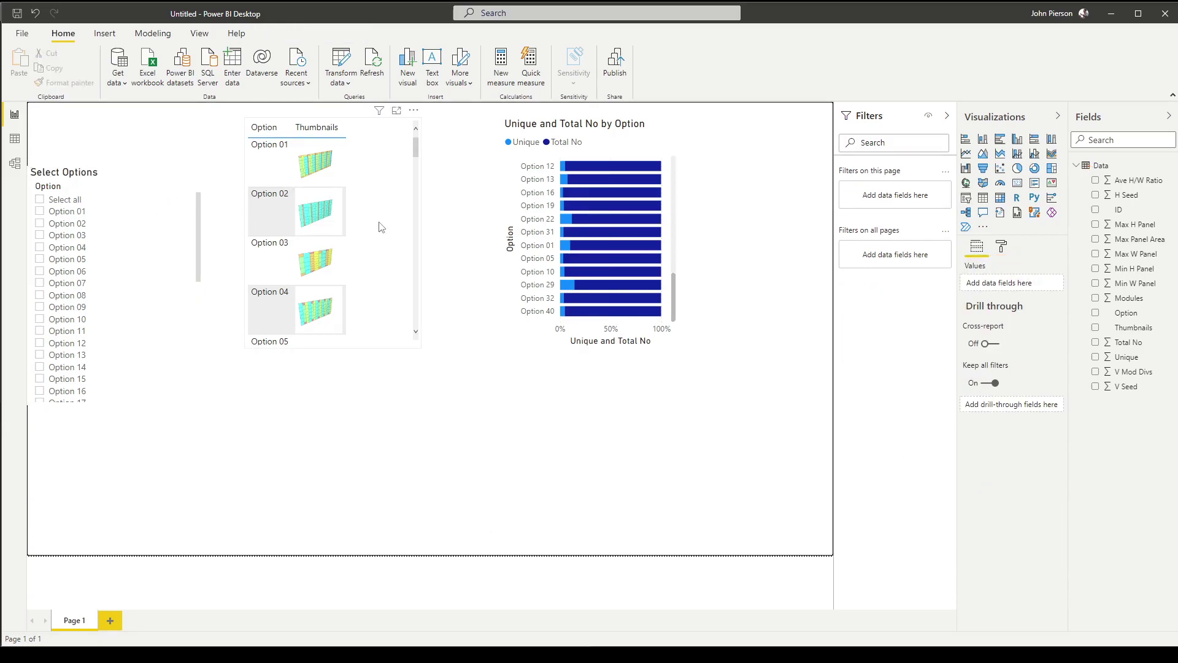
Step: Move the thumbnail table down level with the slicer and give it the title "Thumbnail Preview"
{"action": "left_click_drag", "start_coordinate": [380, 227], "coordinate": [382, 276]}
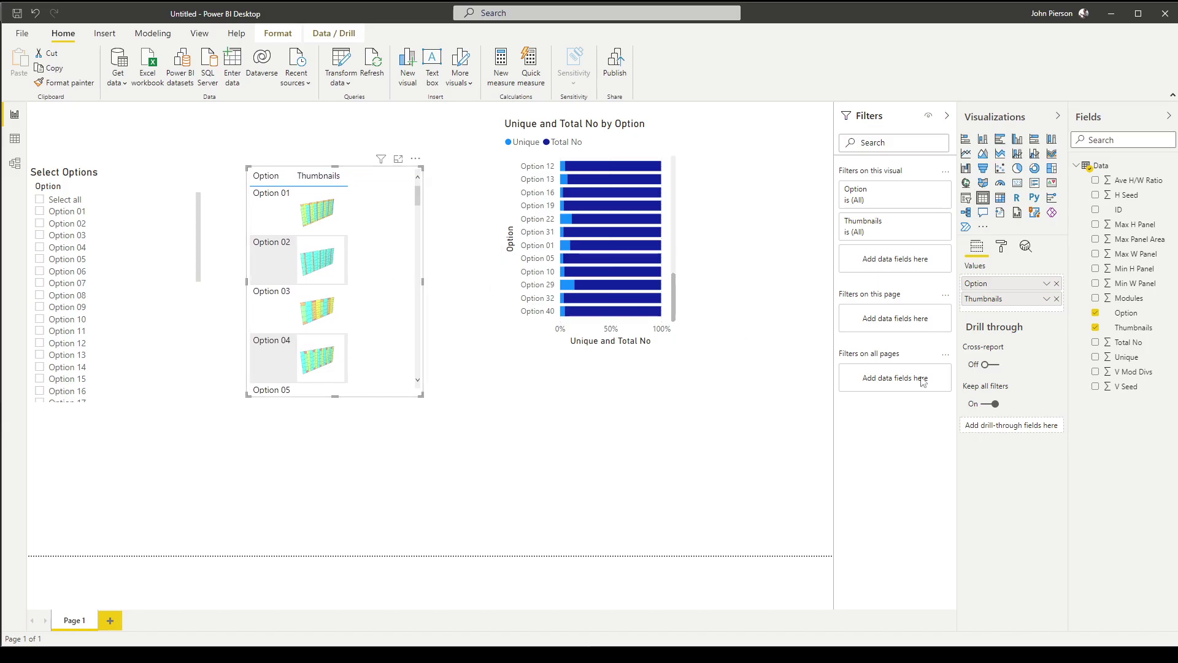
{"action": "left_click", "coordinate": [1003, 247]}
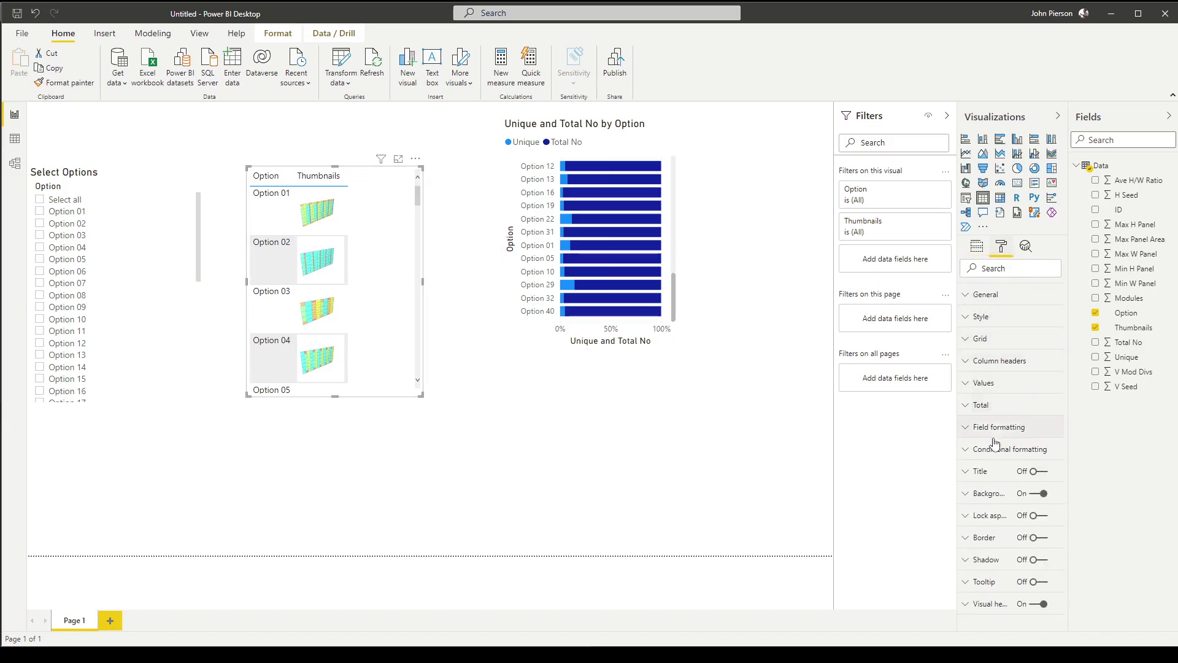
{"action": "left_click", "coordinate": [1034, 473]}
Step: Move the bar chart down level with the table, widen it, and extend its lower edge to align with the slicer
{"action": "left_click_drag", "start_coordinate": [574, 129], "coordinate": [574, 177]}
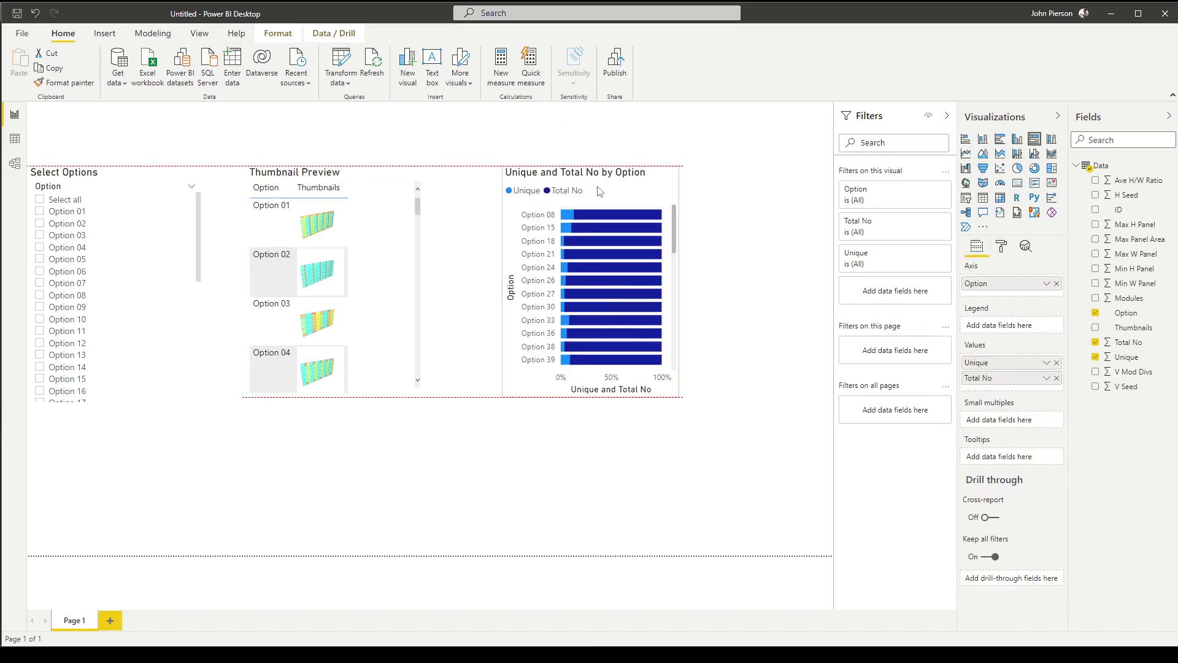
{"action": "left_click", "coordinate": [599, 192]}
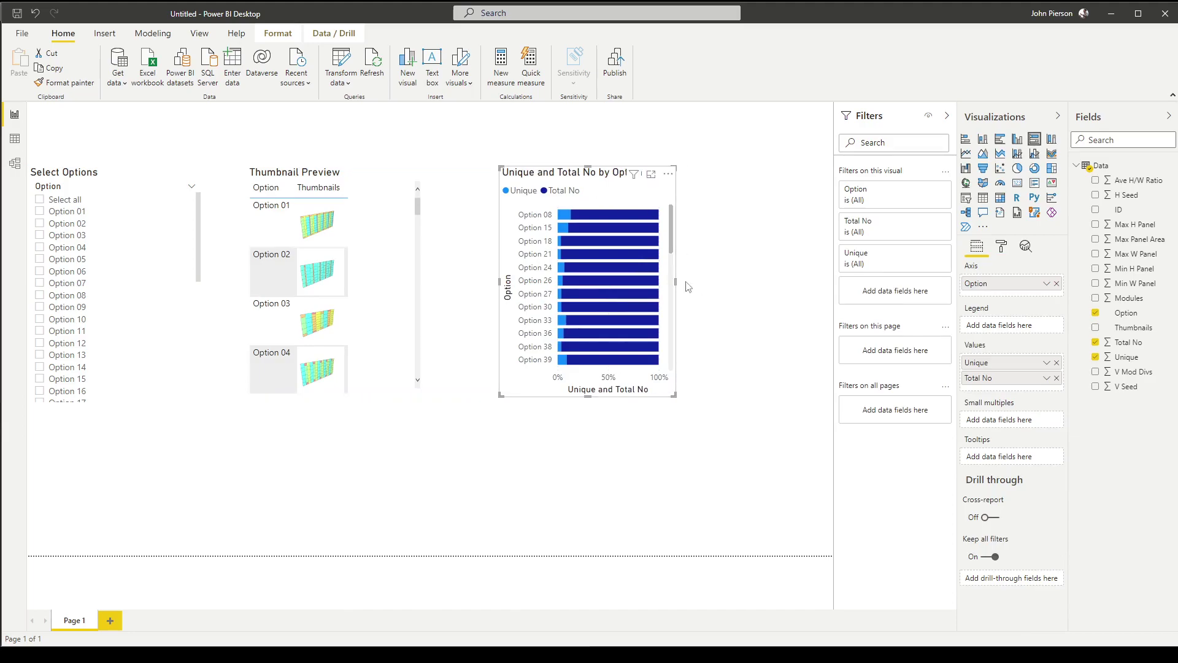
{"action": "left_click_drag", "start_coordinate": [675, 282], "coordinate": [753, 287]}
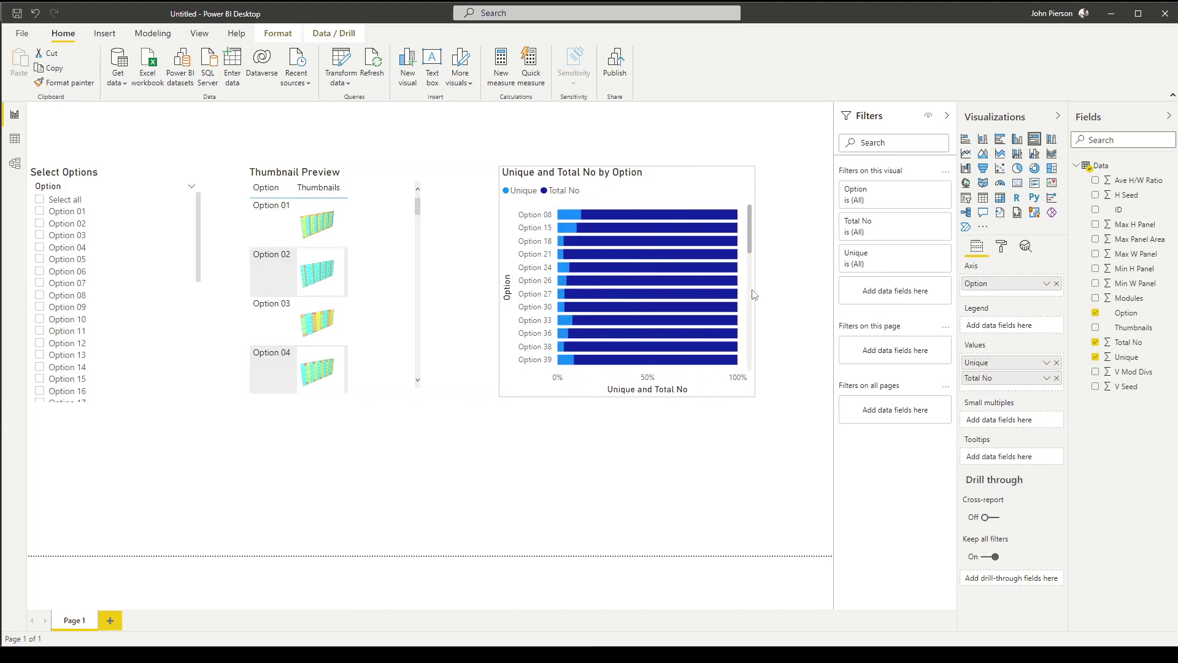
{"action": "left_click", "coordinate": [629, 399]}
{"action": "left_click_drag", "start_coordinate": [627, 397], "coordinate": [629, 408]}
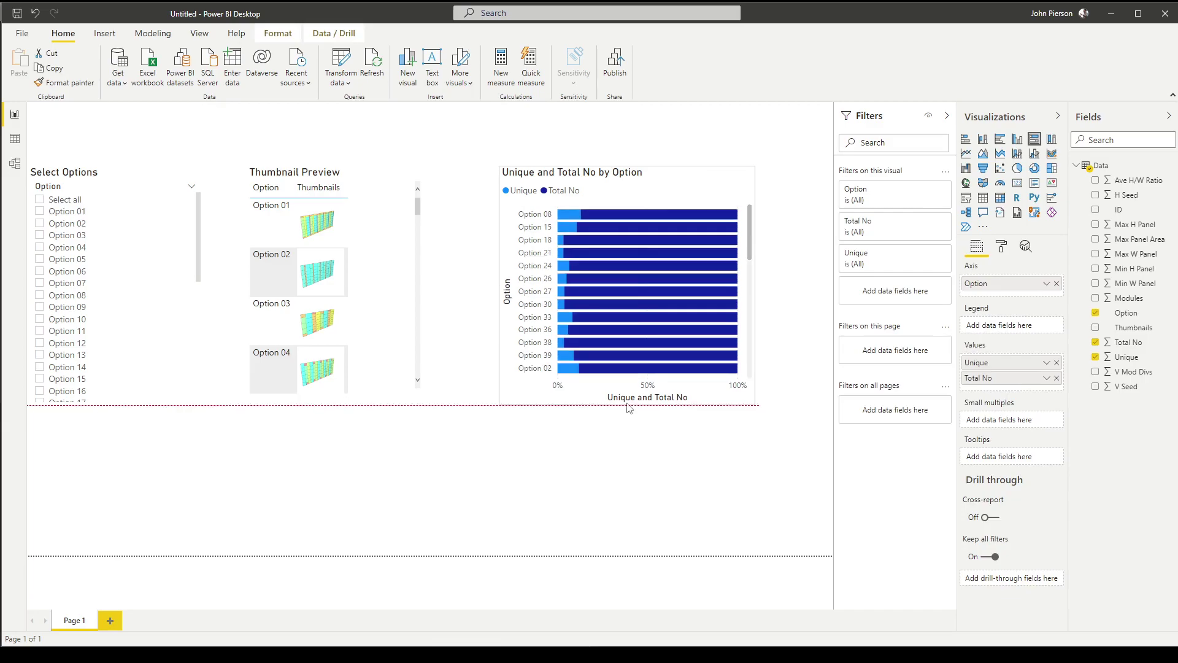
{"action": "left_click", "coordinate": [629, 410]}
Step: Insert a text box reading "Curtain Wall Panel Optioneering" and set its font size to 24
{"action": "left_click", "coordinate": [115, 37]}
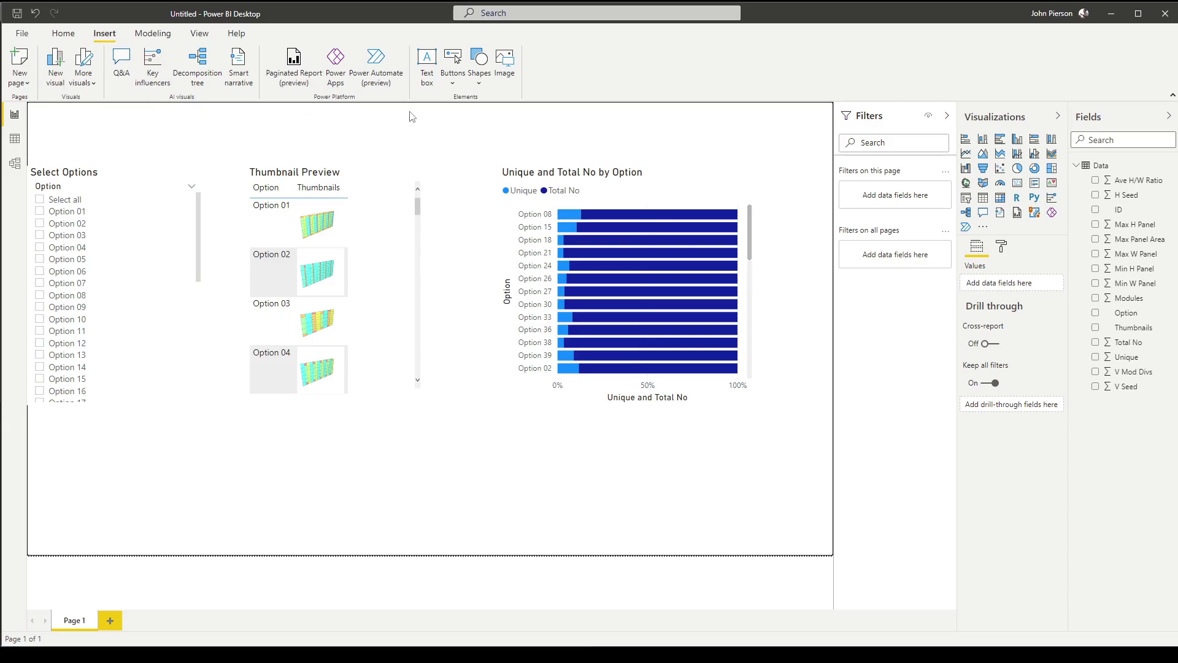
{"action": "left_click", "coordinate": [426, 65]}
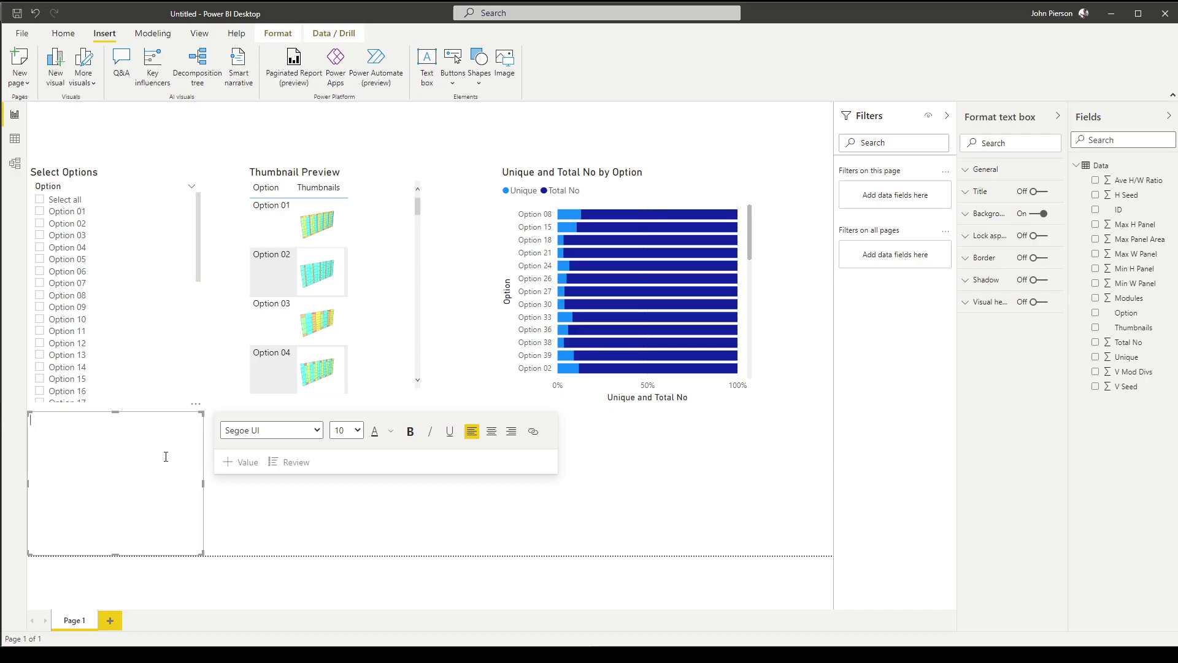
{"action": "type", "text": "Curtain Wall Panel Optioneering"}
{"action": "left_click_drag", "start_coordinate": [150, 421], "coordinate": [30, 420]}
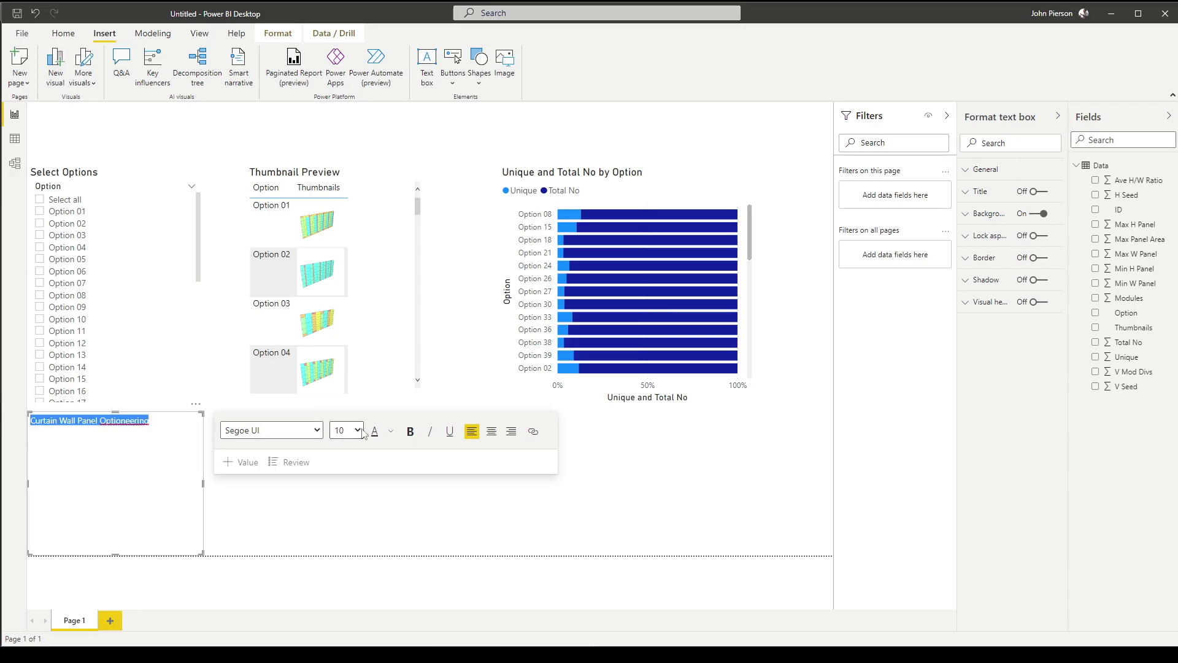
{"action": "left_click", "coordinate": [357, 430]}
{"action": "left_click", "coordinate": [341, 304]}
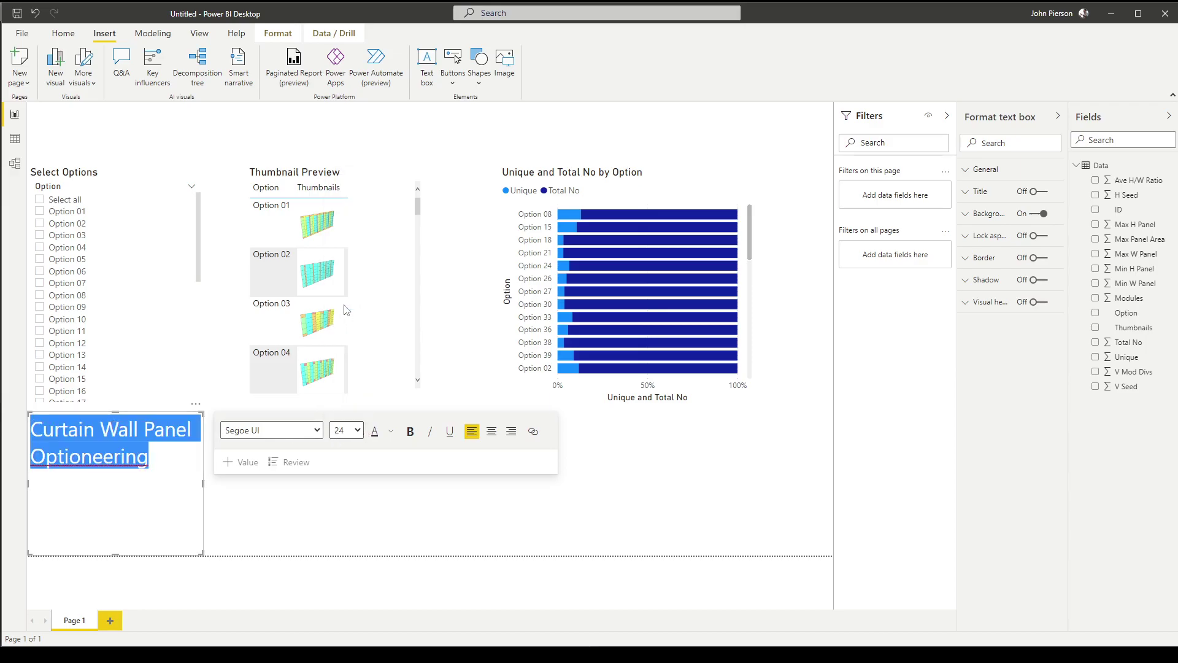
Step: Set the heading's font to Arial Black and widen the text box so the heading fits on one line
{"action": "left_click_drag", "start_coordinate": [204, 482], "coordinate": [322, 485]}
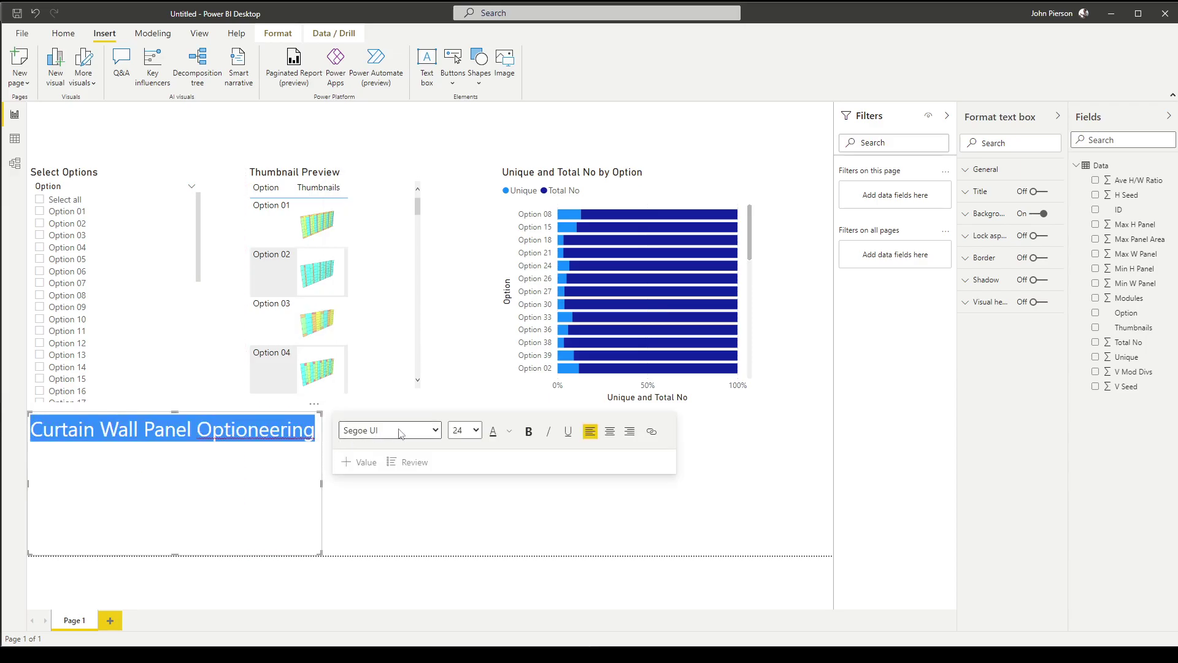
{"action": "left_click", "coordinate": [390, 430]}
{"action": "scroll", "coordinate": [406, 283], "scroll_direction": "up", "scroll_amount": 2}
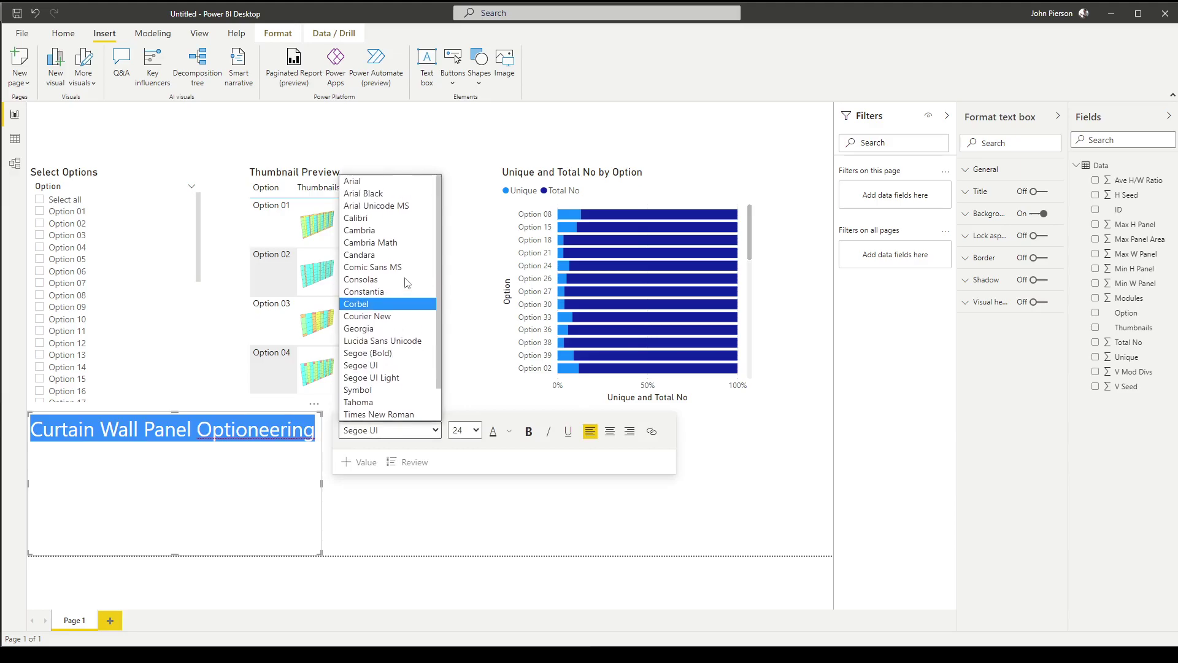
{"action": "key", "text": "Escape"}
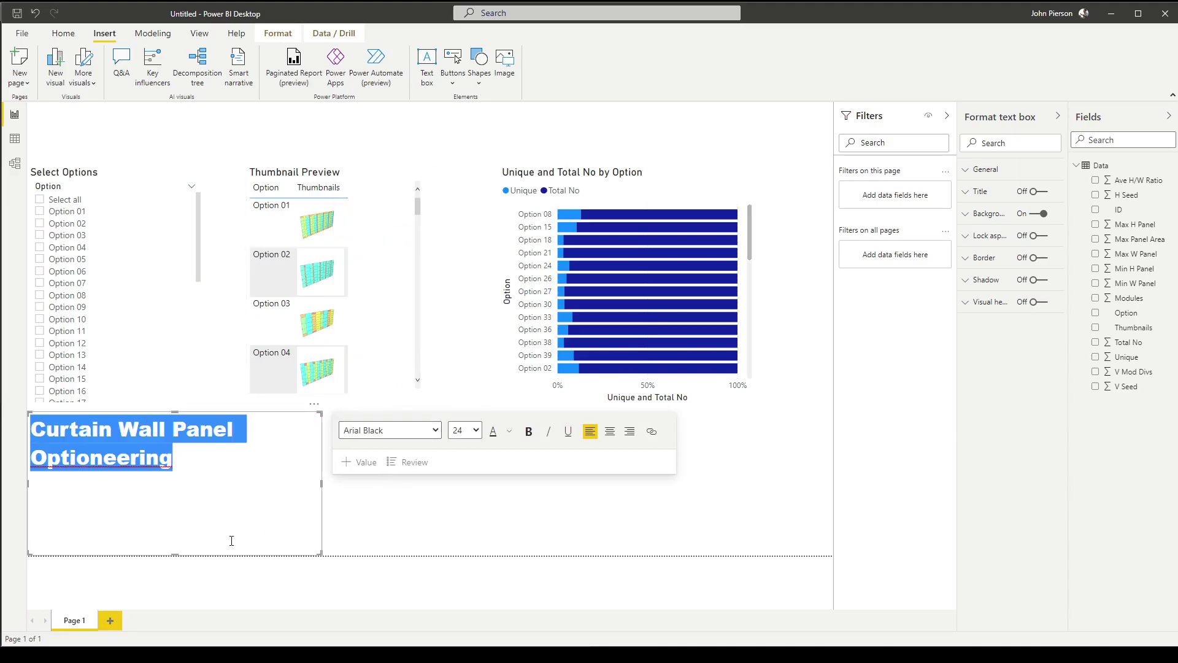
{"action": "left_click_drag", "start_coordinate": [322, 484], "coordinate": [404, 485]}
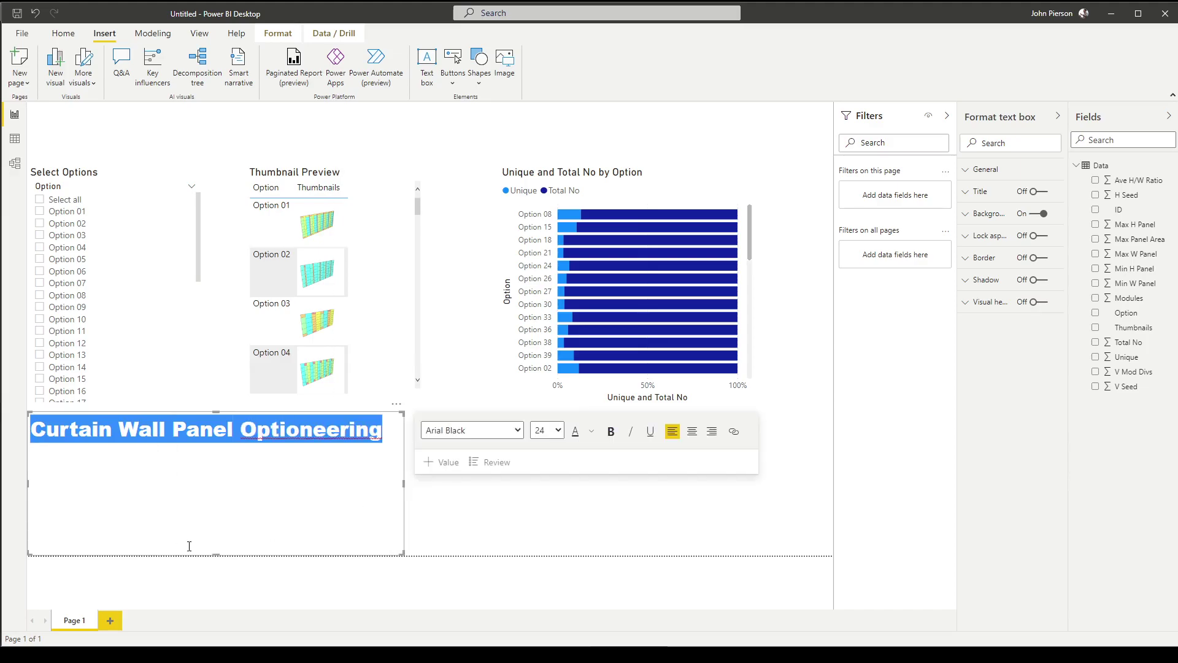
Step: Reduce the heading text box's height and move it to the top of the report page above the visuals
{"action": "left_click_drag", "start_coordinate": [213, 553], "coordinate": [227, 470]}
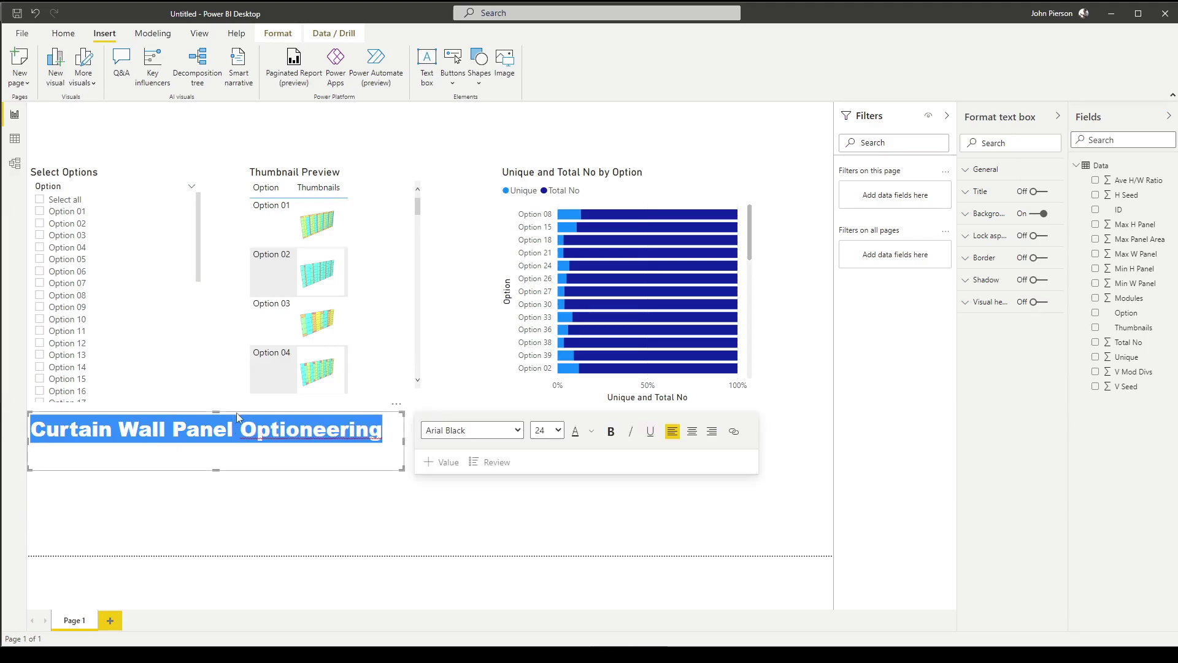
{"action": "left_click_drag", "start_coordinate": [236, 414], "coordinate": [225, 109]}
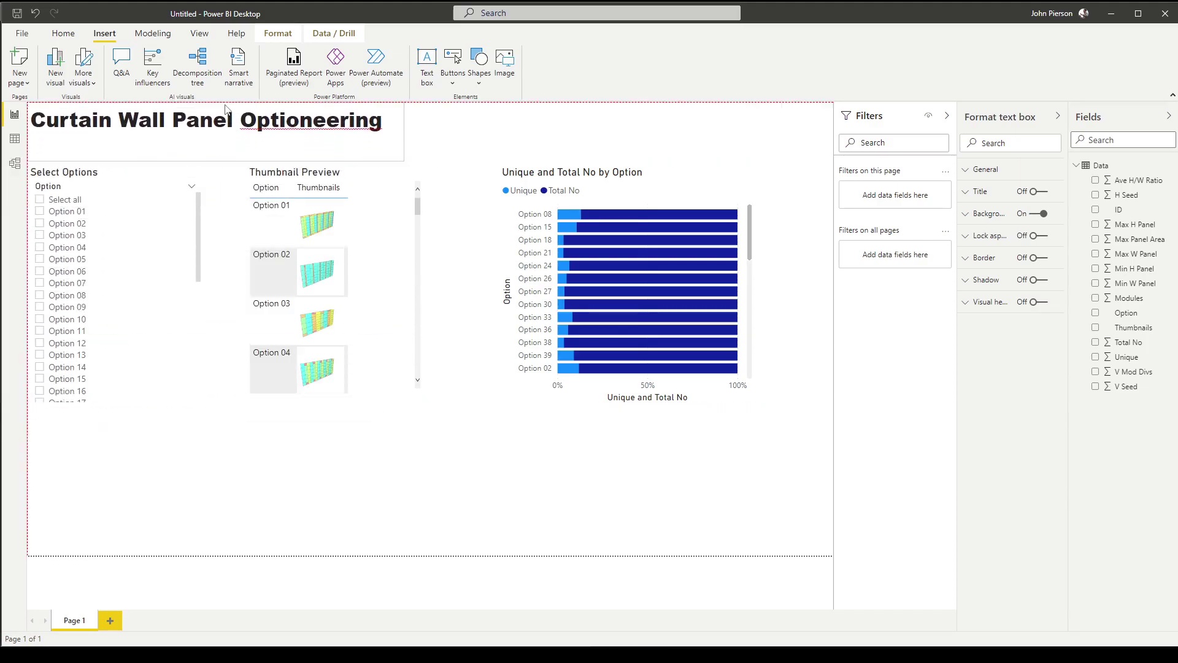
{"action": "left_click", "coordinate": [406, 465]}
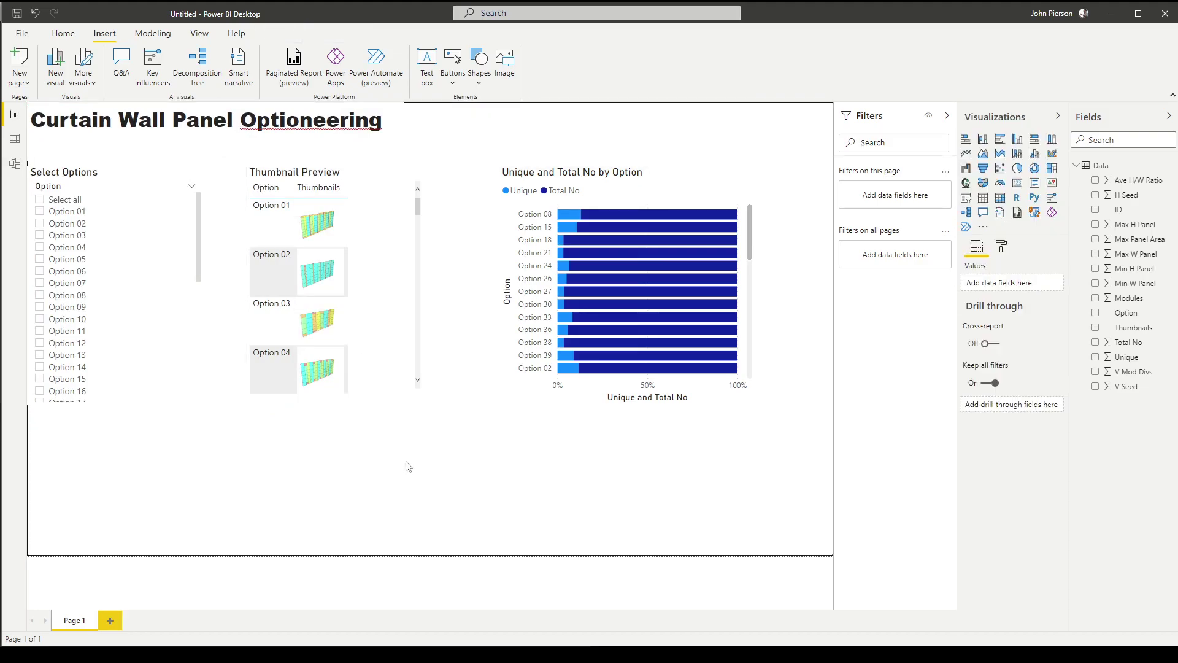
Step: Apply the built-in dark grey theme to the report
{"action": "left_click", "coordinate": [68, 39]}
{"action": "left_click", "coordinate": [199, 34]}
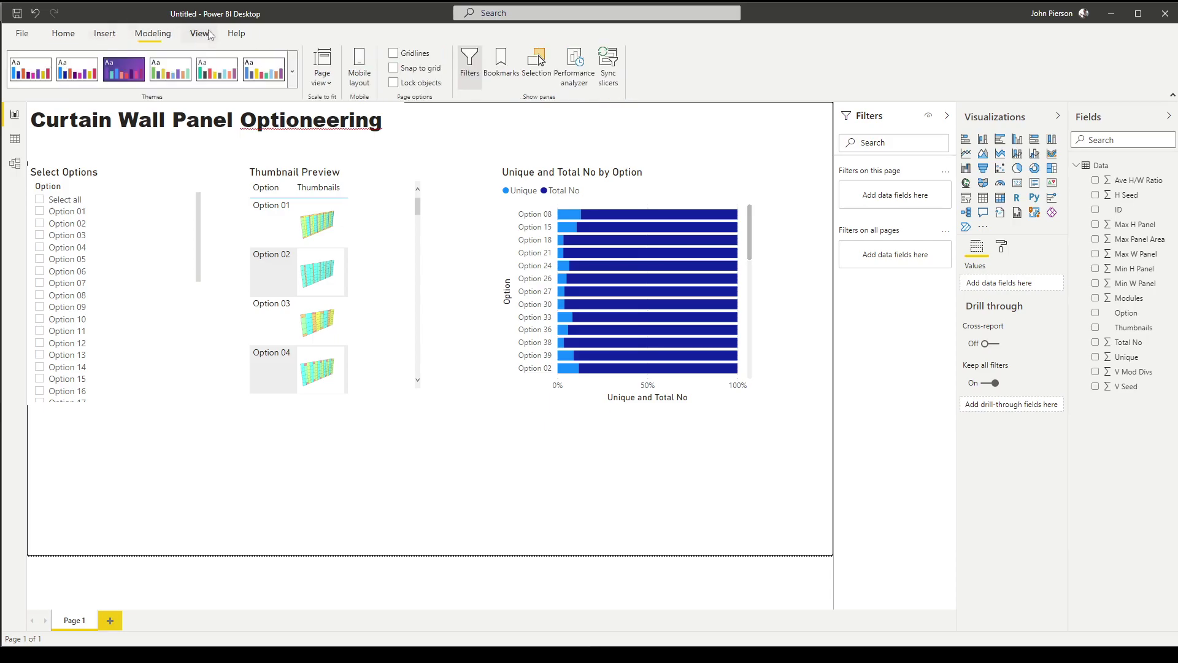
{"action": "left_click", "coordinate": [292, 71]}
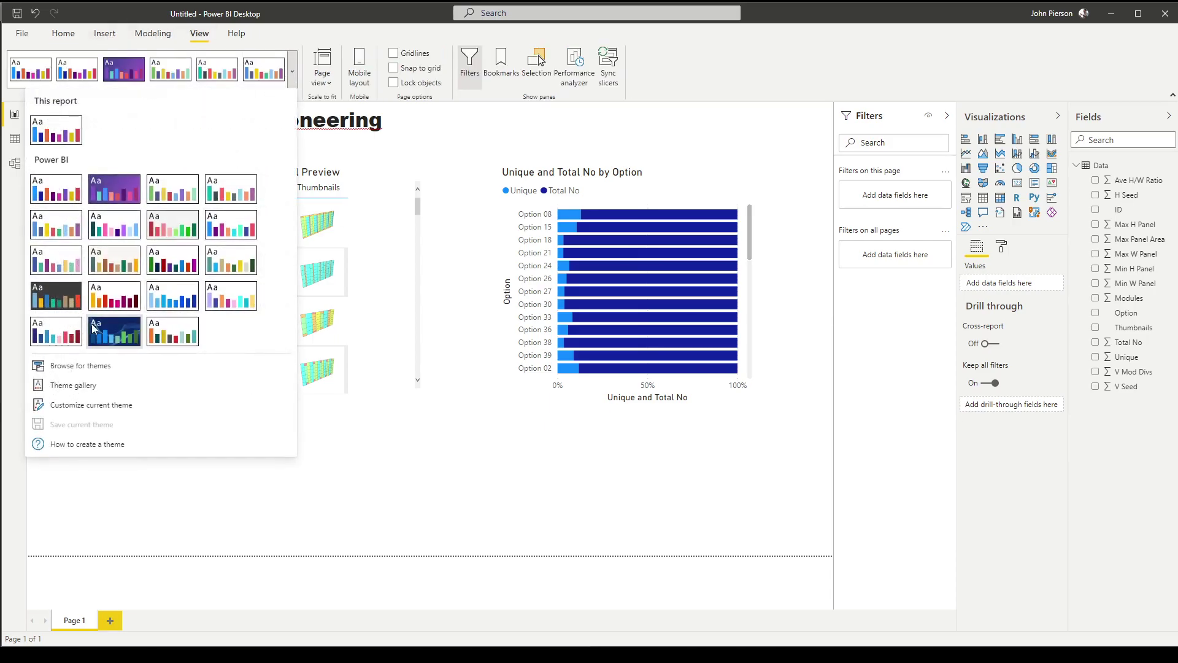
{"action": "left_click", "coordinate": [56, 297]}
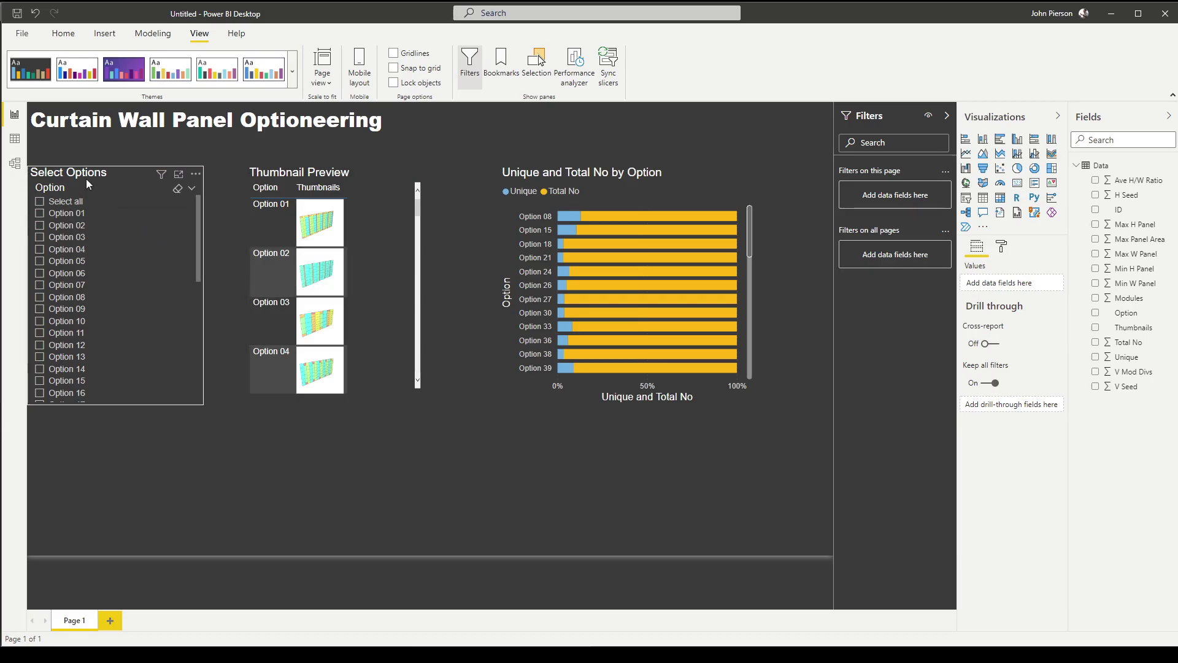
Step: Select Option 01 and then Option 02 in the thumbnail table to check the cross-highlighting in the bar chart
{"action": "left_click", "coordinate": [335, 259]}
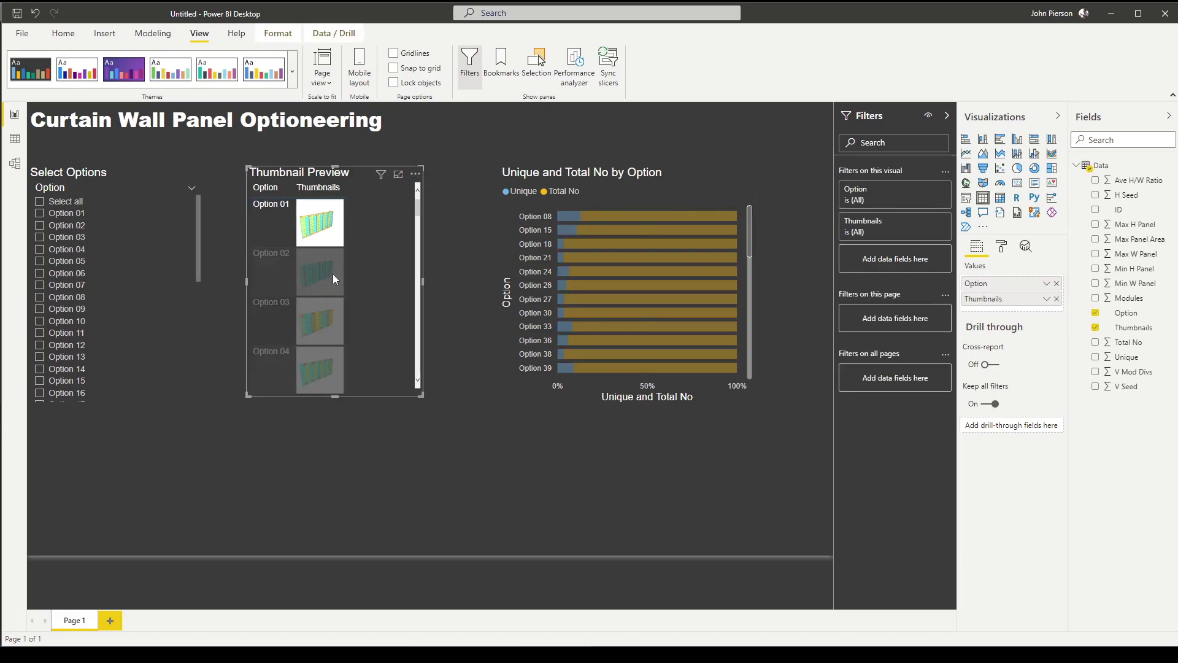
{"action": "left_click", "coordinate": [330, 274]}
{"action": "scroll", "coordinate": [626, 278], "scroll_direction": "up", "scroll_amount": 3}
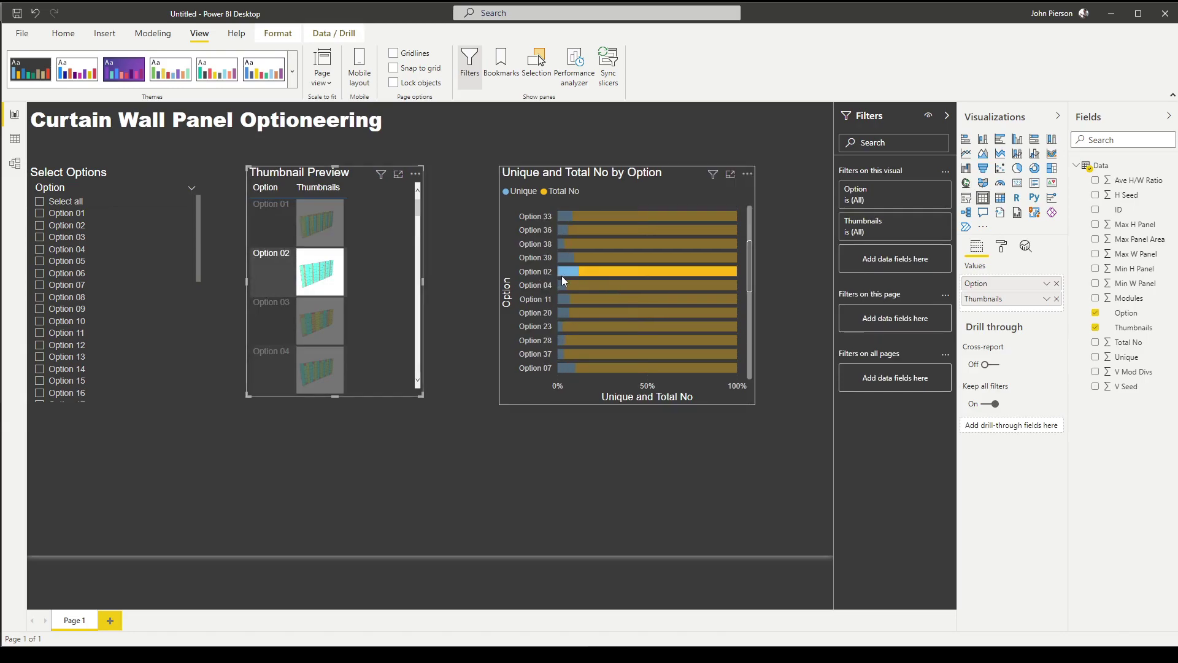
Step: Select Option 03 and then Option 04 in the thumbnail table to check the chart highlighting, then clear the selection
{"action": "left_click", "coordinate": [334, 322]}
{"action": "left_click", "coordinate": [329, 368]}
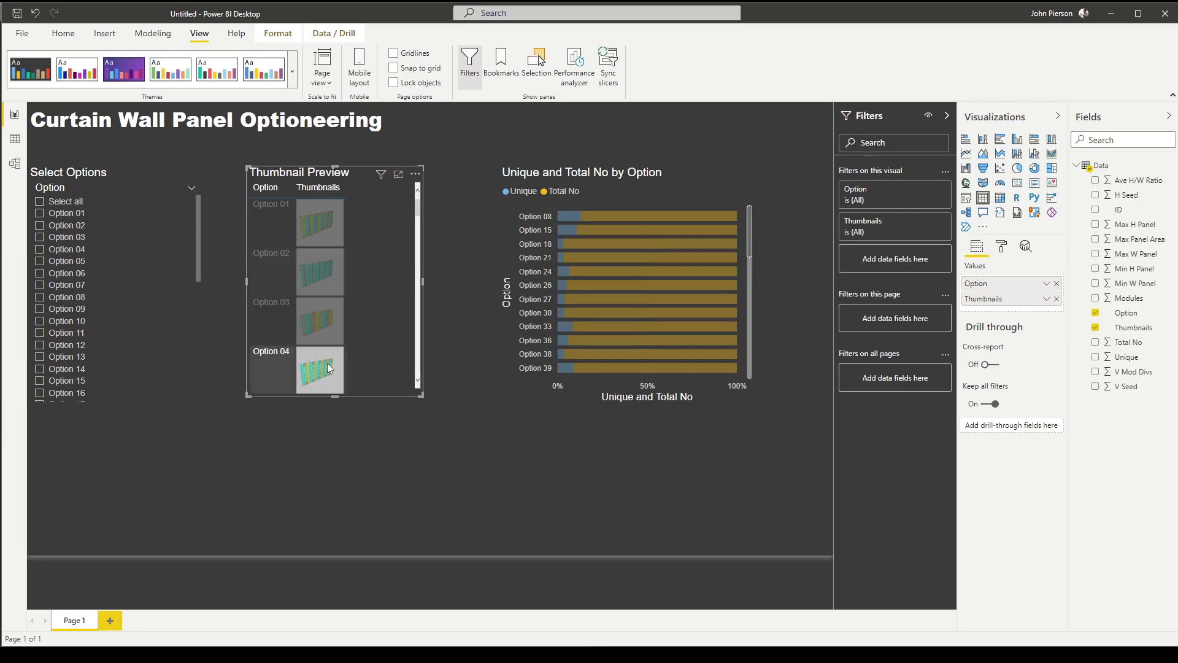
{"action": "left_click", "coordinate": [381, 347]}
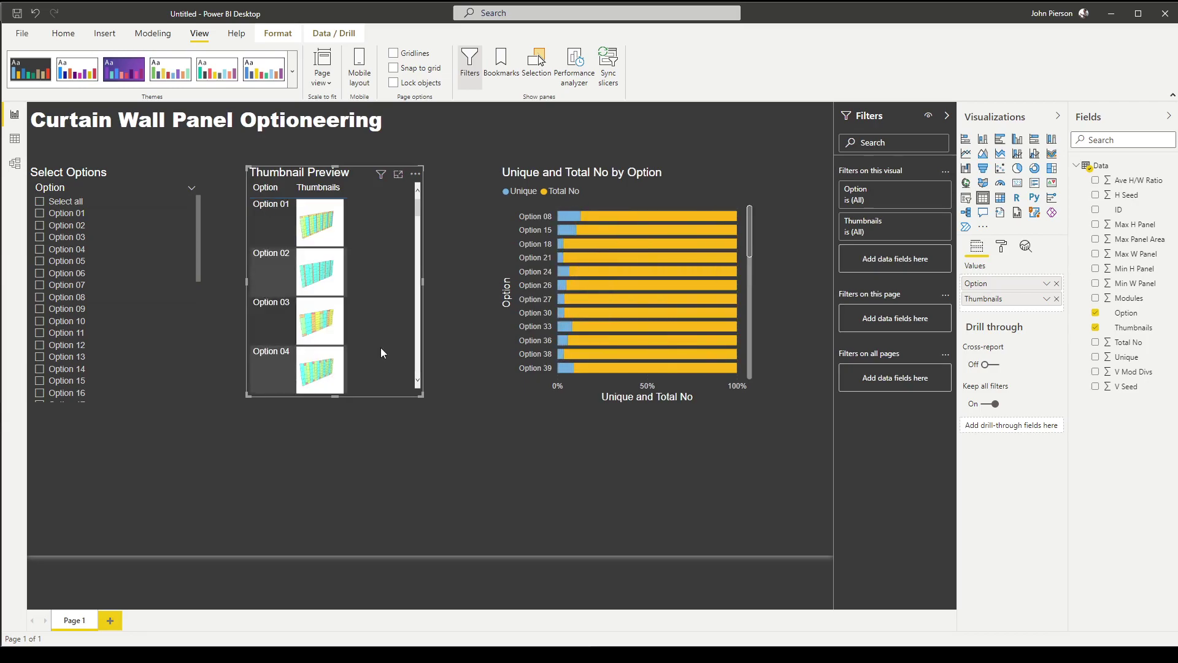
Step: Select the Option 26 and Option 30 bars in turn to check how they filter the thumbnail table, then clear the selection
{"action": "left_click", "coordinate": [586, 285]}
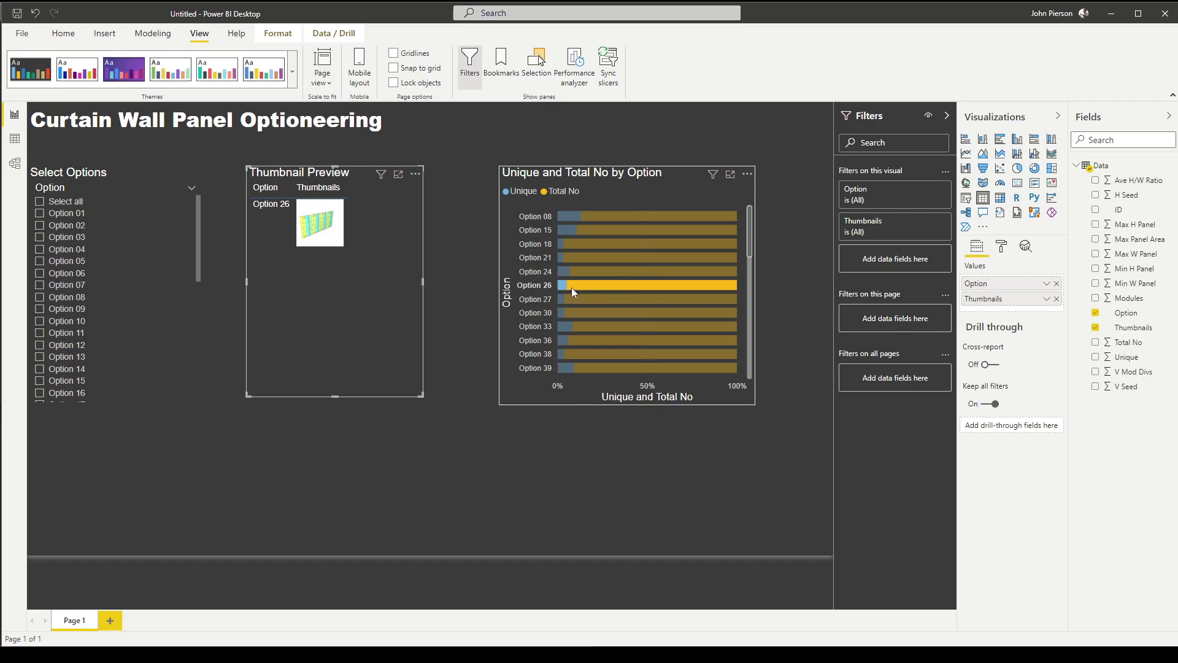
{"action": "left_click", "coordinate": [480, 352]}
{"action": "left_click", "coordinate": [570, 311]}
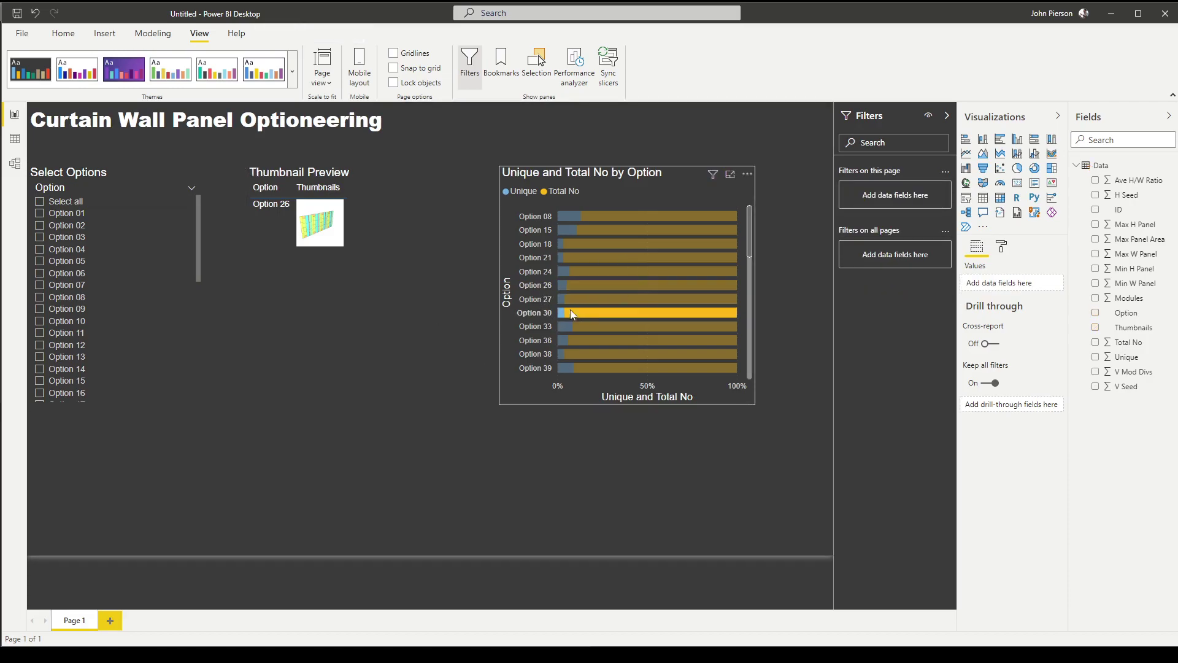
{"action": "left_click", "coordinate": [529, 388]}
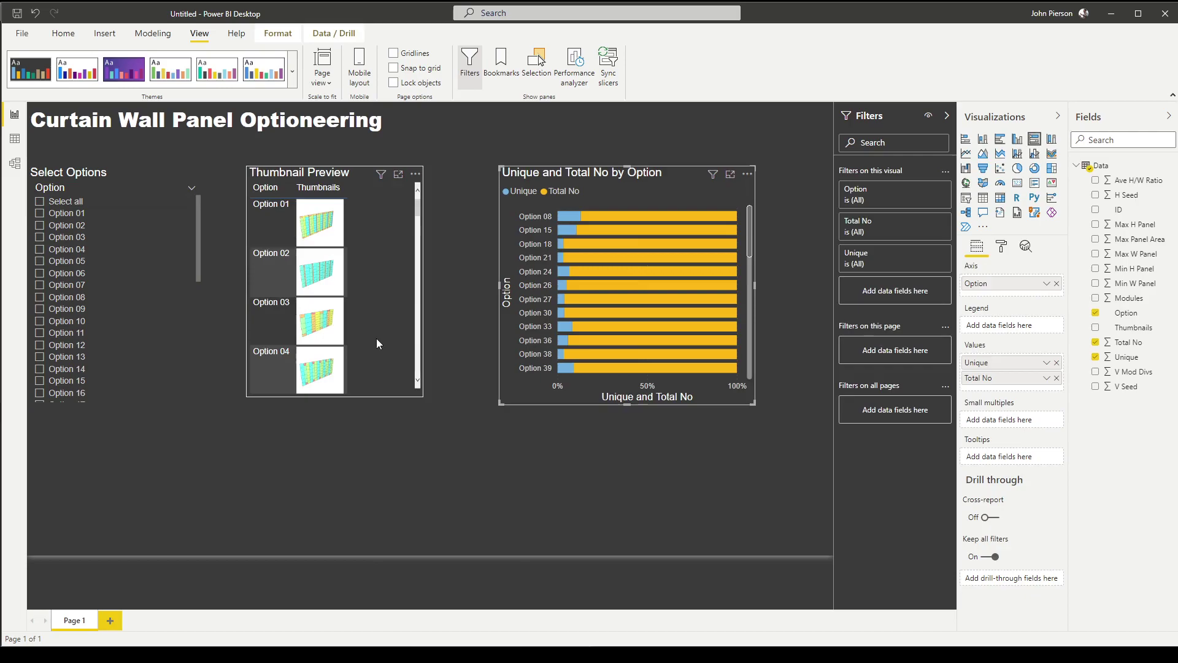
Step: Set the image height in the thumbnail table's grid formatting to 150
{"action": "left_click", "coordinate": [377, 339]}
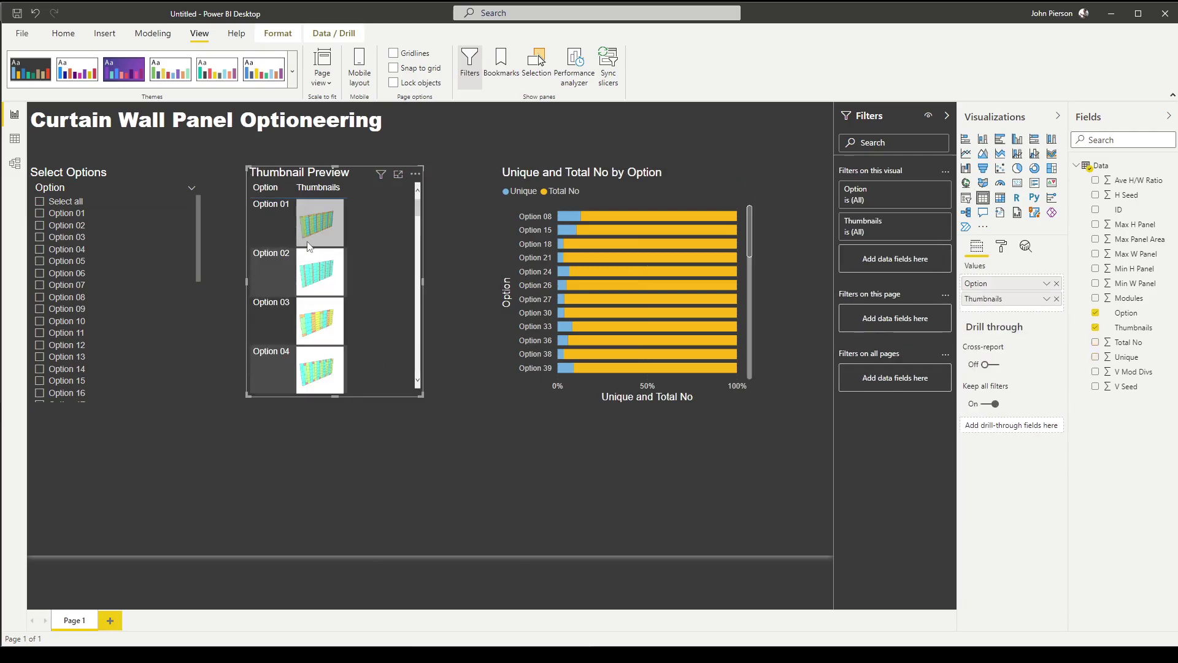
{"action": "left_click", "coordinate": [1002, 247]}
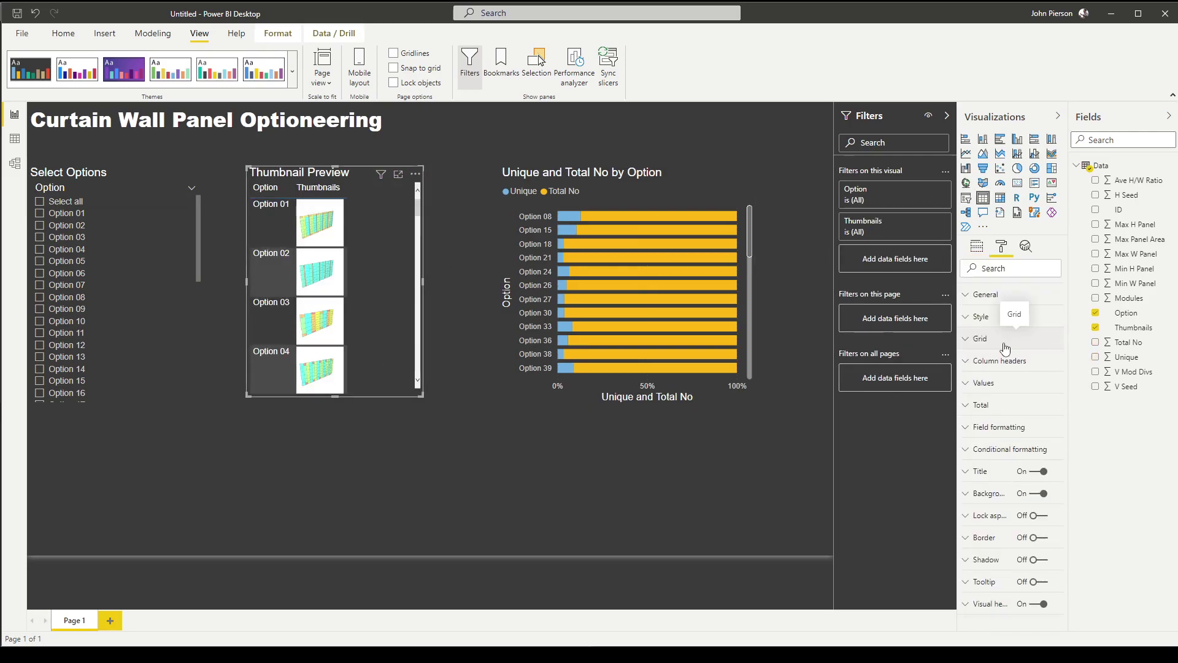
{"action": "left_click", "coordinate": [1005, 347]}
{"action": "scroll", "coordinate": [1007, 348], "scroll_direction": "down", "scroll_amount": 5}
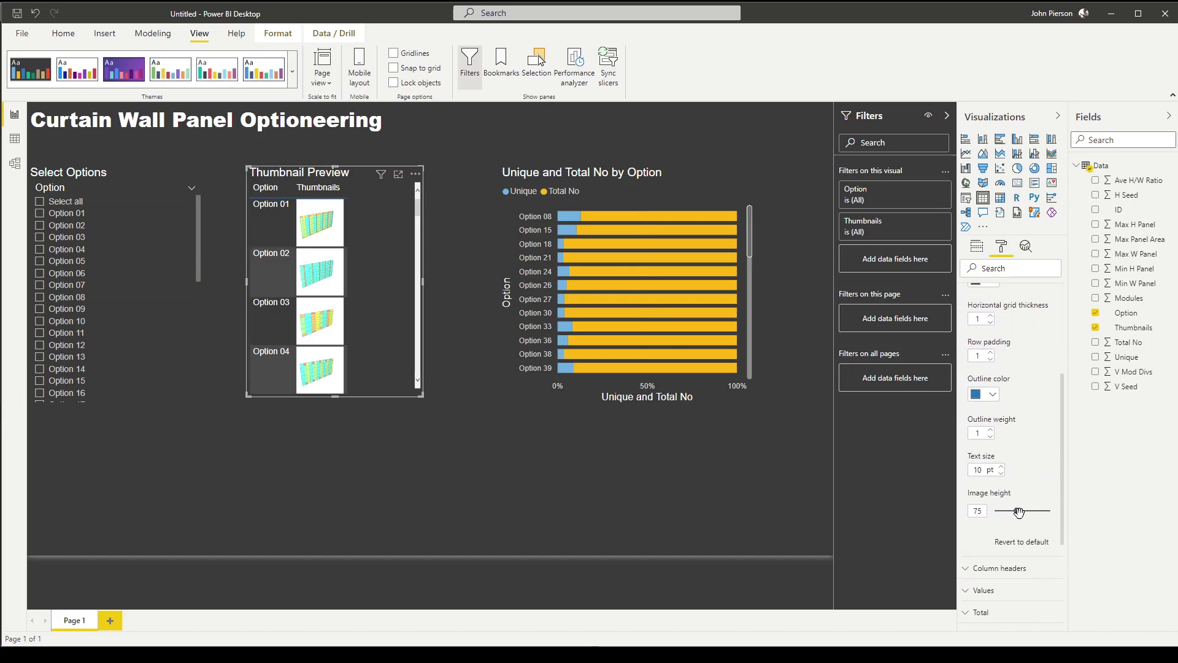
{"action": "scroll", "coordinate": [1013, 460], "scroll_direction": "up", "scroll_amount": 5}
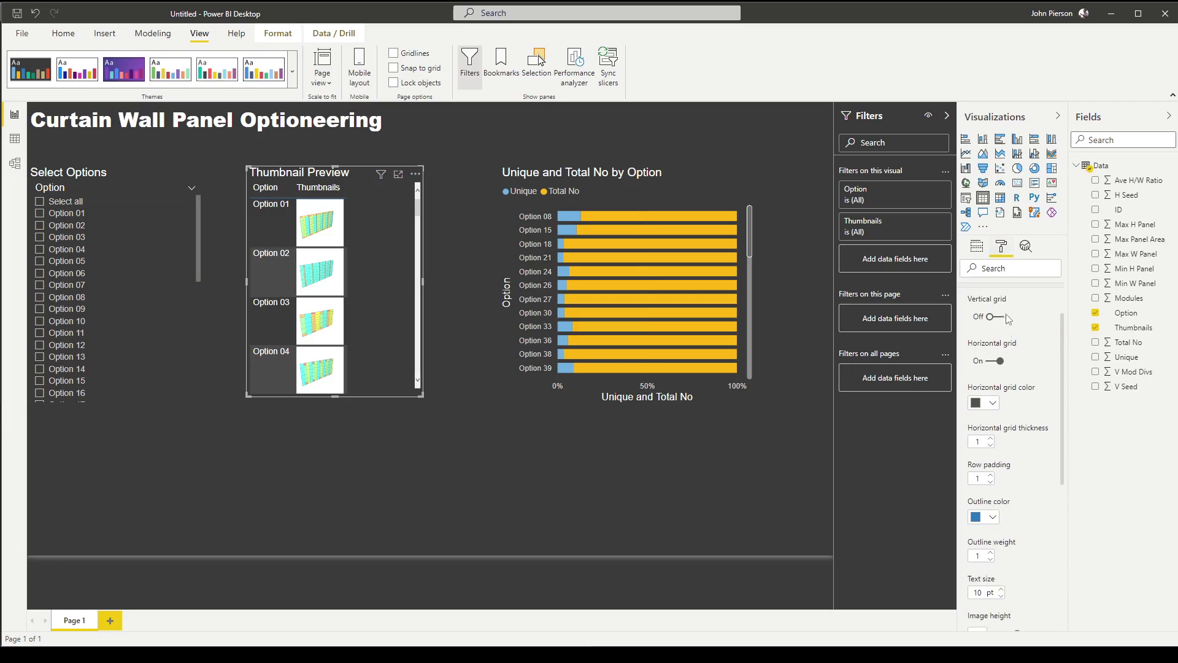
{"action": "scroll", "coordinate": [995, 363], "scroll_direction": "down", "scroll_amount": 5}
{"action": "left_click_drag", "start_coordinate": [1019, 511], "coordinate": [1051, 511]}
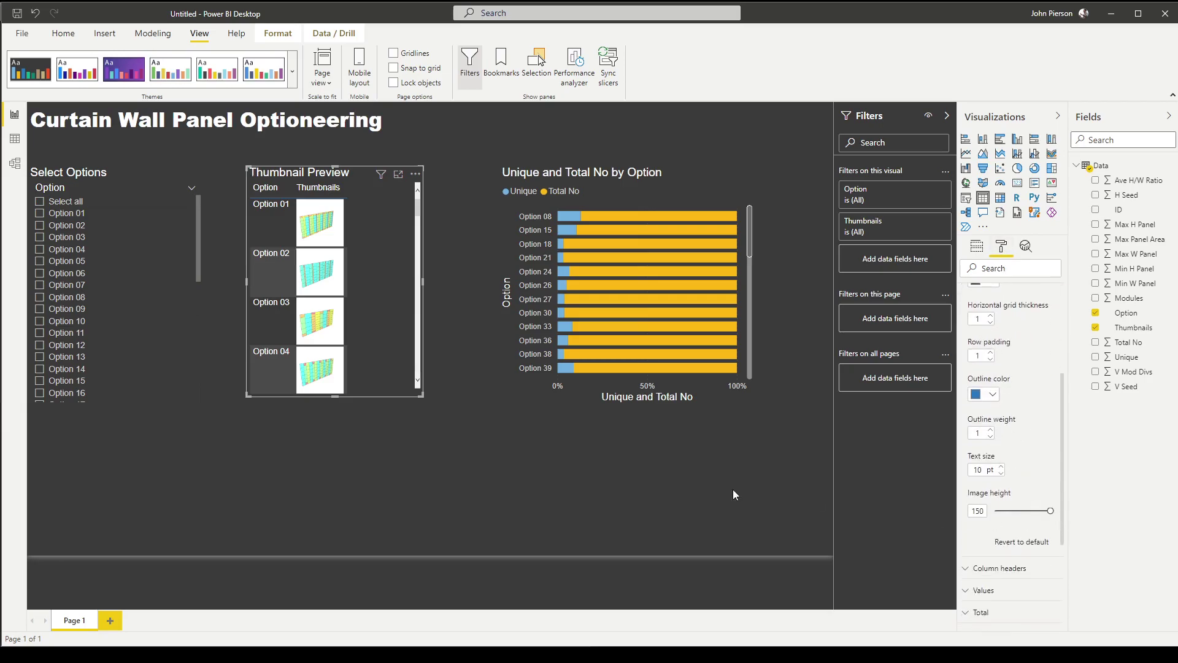
{"action": "left_click", "coordinate": [502, 472]}
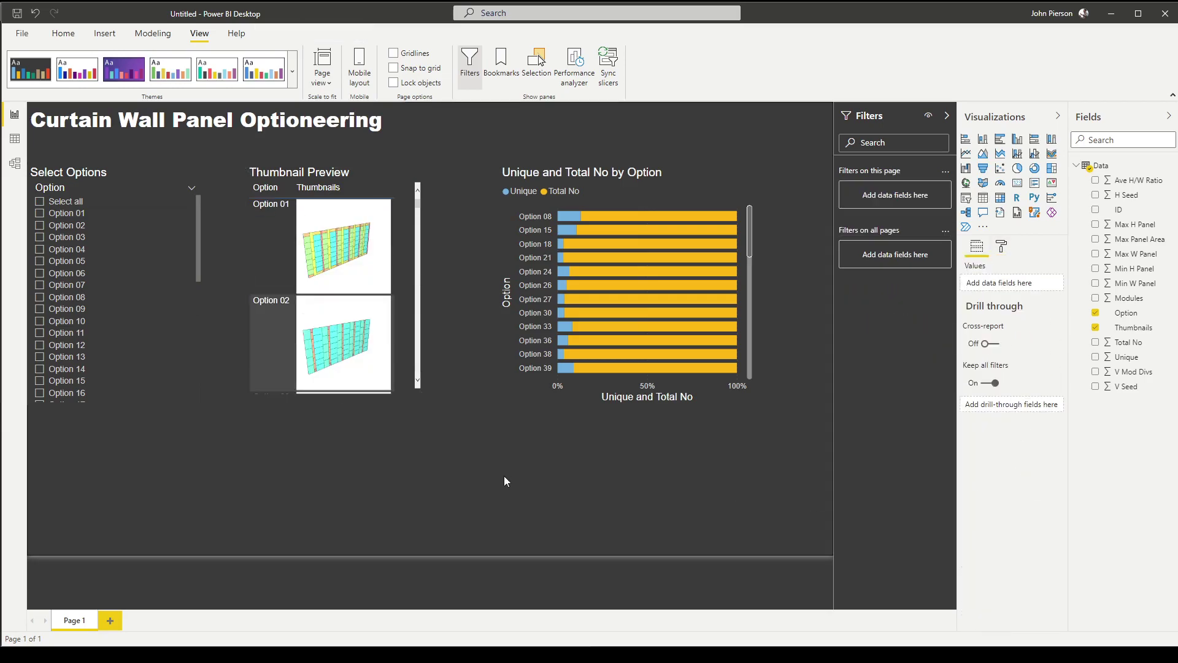
Step: Filter the report to Option 01 with the slicer to check the thumbnail and chart, then clear the slicer selection
{"action": "left_click", "coordinate": [73, 214]}
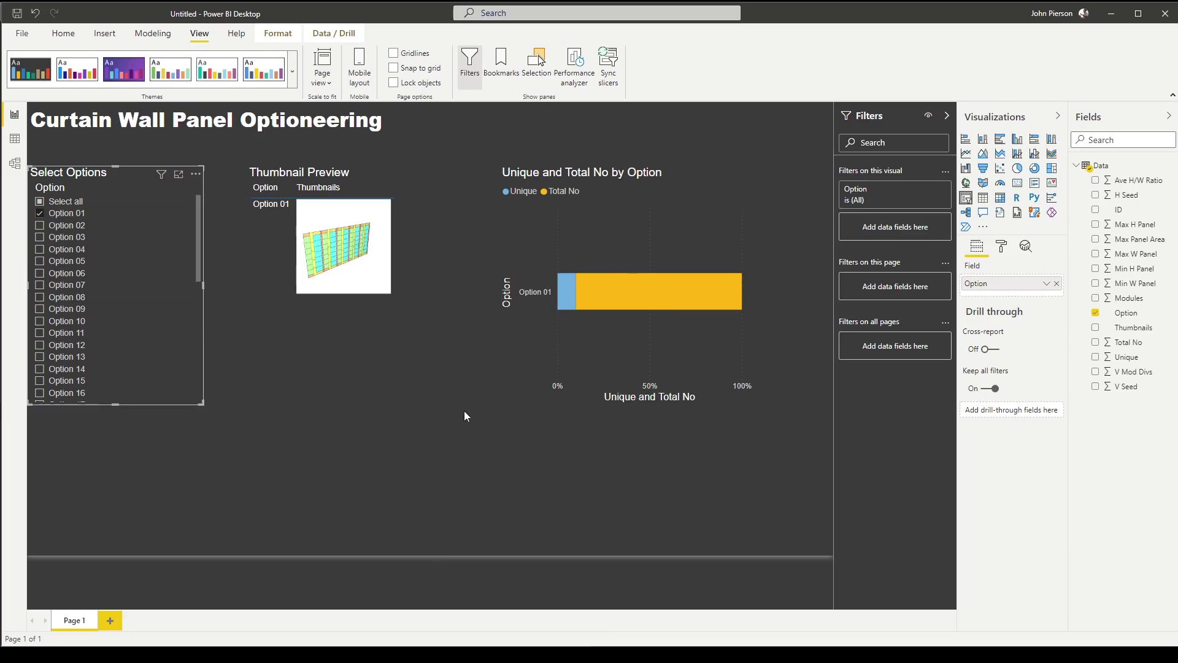
{"action": "left_click", "coordinate": [481, 493]}
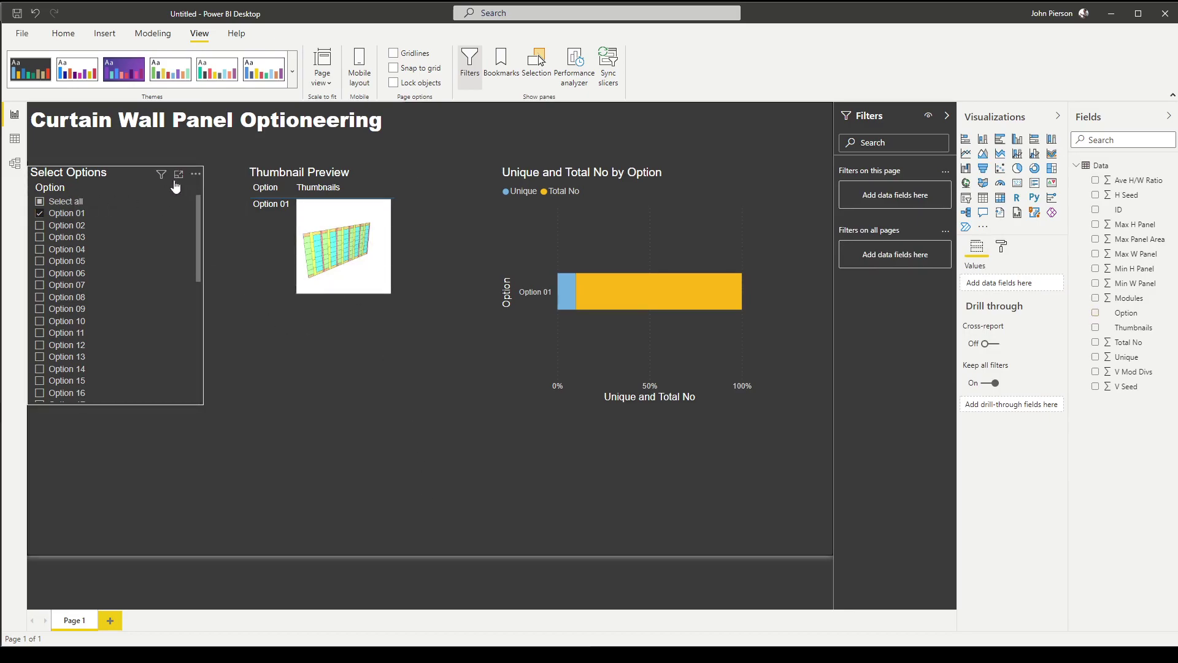
{"action": "left_click", "coordinate": [176, 186]}
{"action": "left_click", "coordinate": [272, 324]}
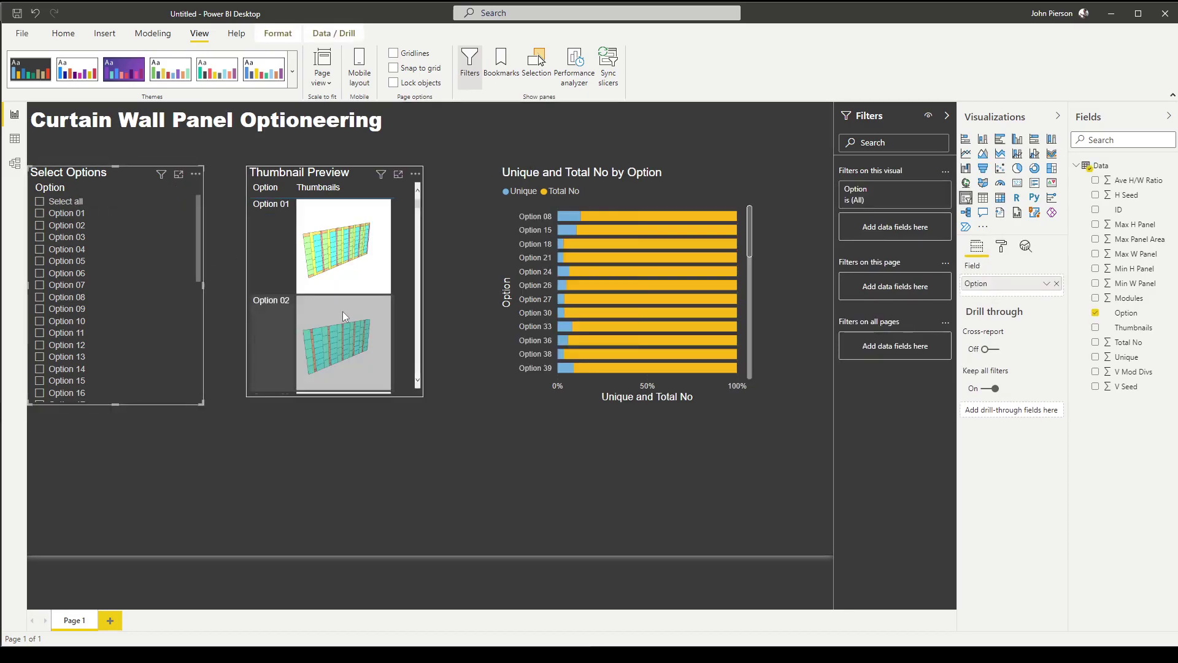